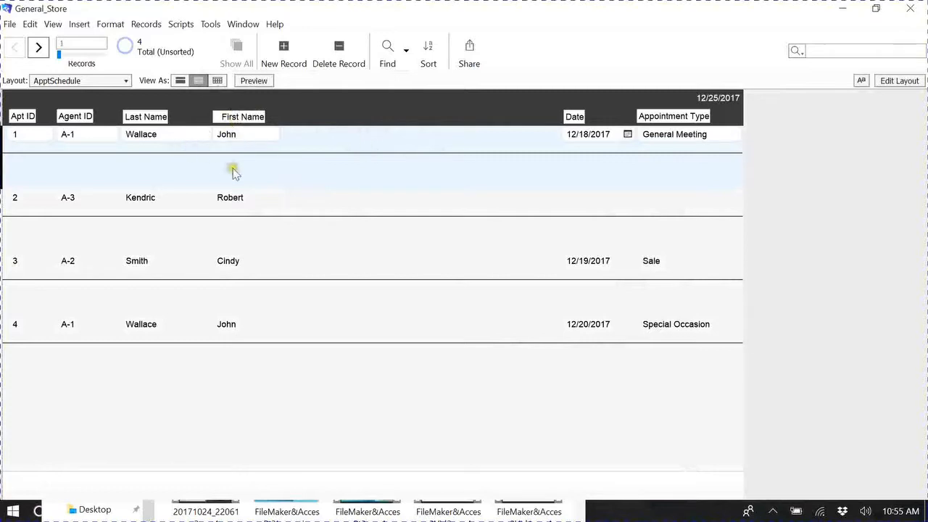
Test the agent name lookup on appointment 1 by setting its Agent ID to A-2, A-3 and back to A-1
click(98, 138)
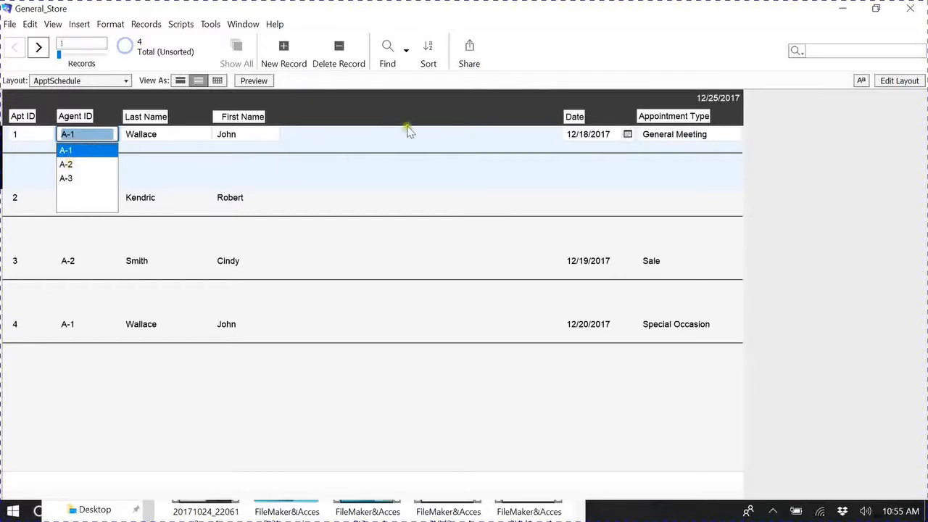
click(68, 166)
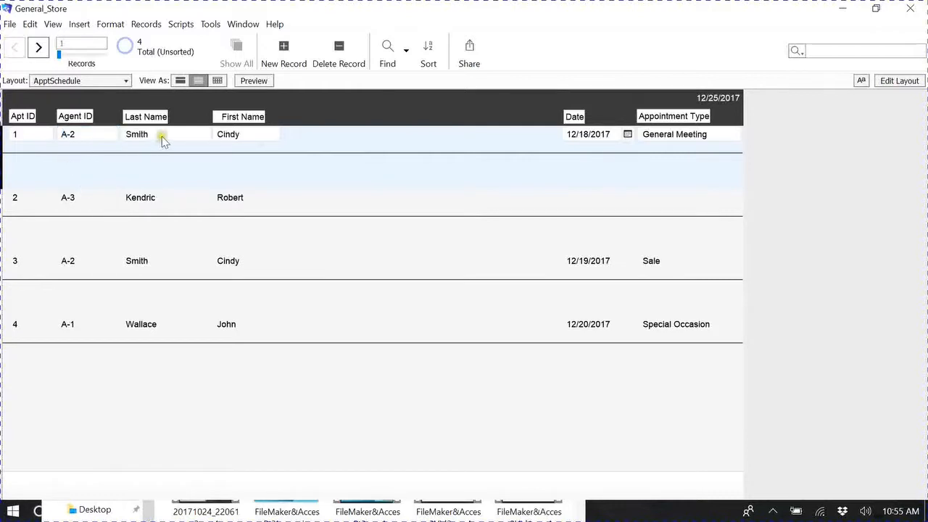
click(83, 137)
click(69, 179)
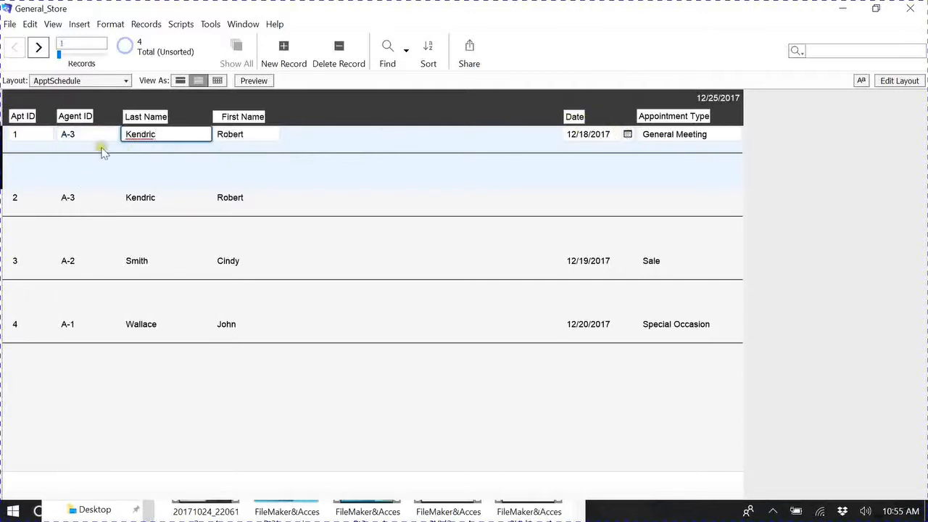
click(81, 137)
click(67, 150)
click(359, 132)
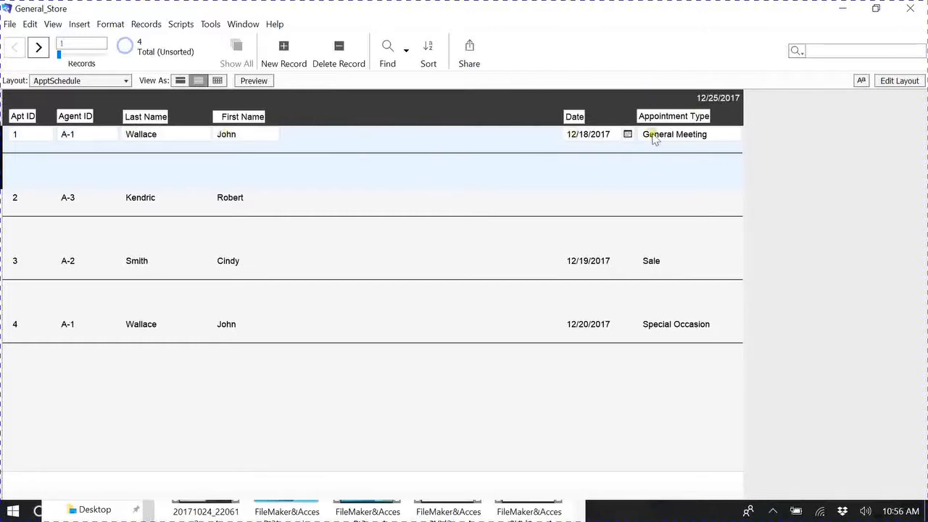
Inspect the date field and the available appointment type choices for appointment 2 without choosing a value
click(596, 206)
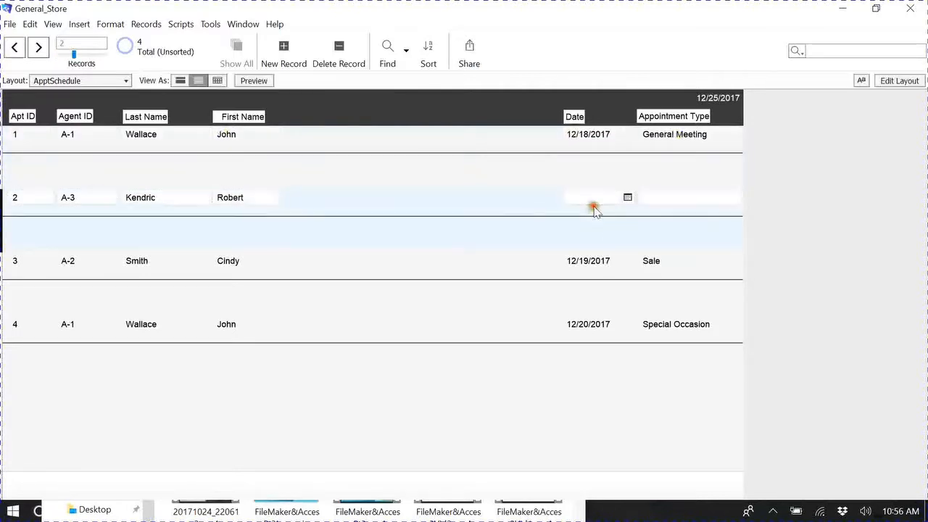
click(580, 203)
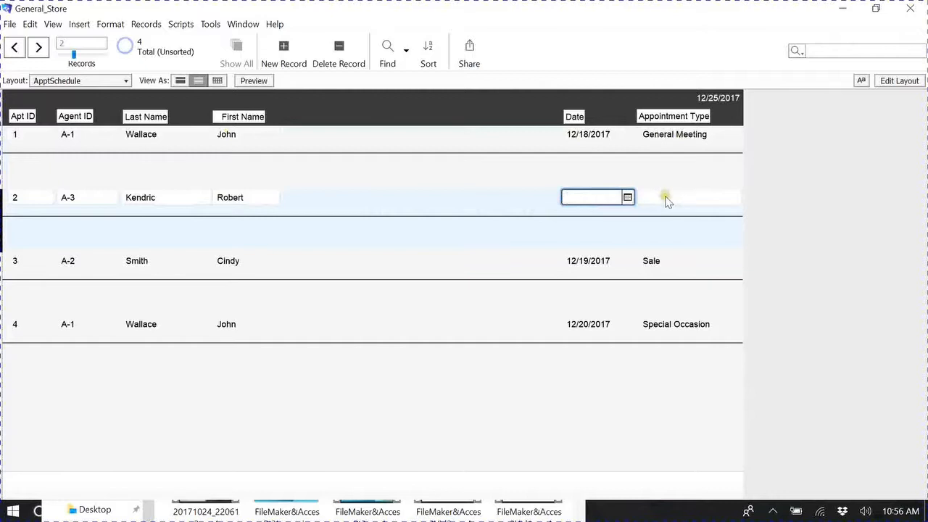
click(666, 200)
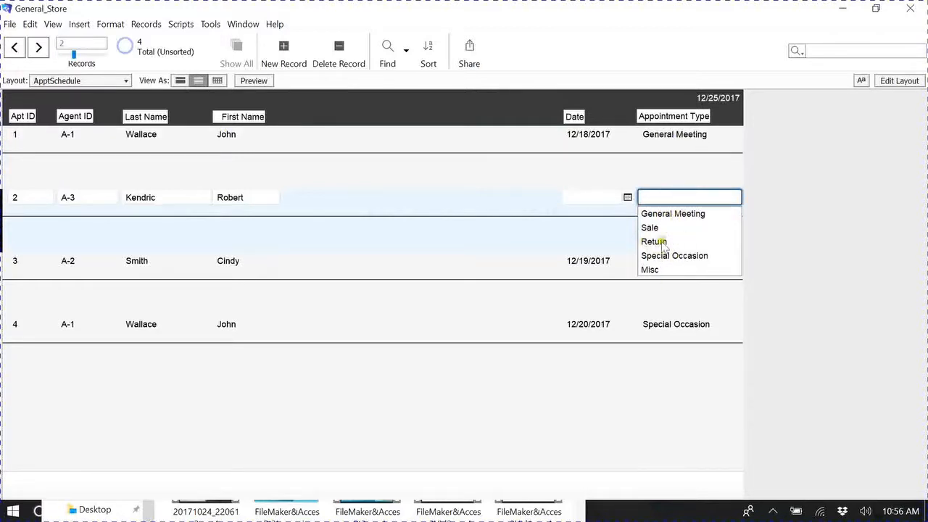
click(486, 167)
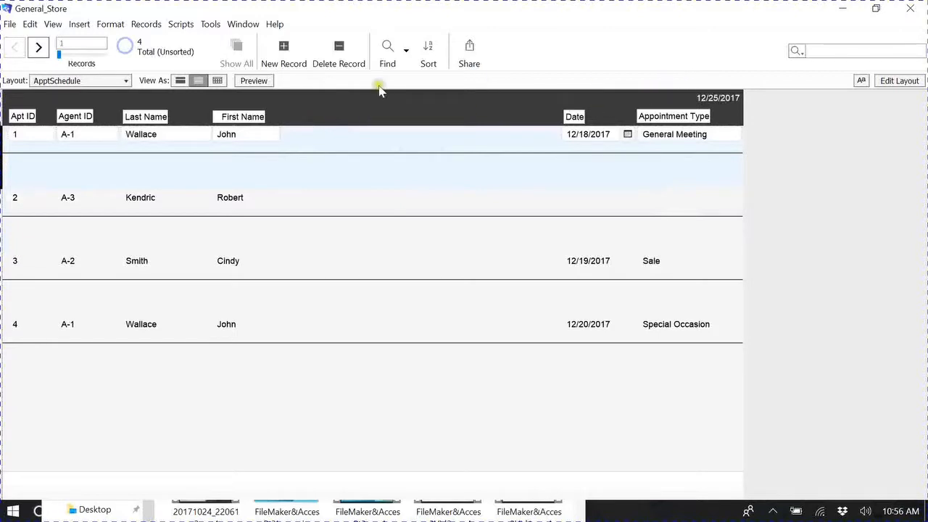
click(899, 81)
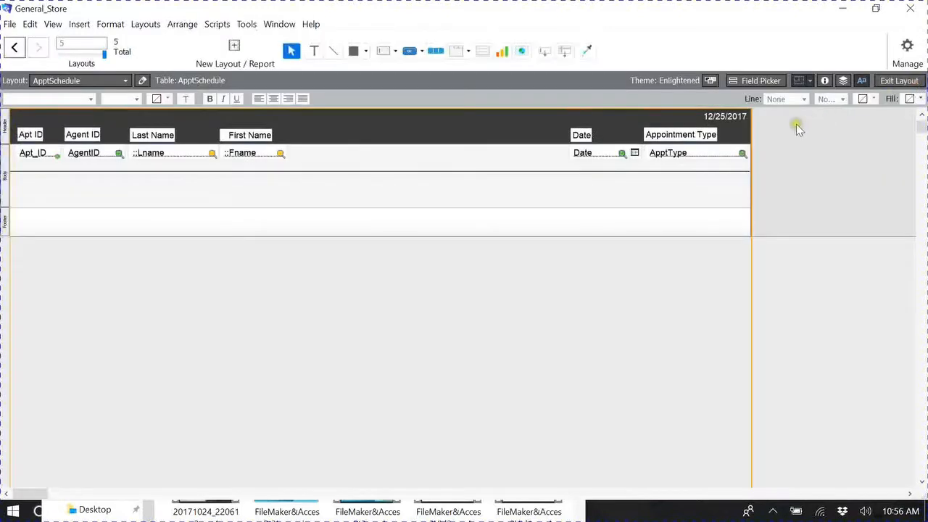
click(908, 49)
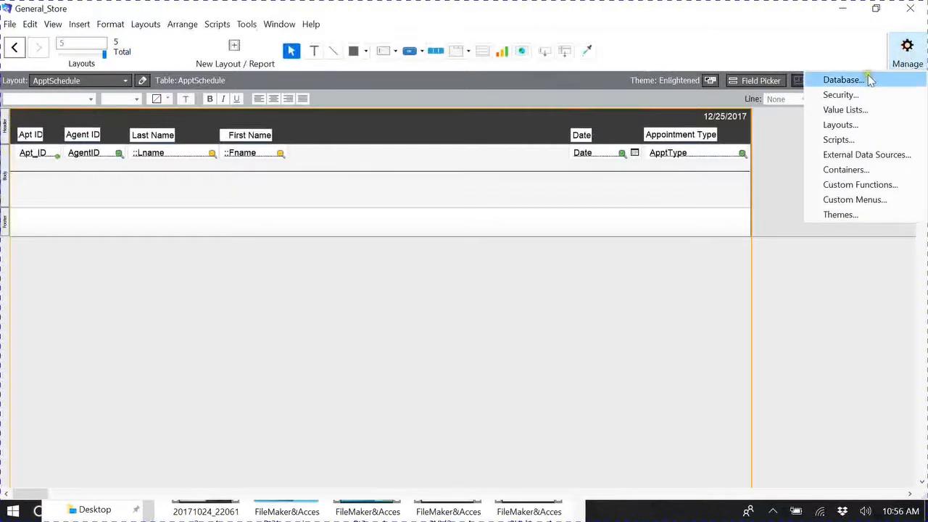
click(864, 34)
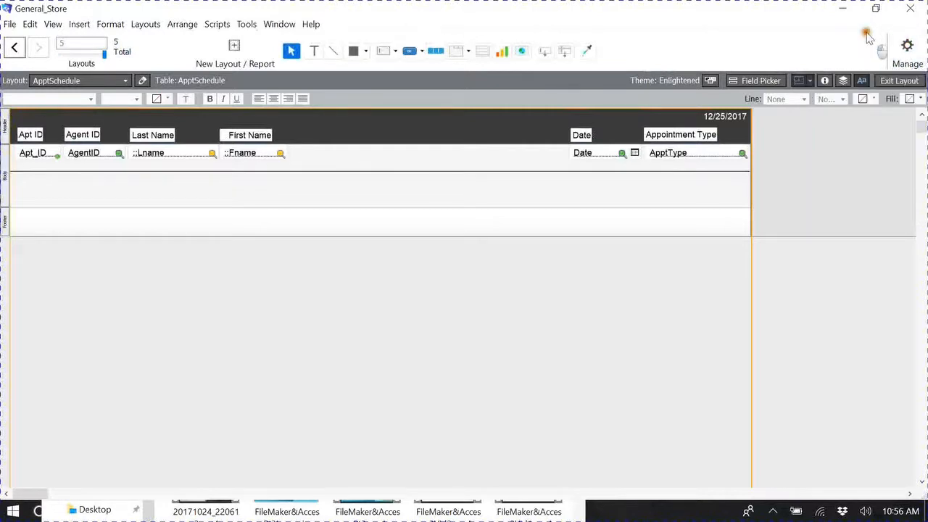
click(886, 84)
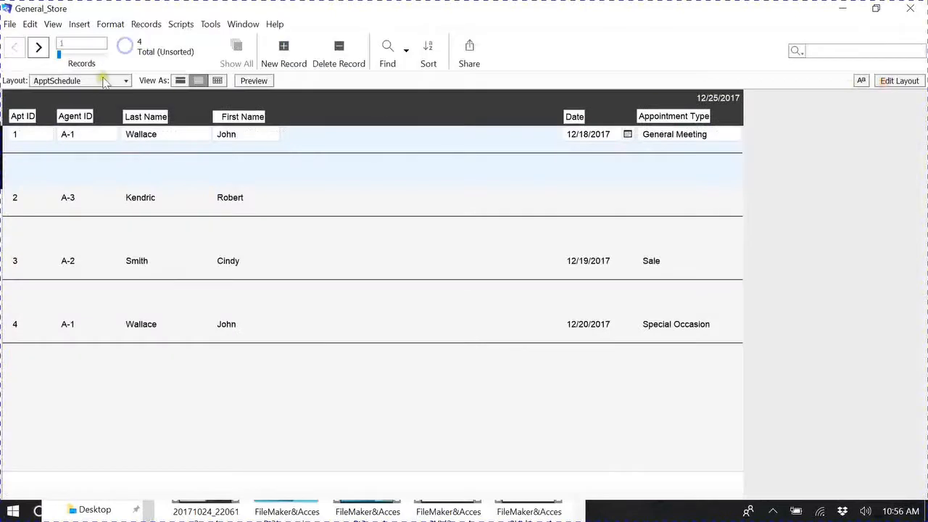
Open the General_Store database definition and review its list of tables, selecting Customers
click(10, 23)
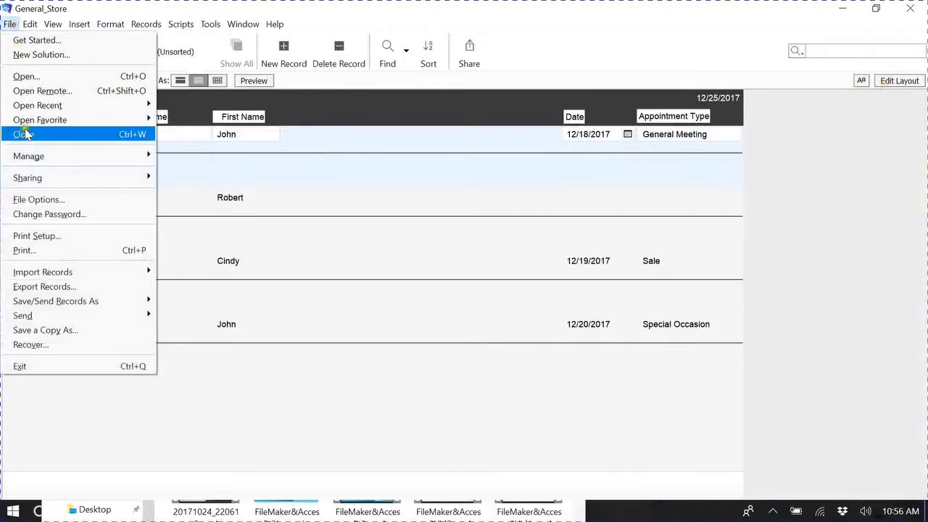
mouse_move(137, 153)
click(174, 157)
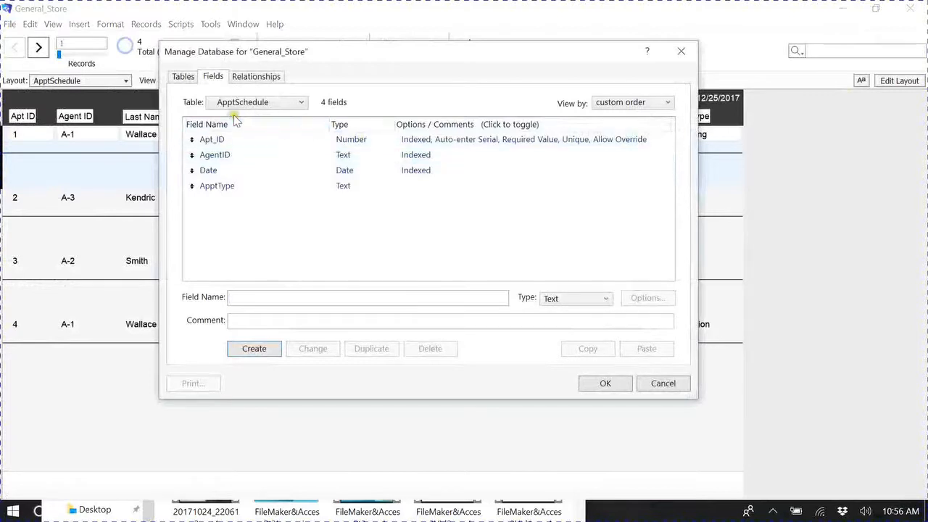
click(183, 76)
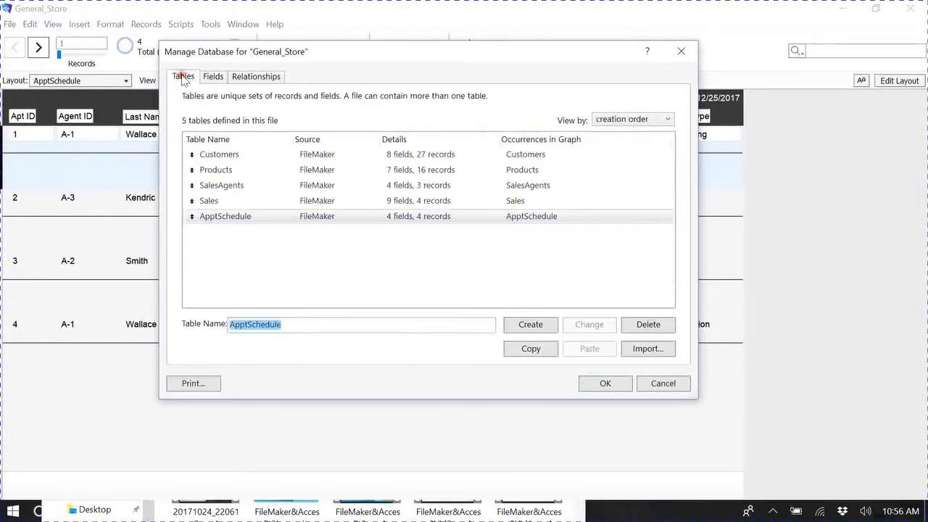
click(216, 154)
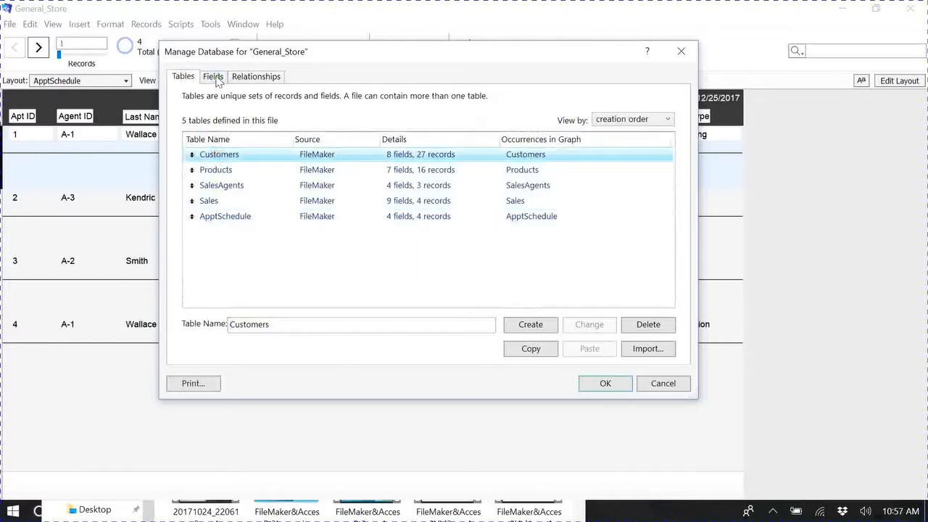
Display the relationships graph at 100% zoom and examine how the Customers and ApptSchedule tables are linked
click(262, 77)
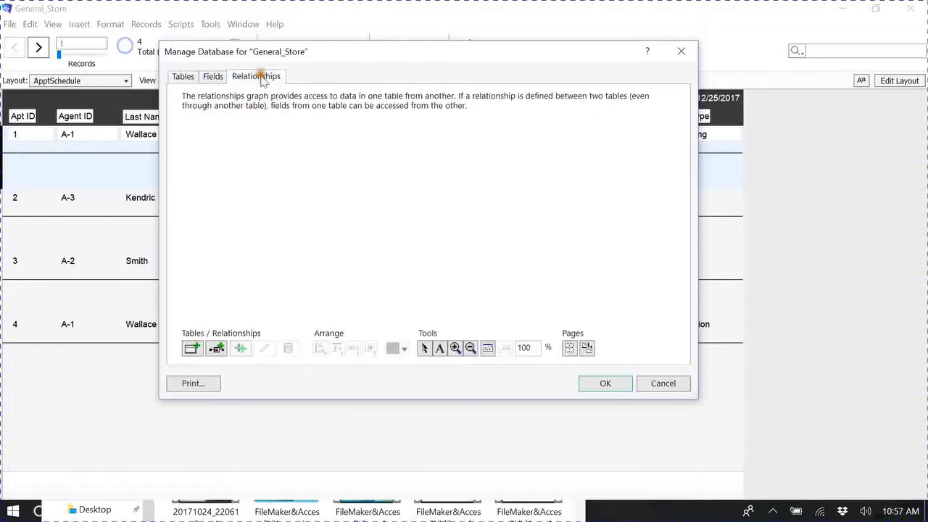
click(471, 348)
click(386, 280)
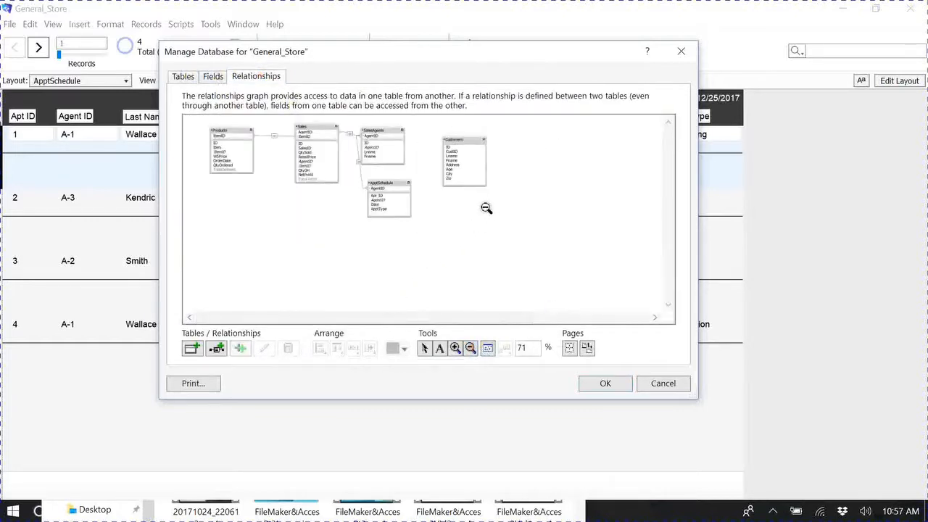
click(455, 348)
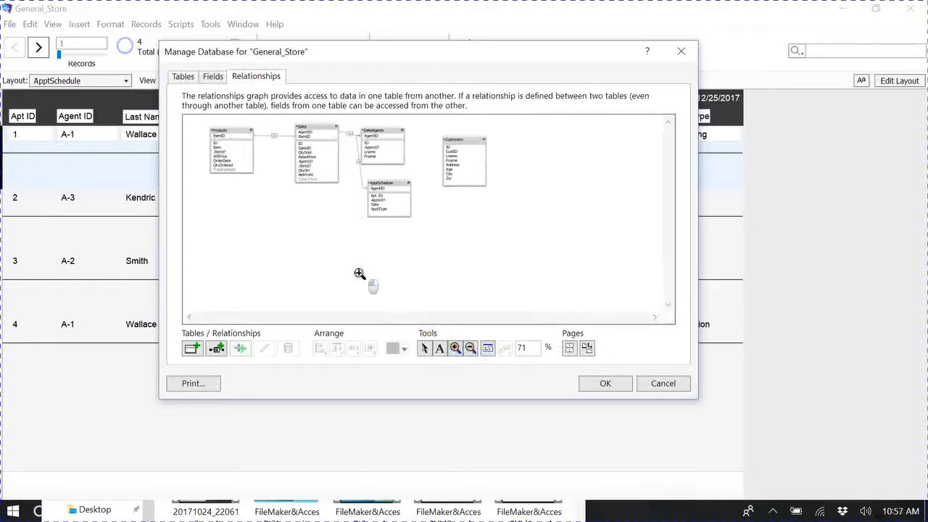
click(359, 274)
click(425, 348)
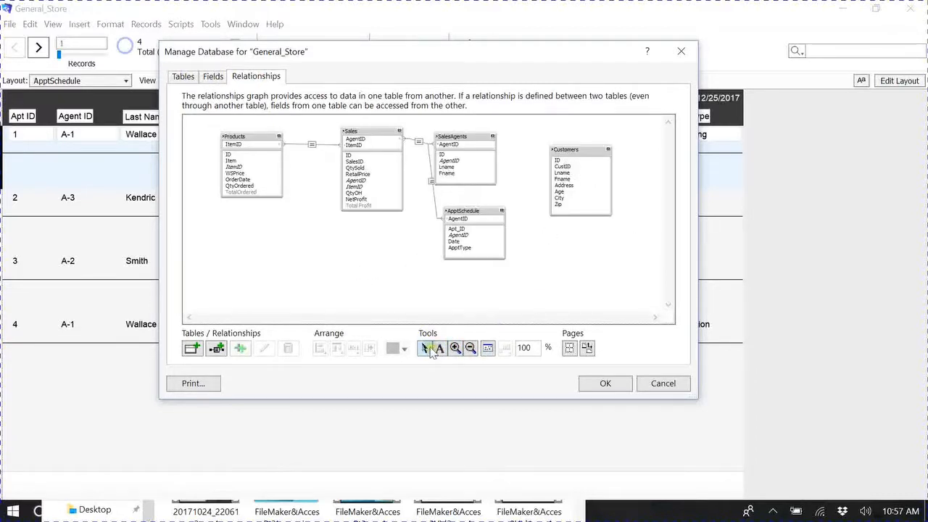
click(581, 272)
Create a text field named CustID in the ApptSchedule table
click(183, 76)
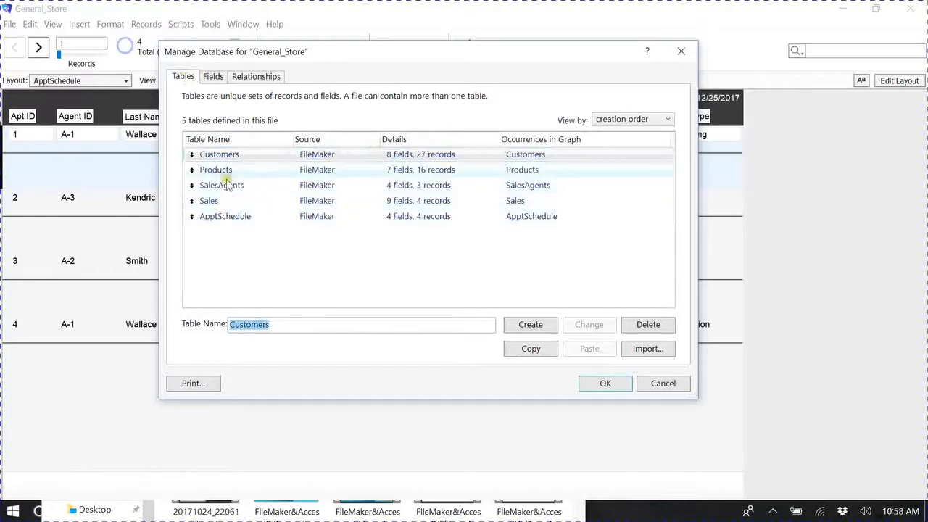
click(225, 216)
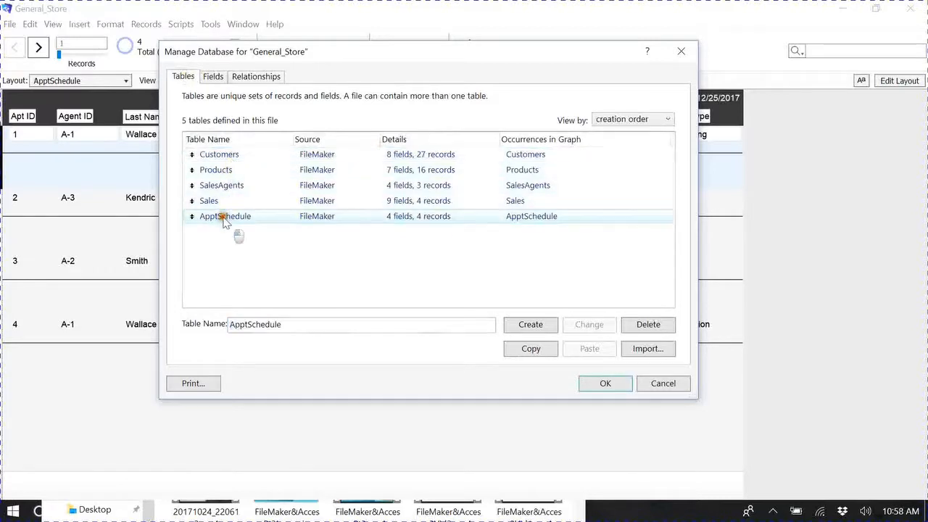
click(213, 76)
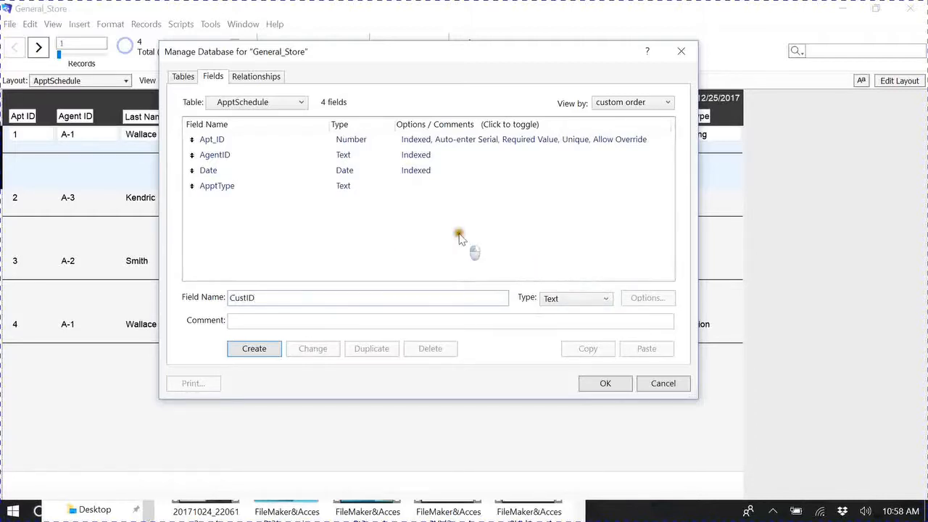
click(270, 349)
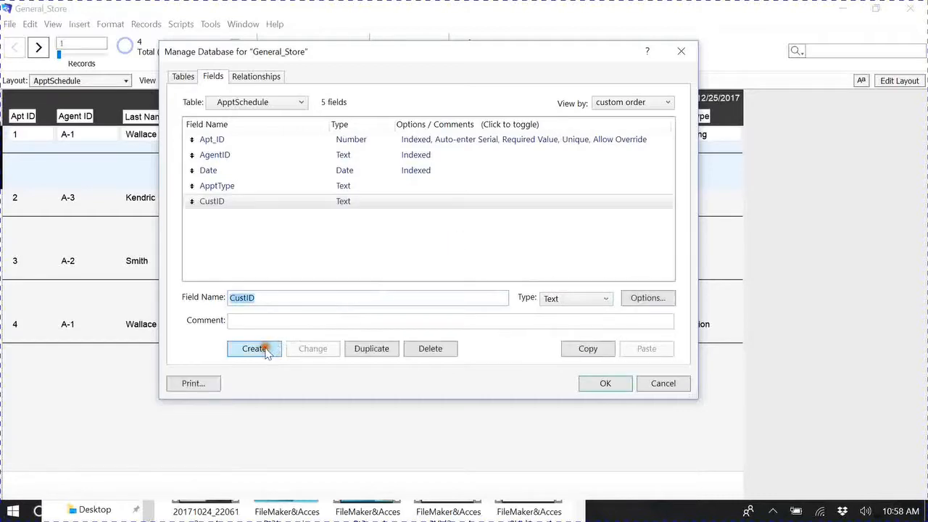
Move the CustID field between AgentID and Date in the field order and save the database definition
click(204, 204)
click(204, 185)
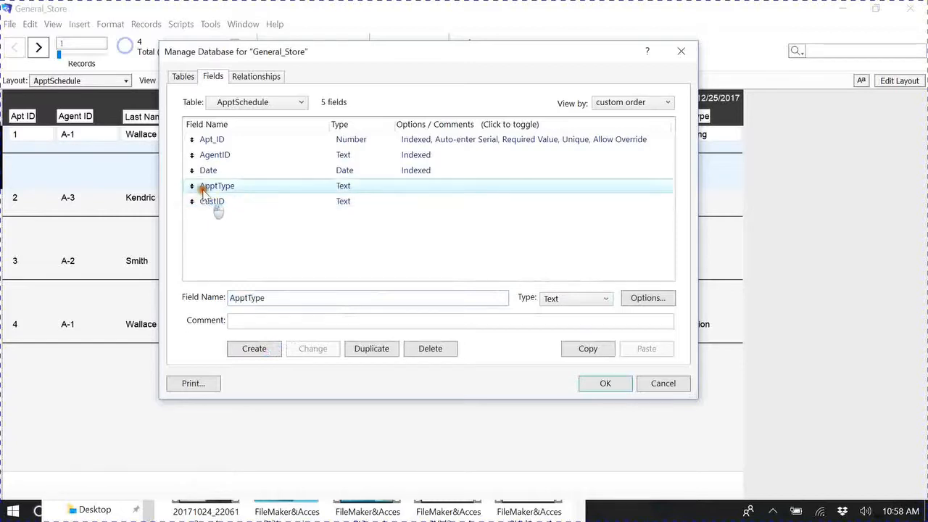
drag(194, 202, 199, 170)
click(352, 250)
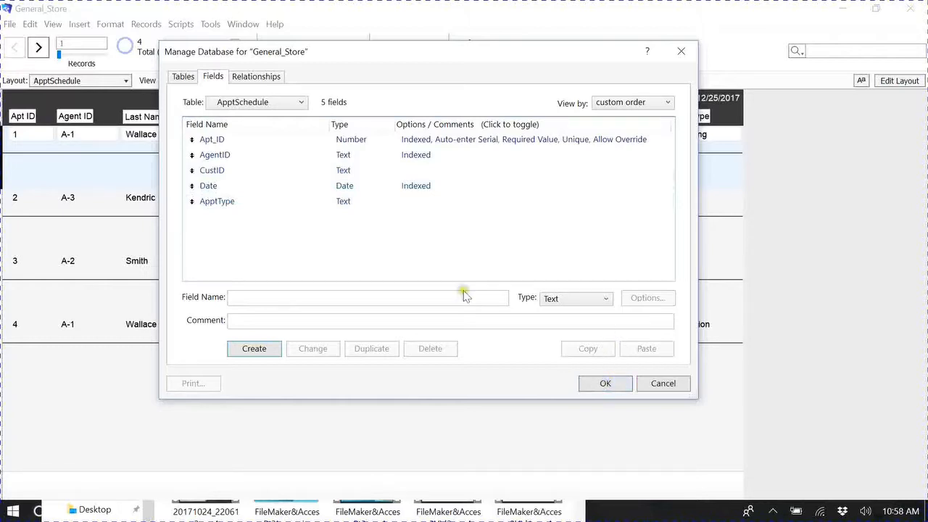
click(602, 386)
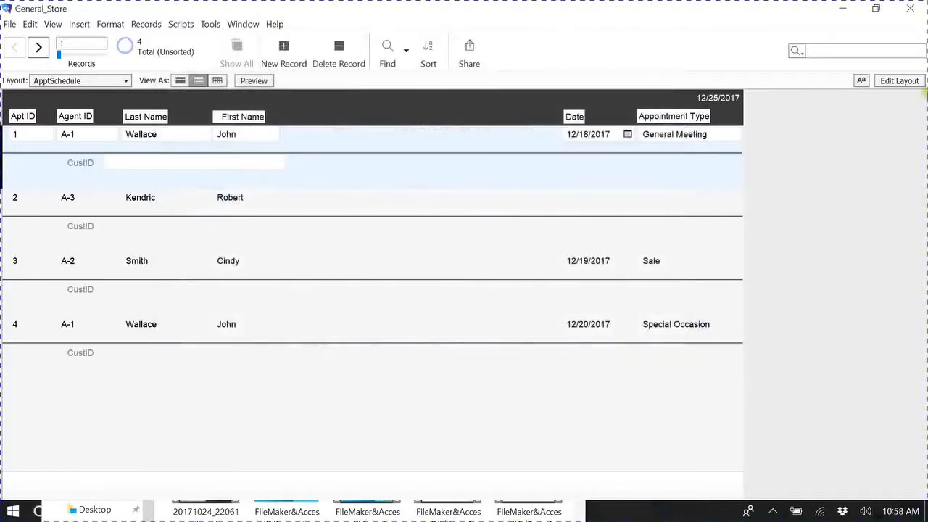
Switch the ApptSchedule layout to editing and open the database's relationships graph
click(892, 81)
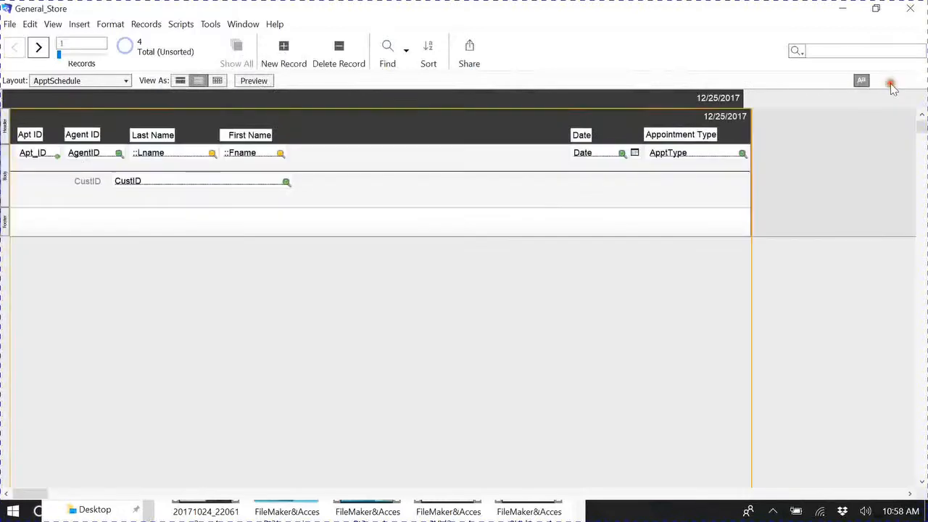
click(907, 49)
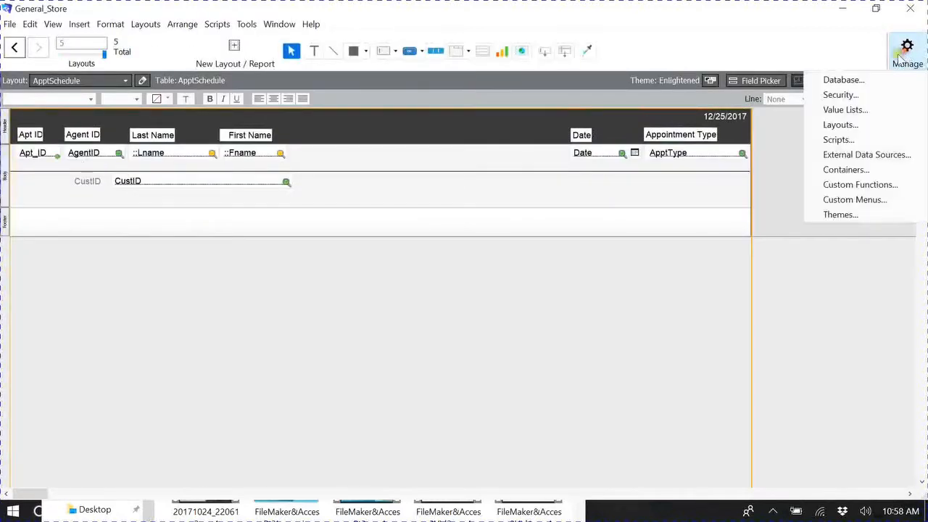
click(837, 79)
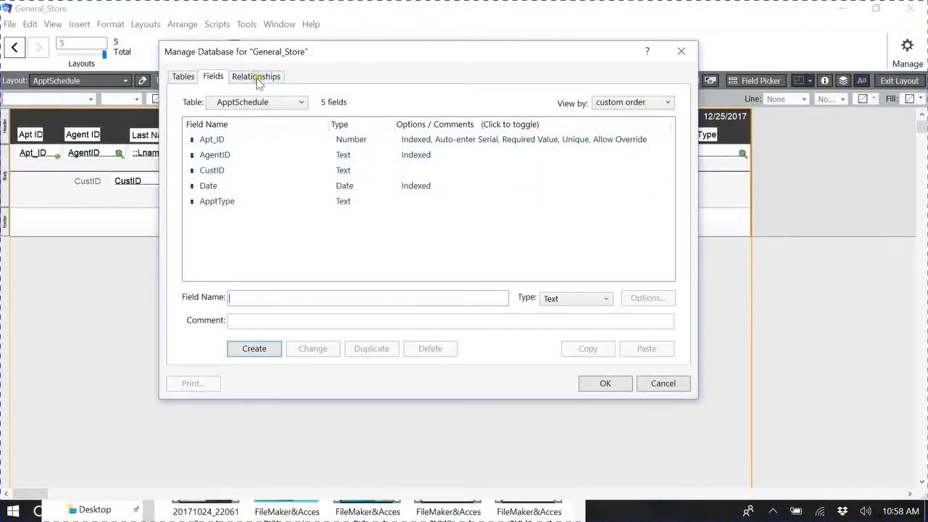
click(256, 77)
Lengthen the ApptSchedule table box slightly in the relationships graph, with the graph at 100% zoom
click(471, 348)
click(416, 301)
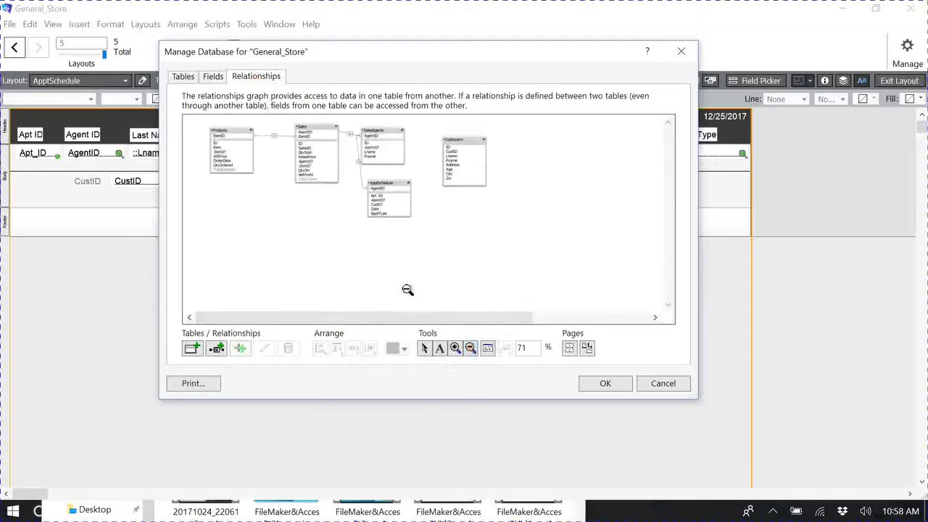
click(455, 350)
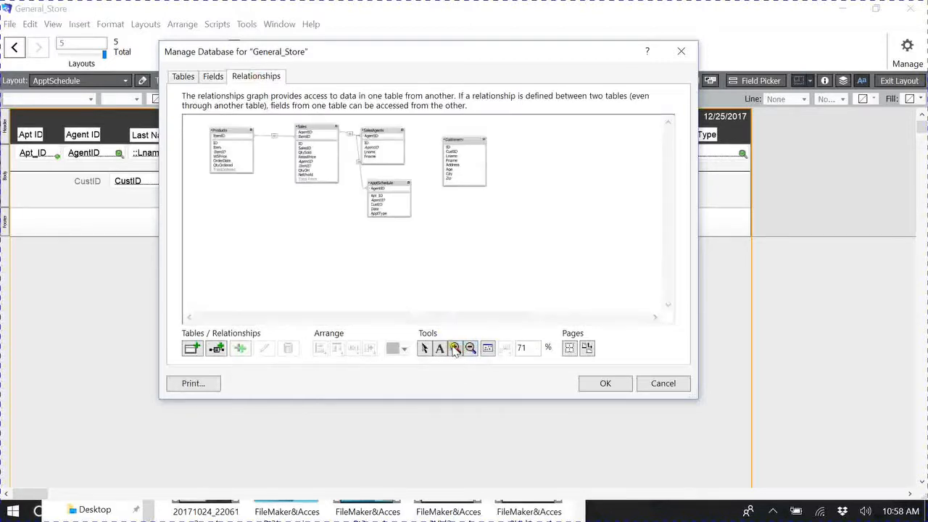
click(452, 242)
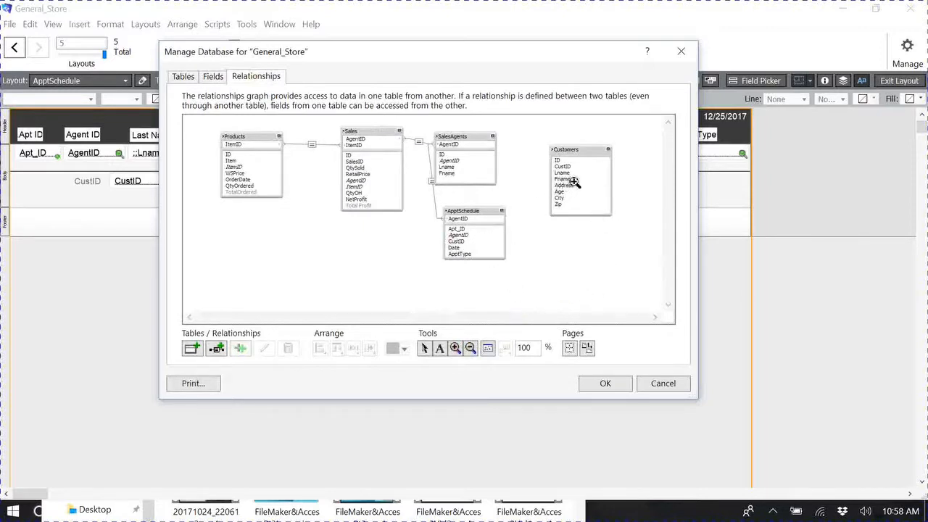
click(425, 348)
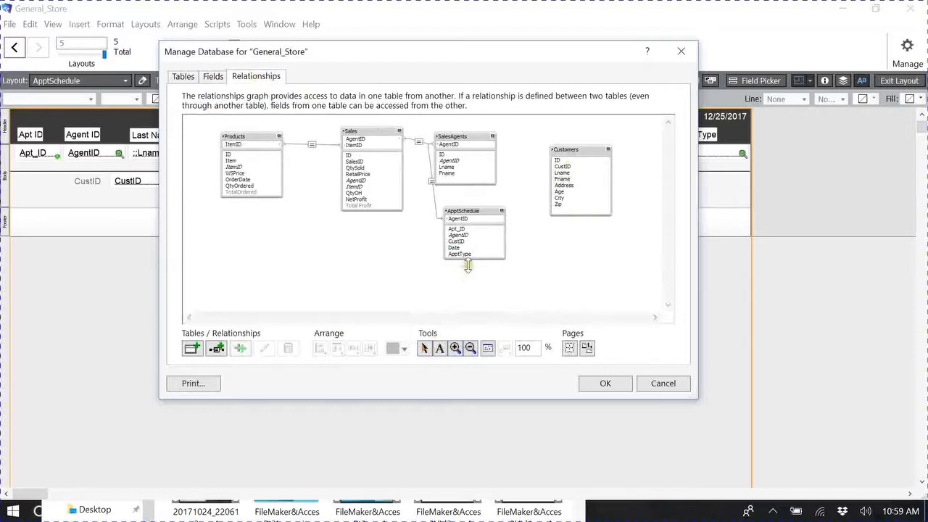
drag(479, 261, 479, 273)
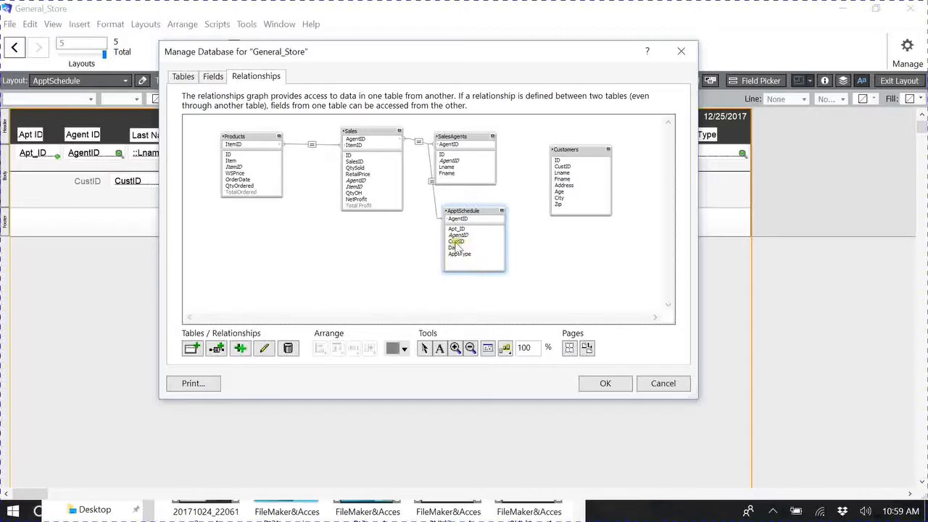
Relate the Customers table to ApptSchedule by matching CustID in both tables, and save the relationship
click(566, 241)
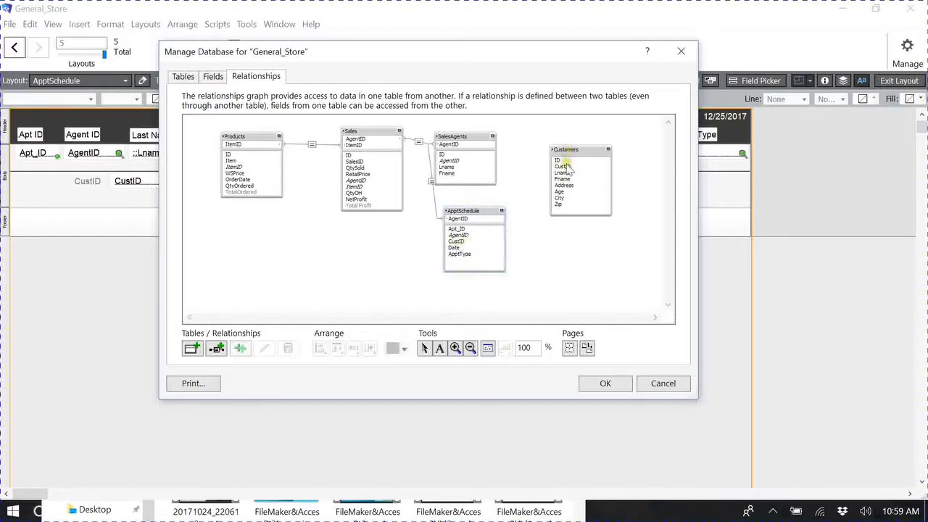
drag(566, 168, 503, 242)
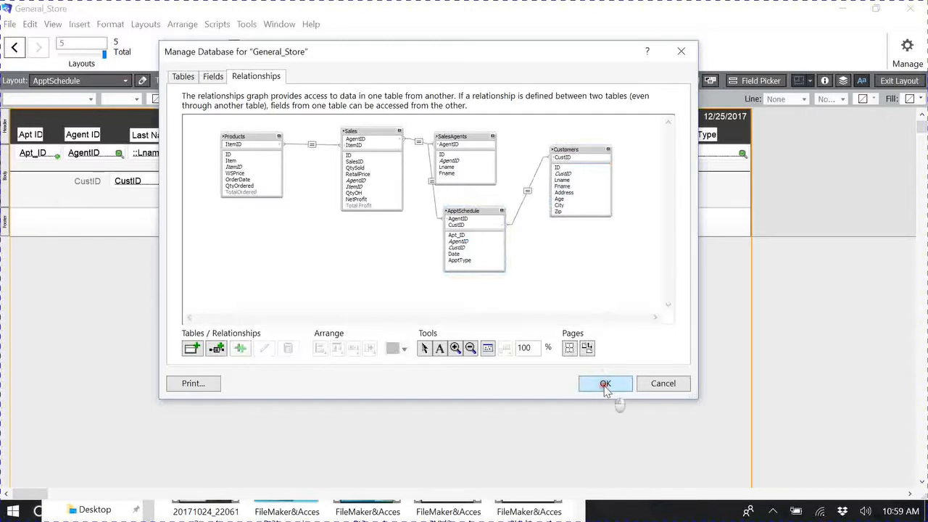
click(605, 384)
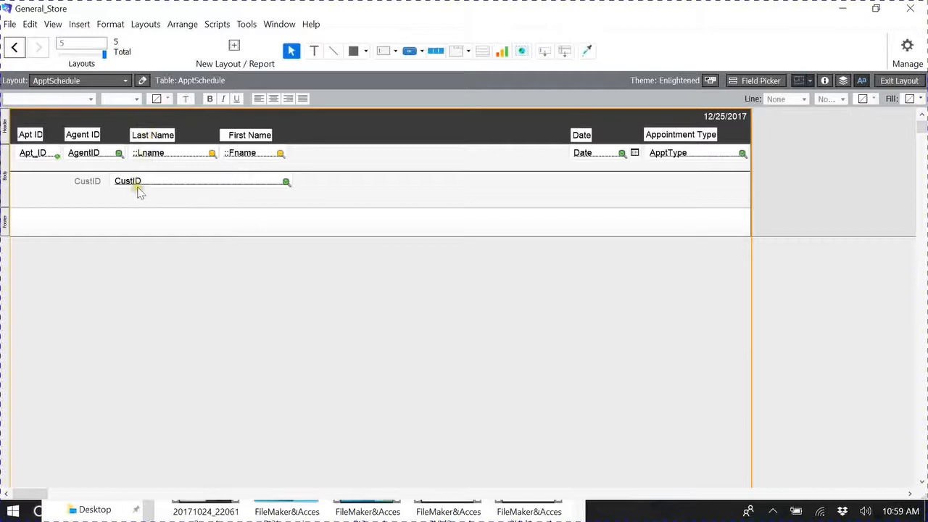
Shorten the CustID field in the layout body and move its label into the header beside First Name
click(290, 185)
drag(290, 181, 176, 187)
drag(86, 185, 304, 136)
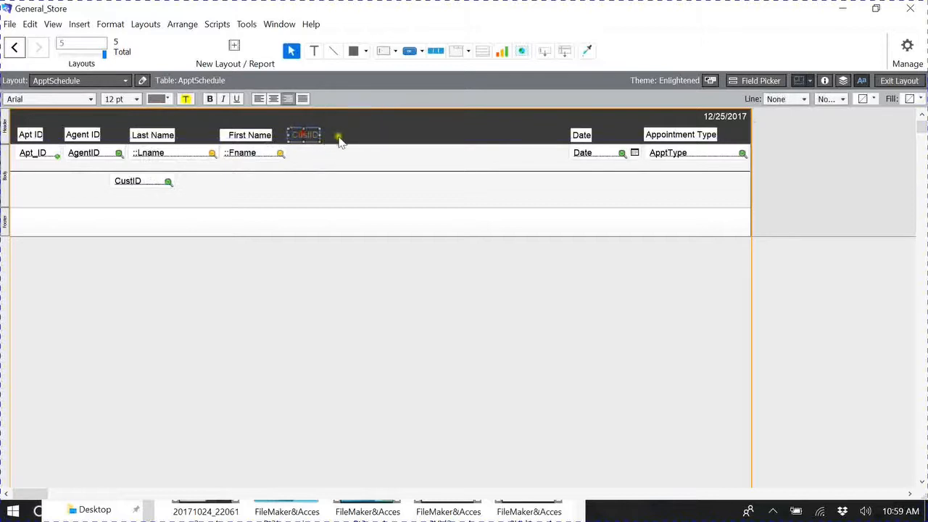
Copy the First Name heading's format onto the CustID label, and place the CustID field directly beneath it in the body row
click(362, 137)
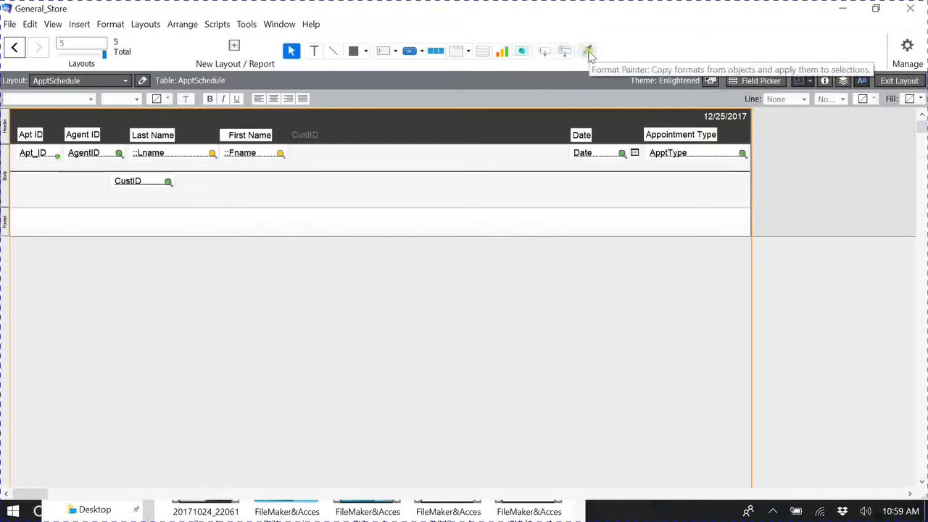
click(247, 132)
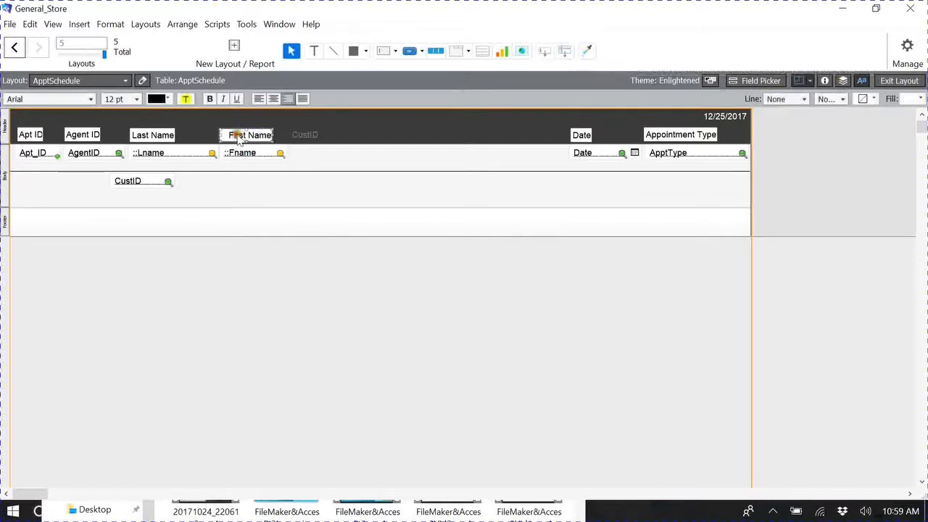
click(588, 50)
click(304, 135)
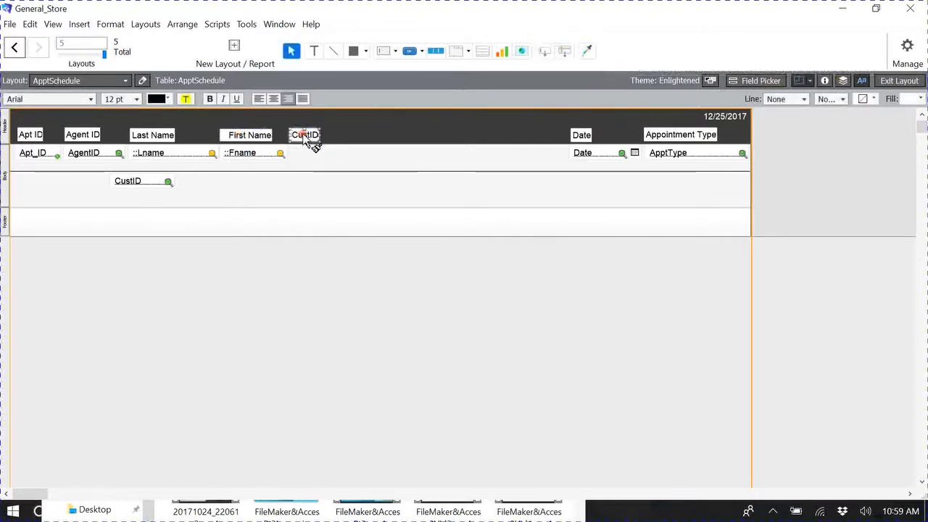
drag(148, 182, 323, 161)
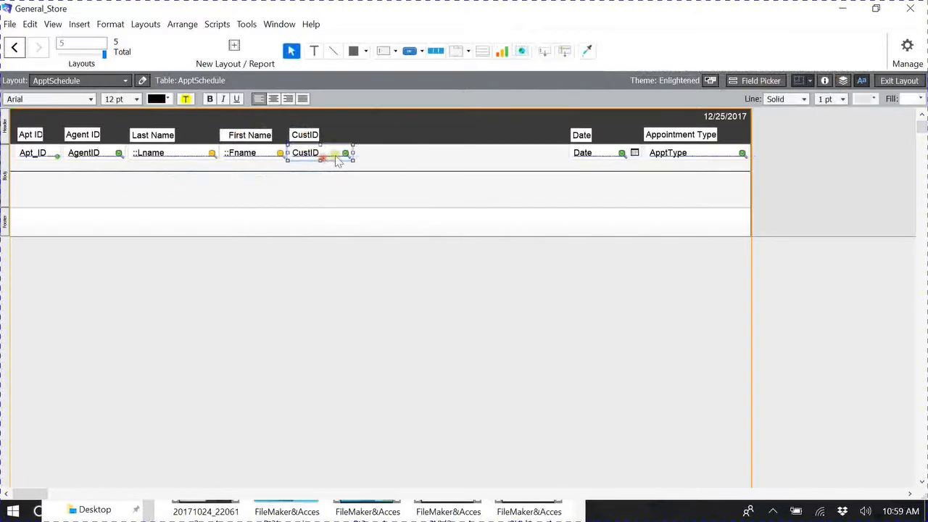
click(398, 118)
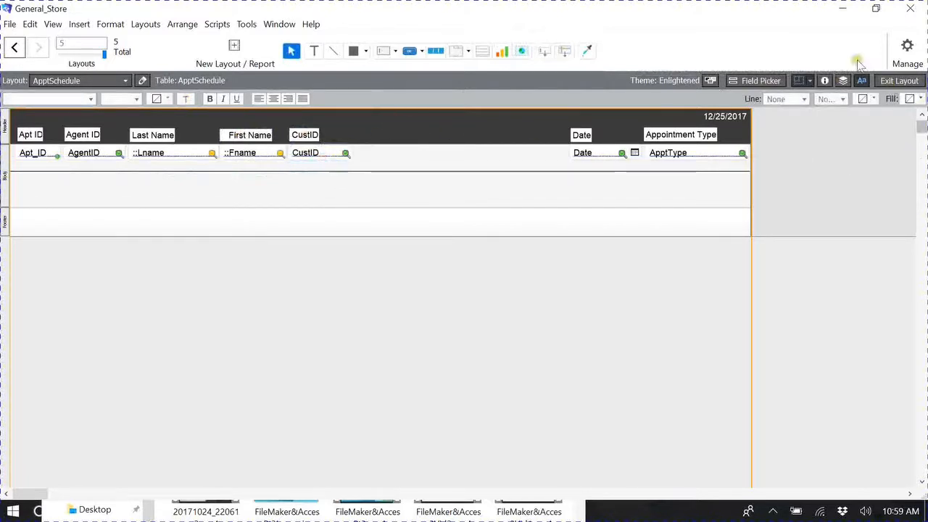
Add the Lname and Fname fields from the related Customers table to the empty lower part of the layout body
click(760, 82)
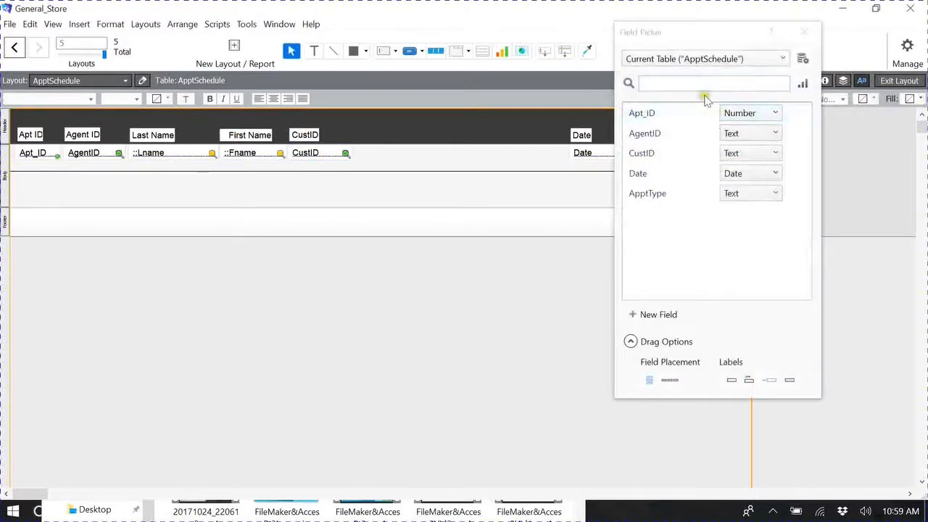
click(759, 60)
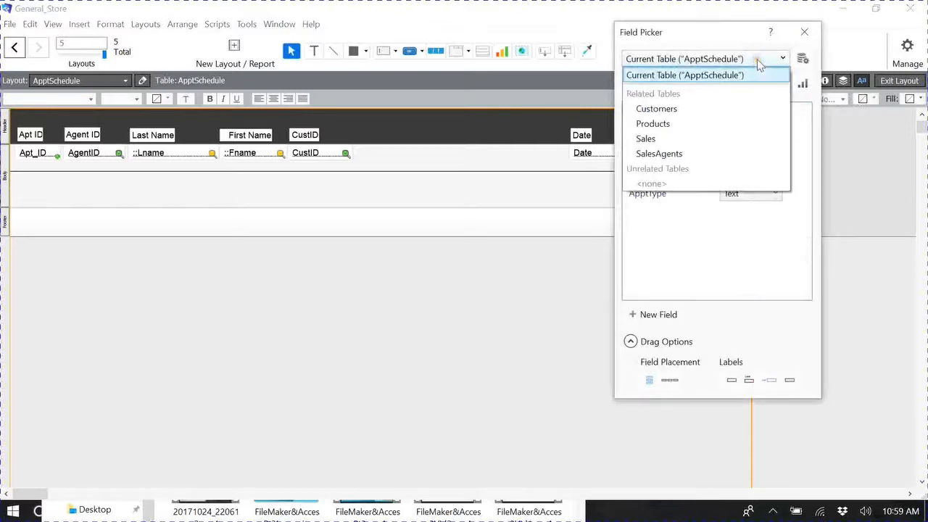
click(684, 109)
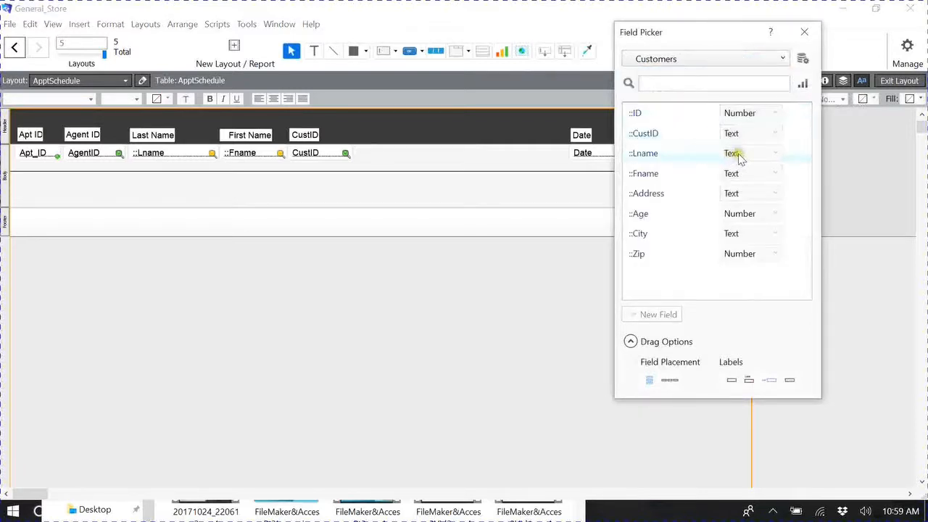
drag(740, 158, 338, 197)
drag(706, 174, 84, 184)
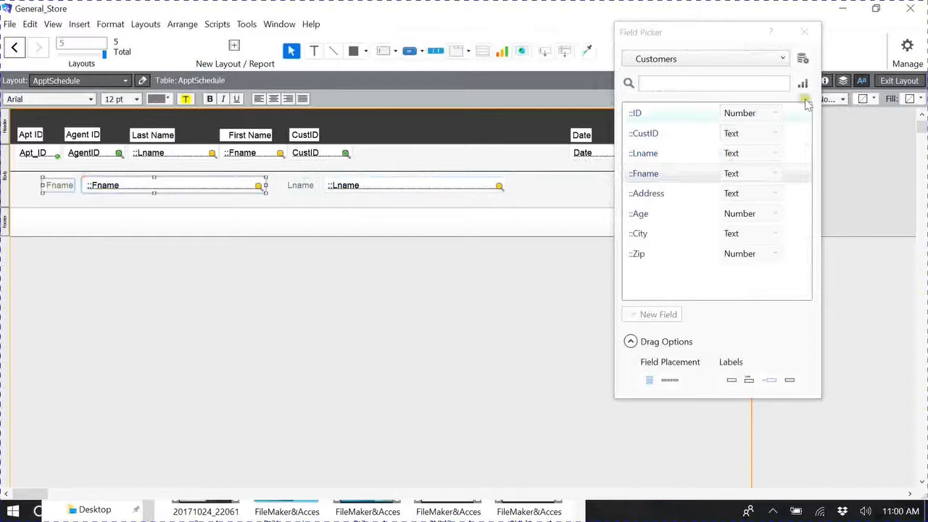
click(807, 33)
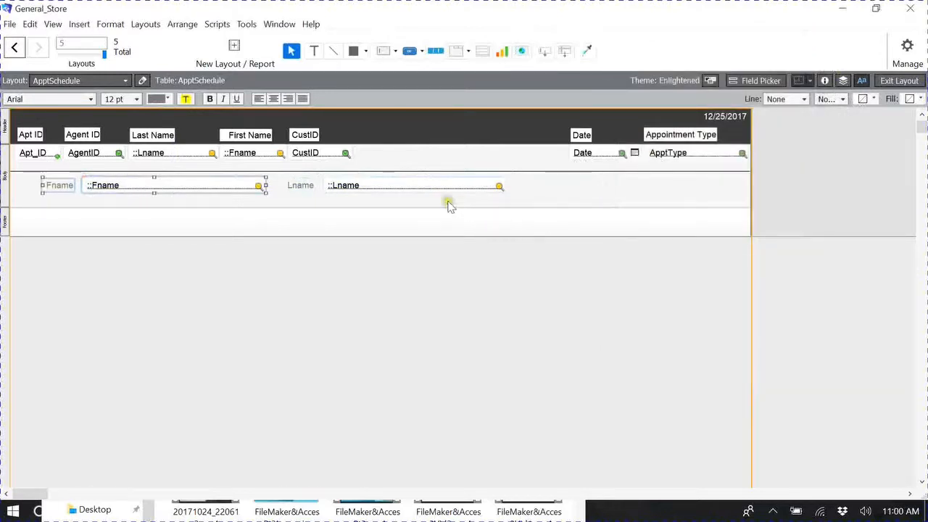
Move the customer Lname field into the main row just after CustID and shorten it to about half its width
drag(388, 192, 418, 154)
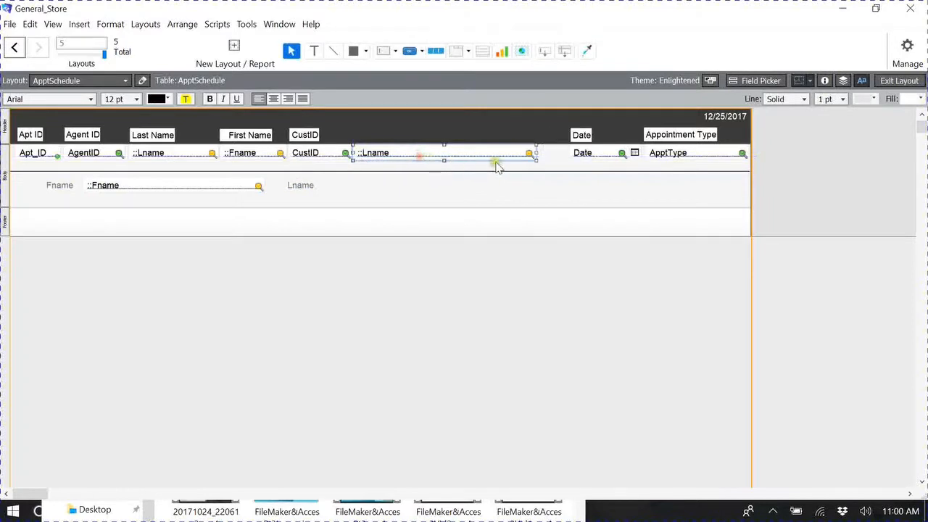
drag(536, 152, 510, 147)
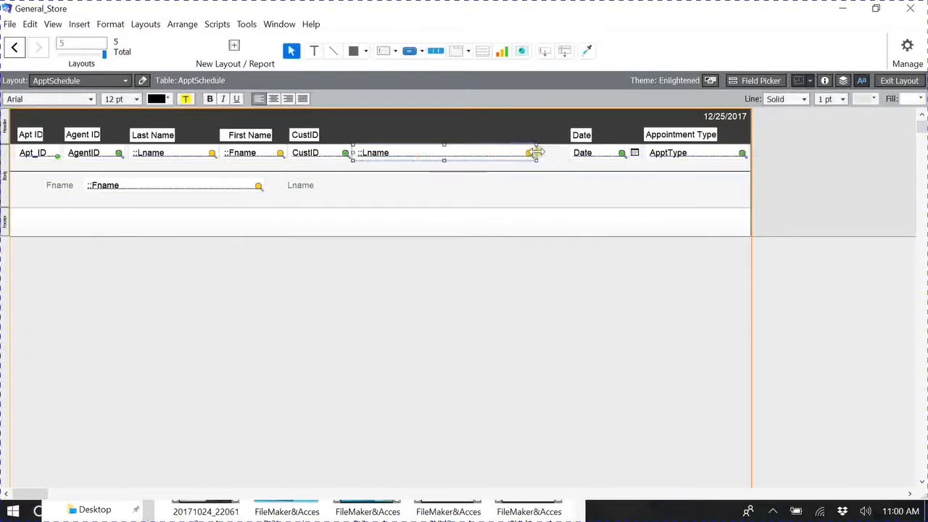
drag(535, 152, 444, 153)
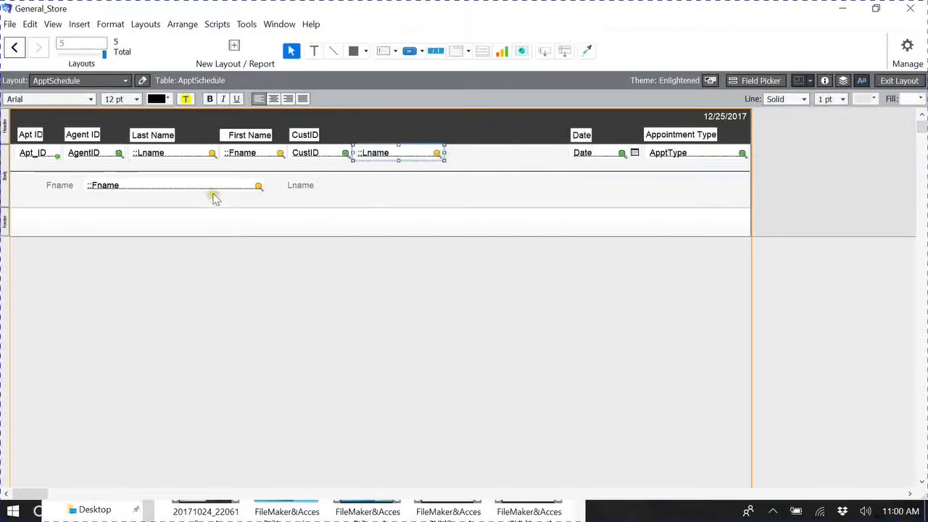
Shorten the customer Fname field, fit it between Lname and Date, and nudge it up into line with the row
drag(214, 191, 563, 176)
drag(491, 177, 490, 161)
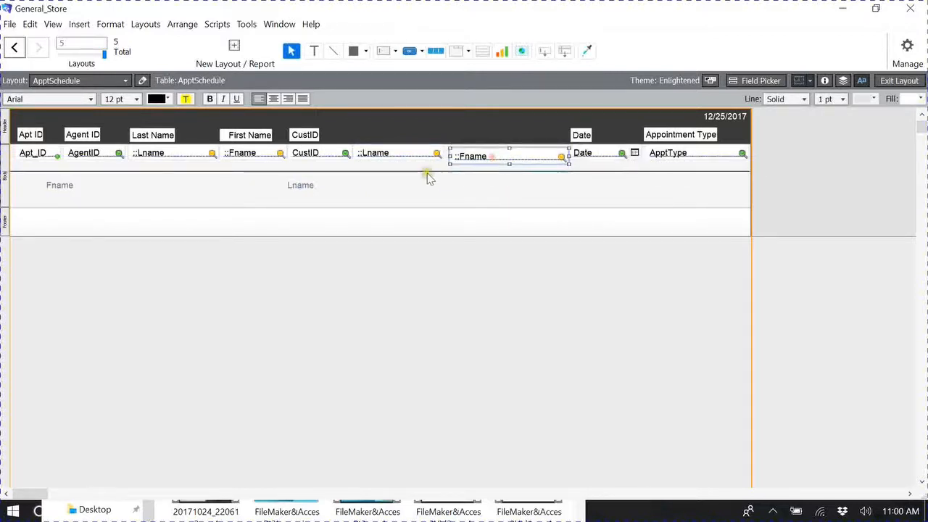
key(Up)
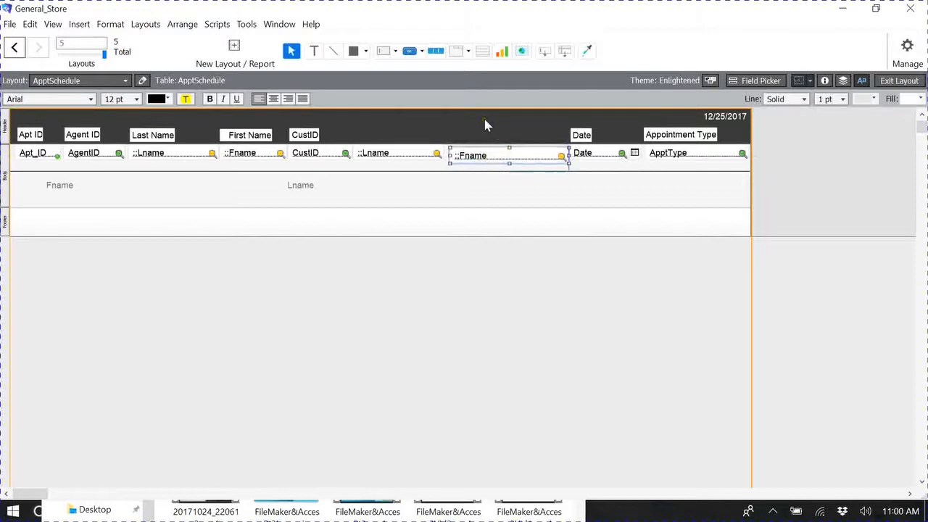
key(Up)
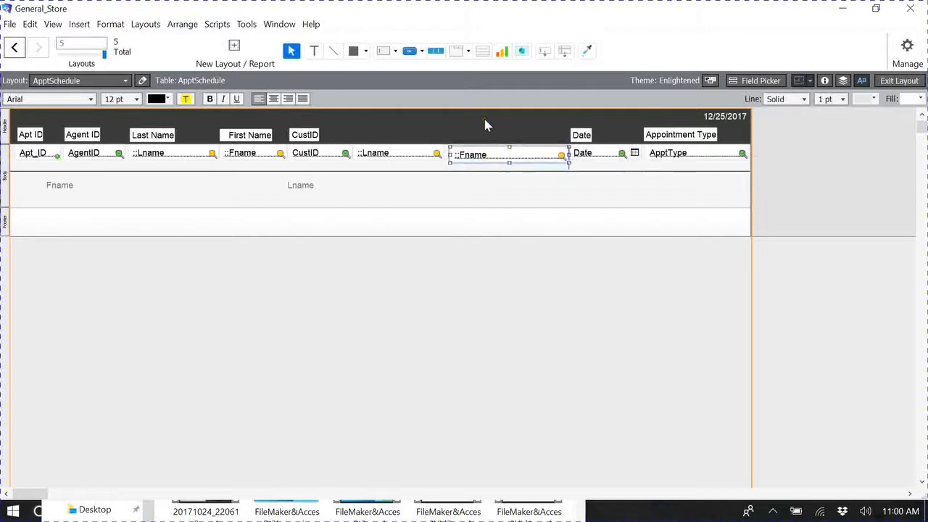
key(Up)
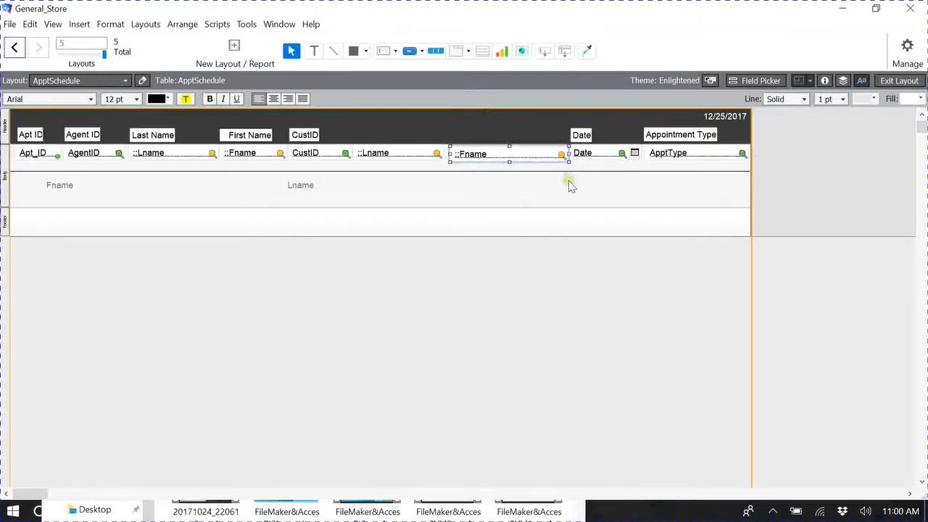
Move the Lname and Fname labels into the header above their matching customer fields
drag(300, 191, 369, 134)
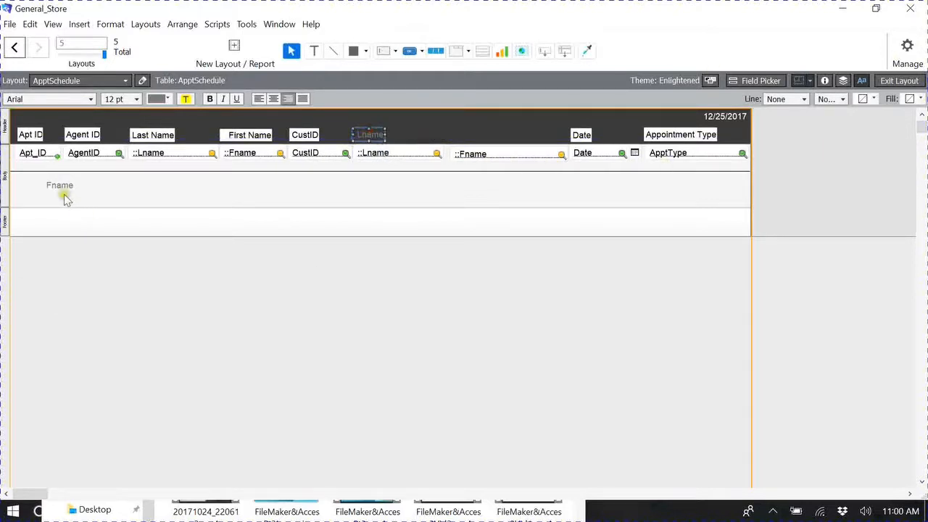
drag(62, 191, 471, 137)
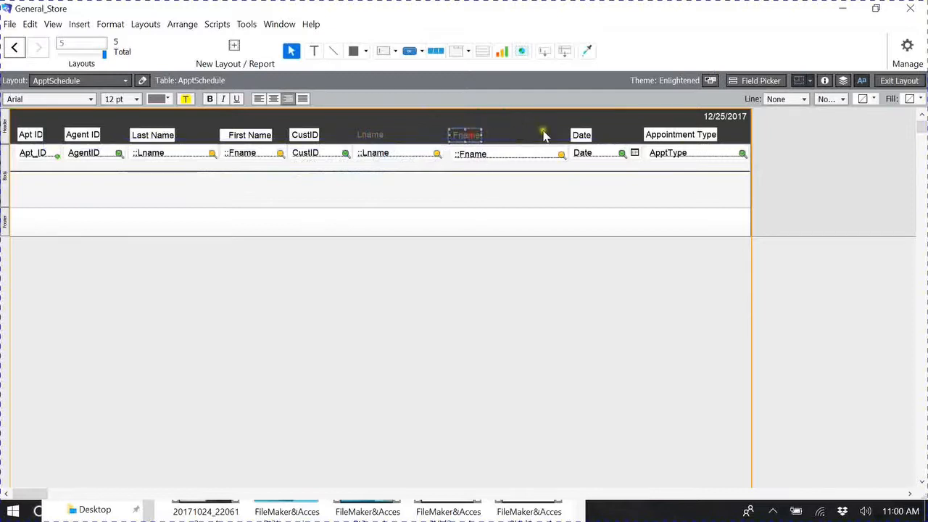
click(544, 134)
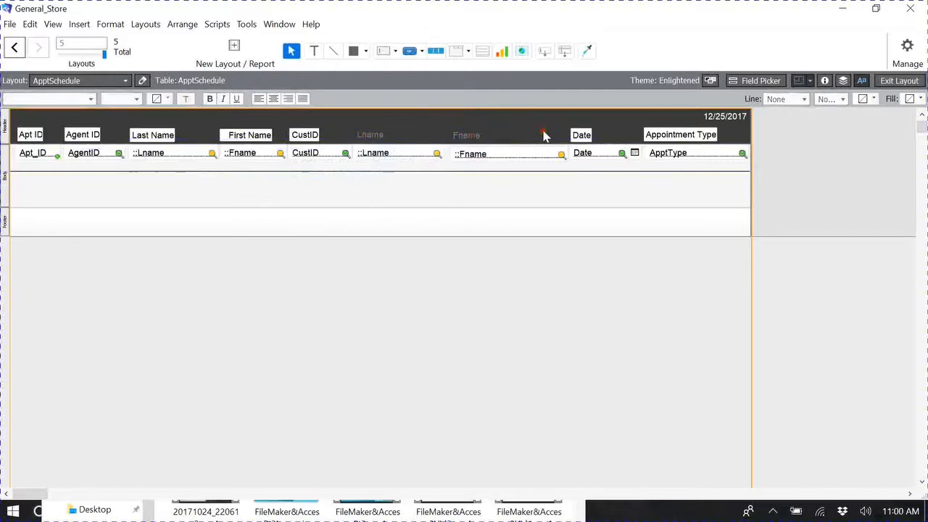
Apply the CustID heading's format to the Lname and Fname labels using the Format Painter
click(306, 135)
click(589, 53)
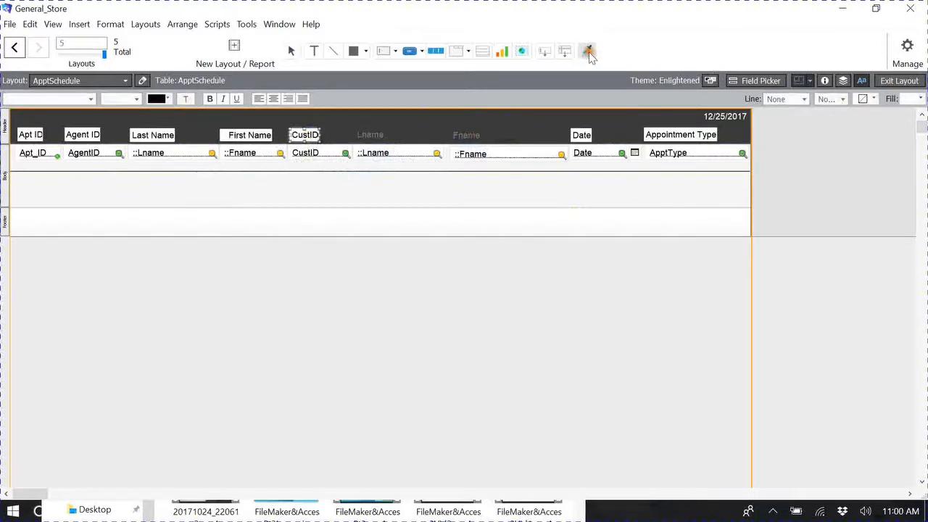
click(382, 136)
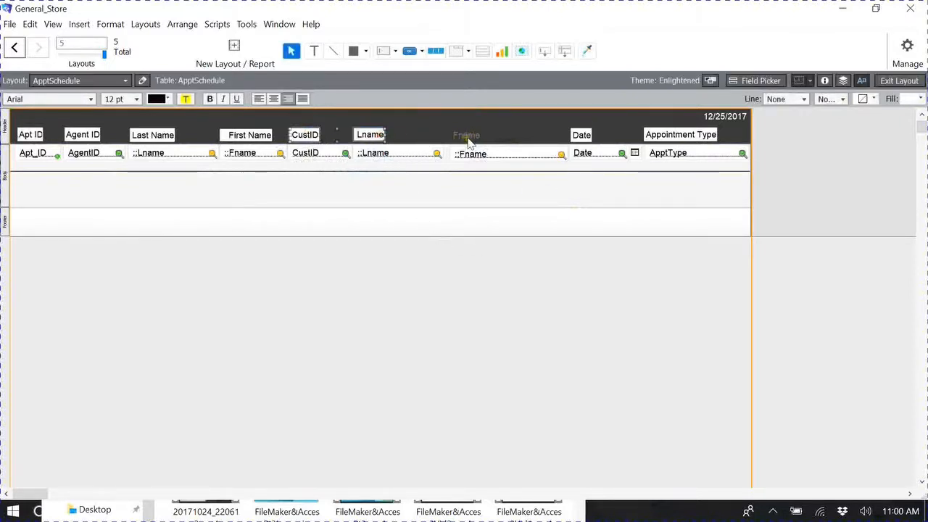
click(588, 53)
click(466, 136)
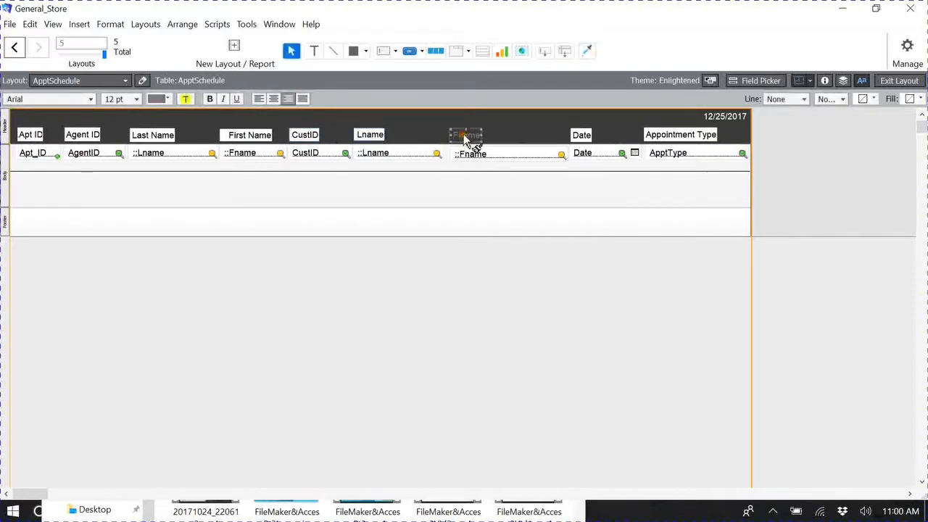
click(303, 135)
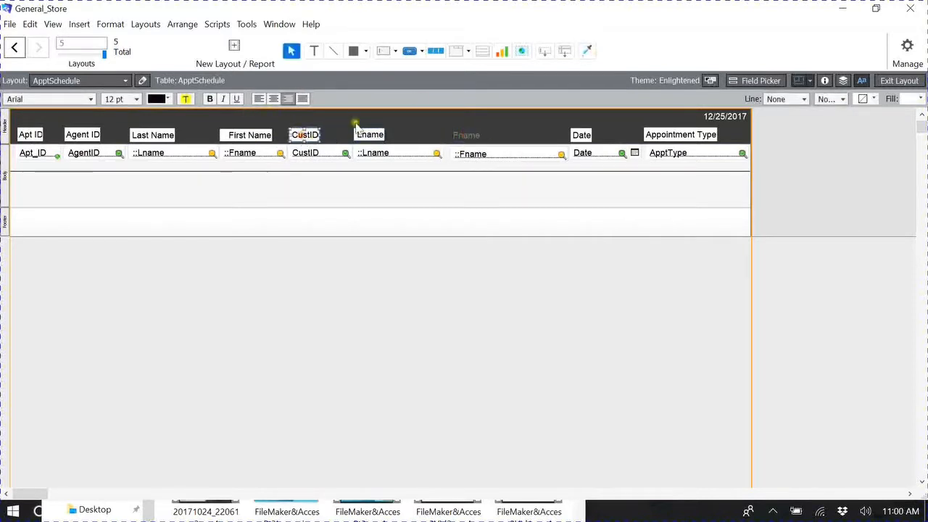
click(586, 53)
click(466, 136)
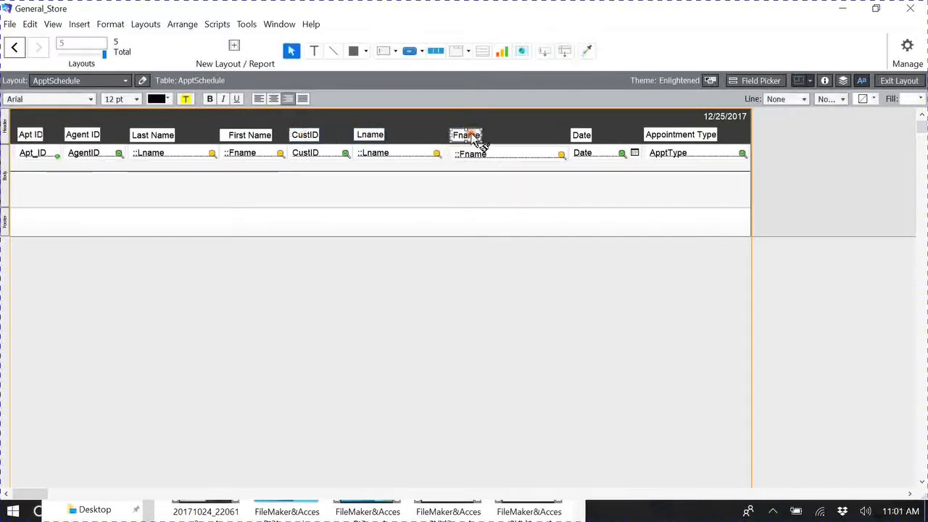
click(499, 202)
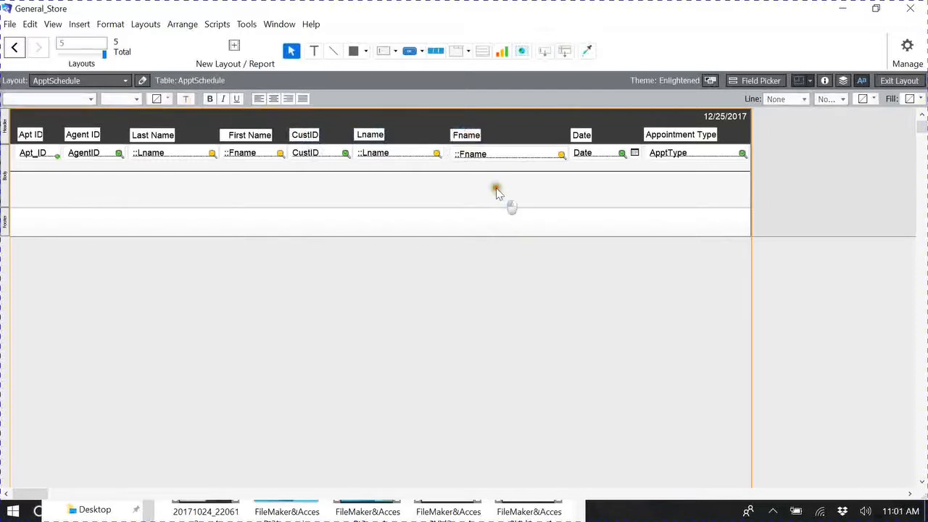
Draw a horizontal line in the body below the existing separator, spanning from under Last Name to the start of the Lname column
click(418, 172)
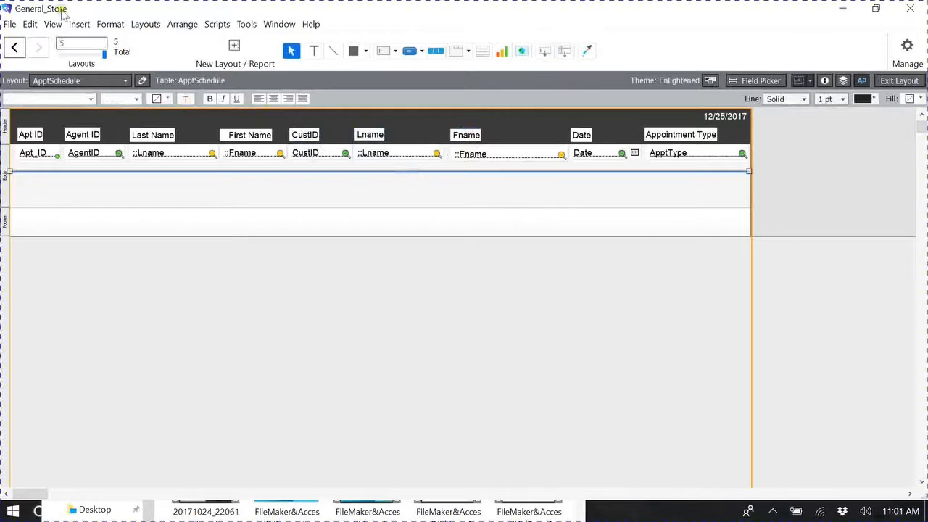
click(344, 181)
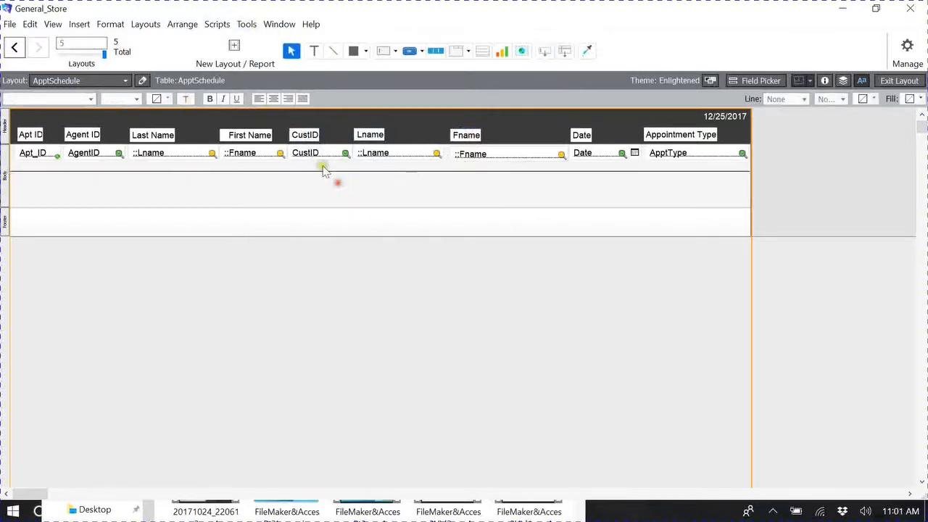
click(333, 50)
click(233, 185)
click(315, 194)
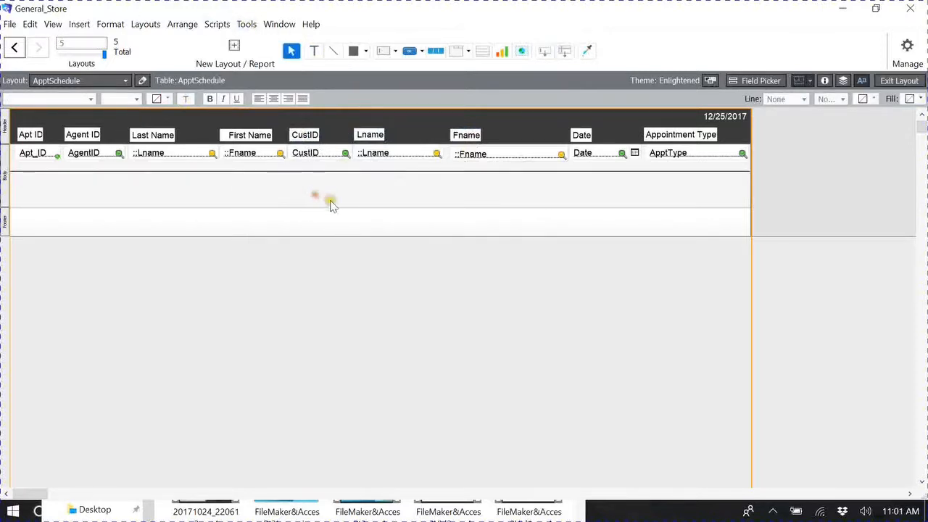
click(333, 52)
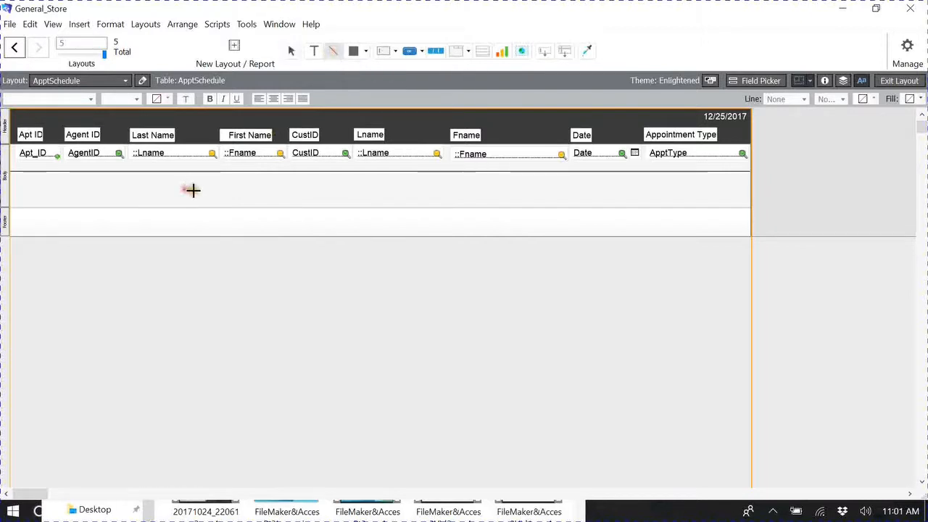
drag(172, 191, 356, 192)
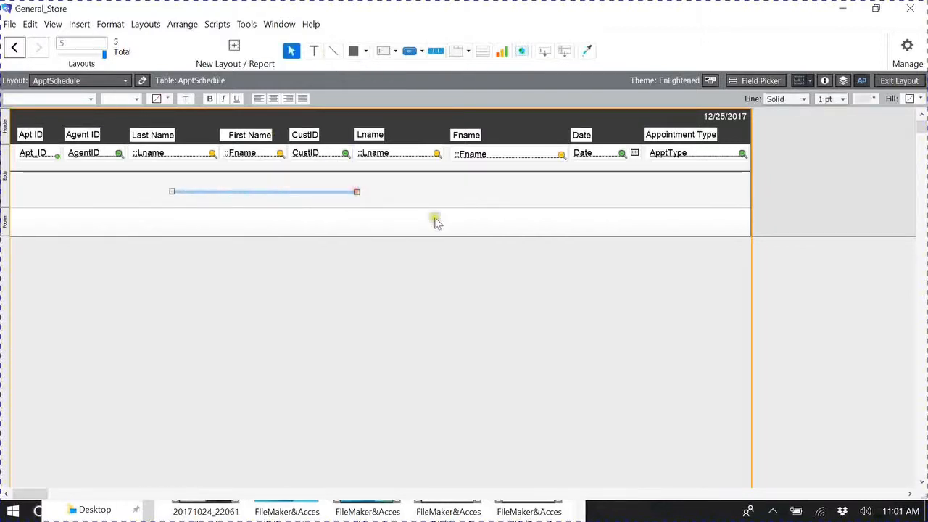
Delete the loose horizontal line drawn in the body below the row separator
click(456, 194)
click(283, 193)
key(Delete)
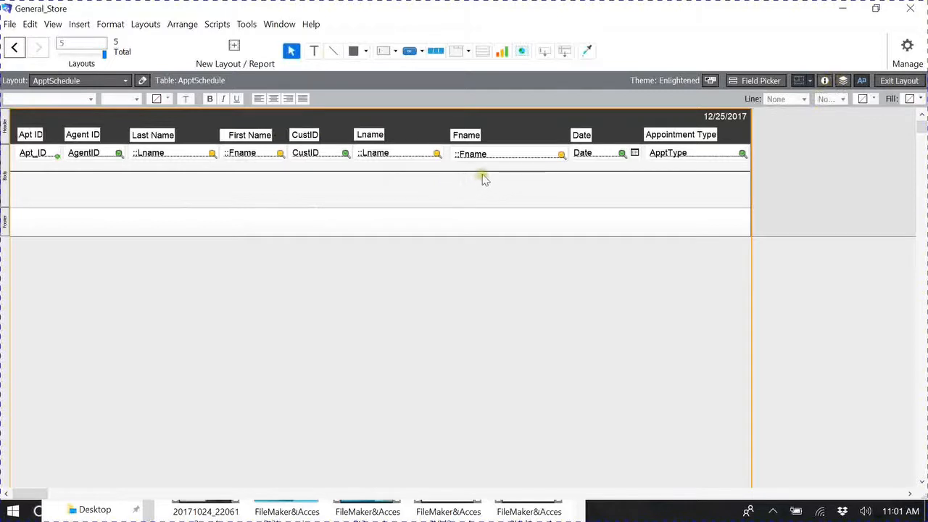
Nudge the customer Fname field up slightly to line up with the other fields in the row
click(509, 159)
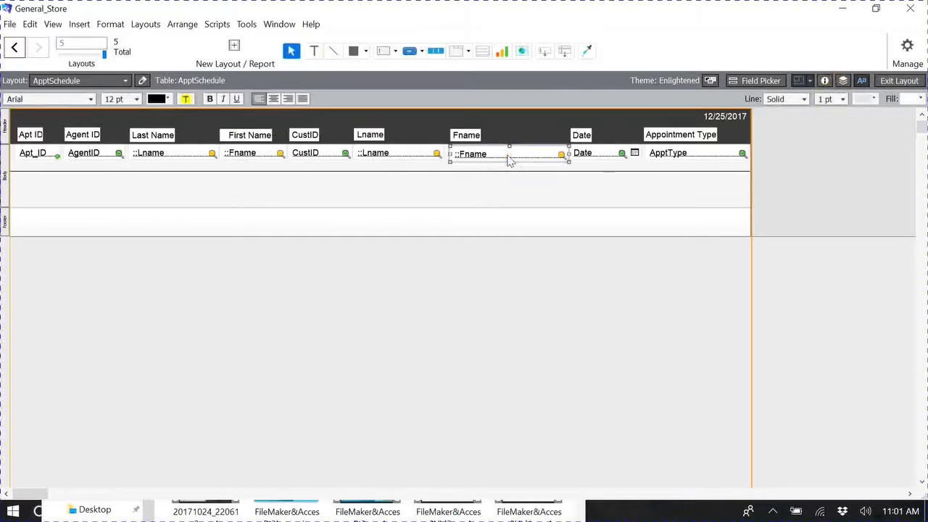
key(Up)
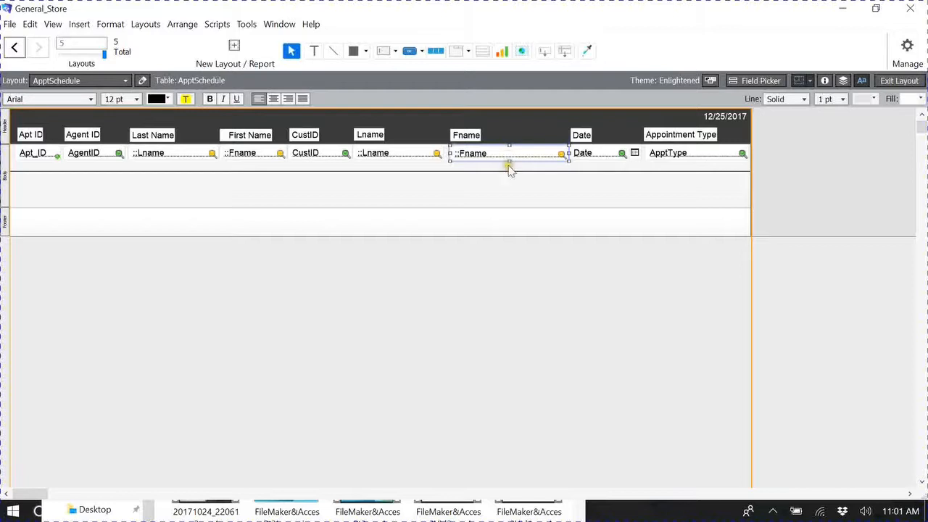
click(535, 201)
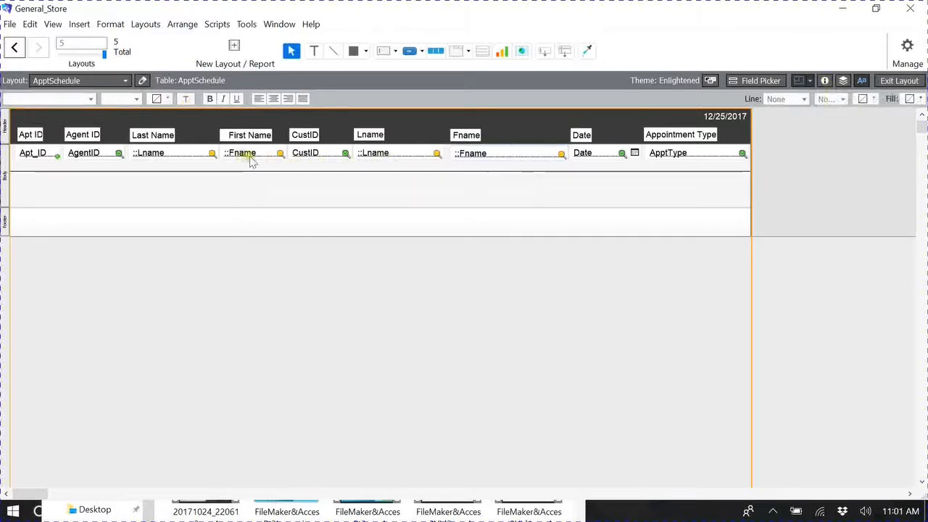
Make the CustID field a drop-down list with values from CustomerIDLst and include the arrow to show and hide the list
click(323, 155)
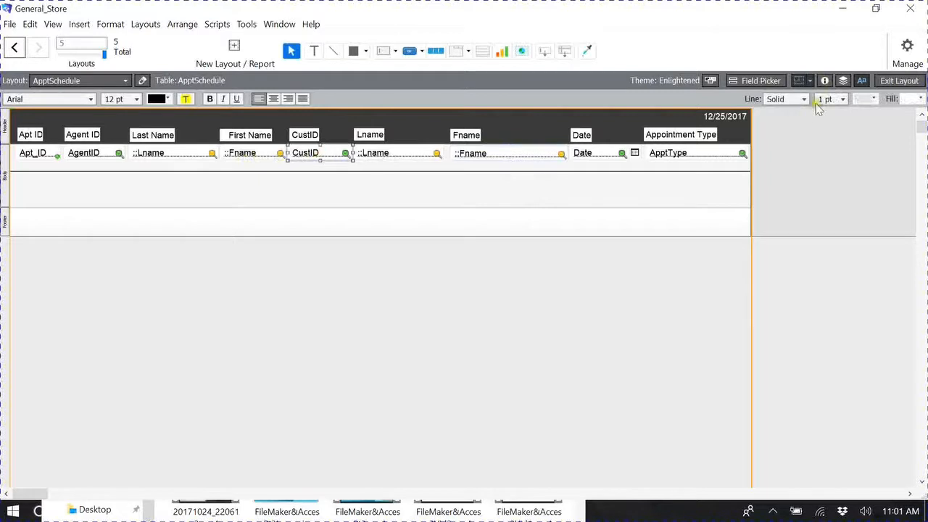
click(826, 81)
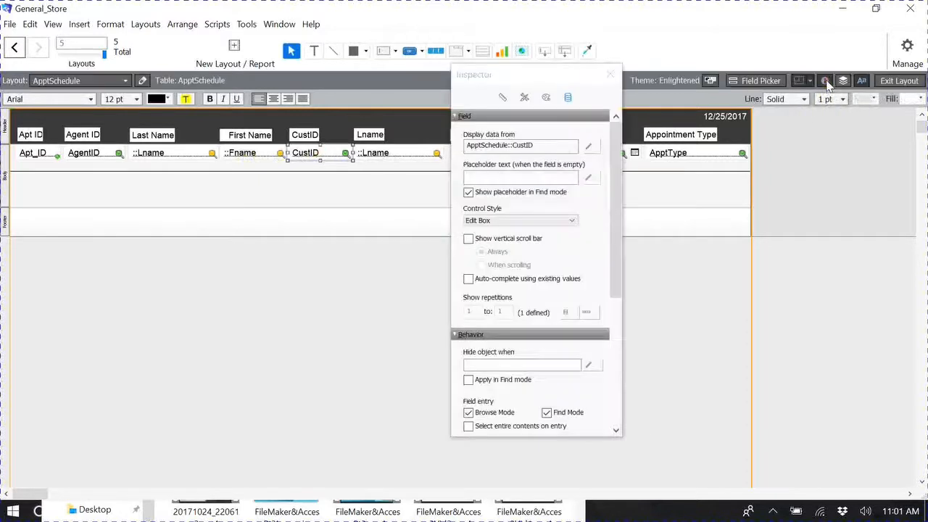
click(571, 220)
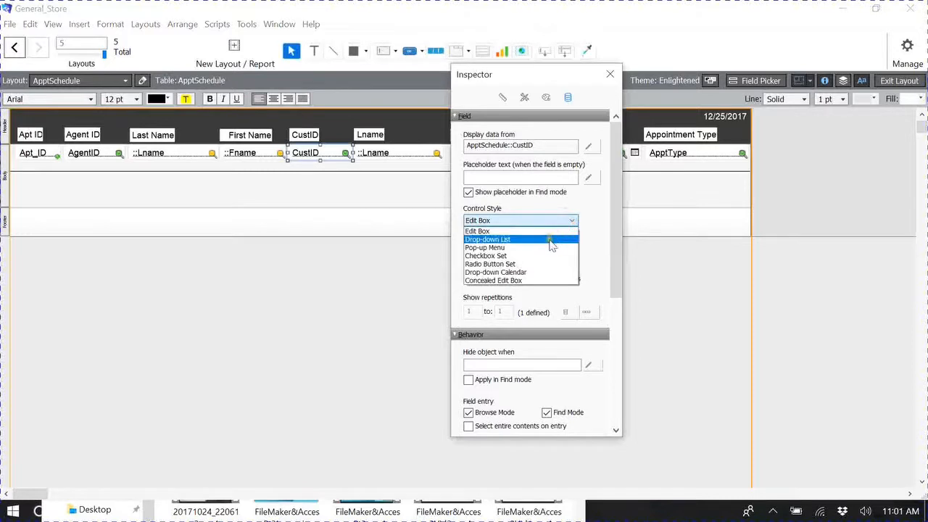
click(551, 239)
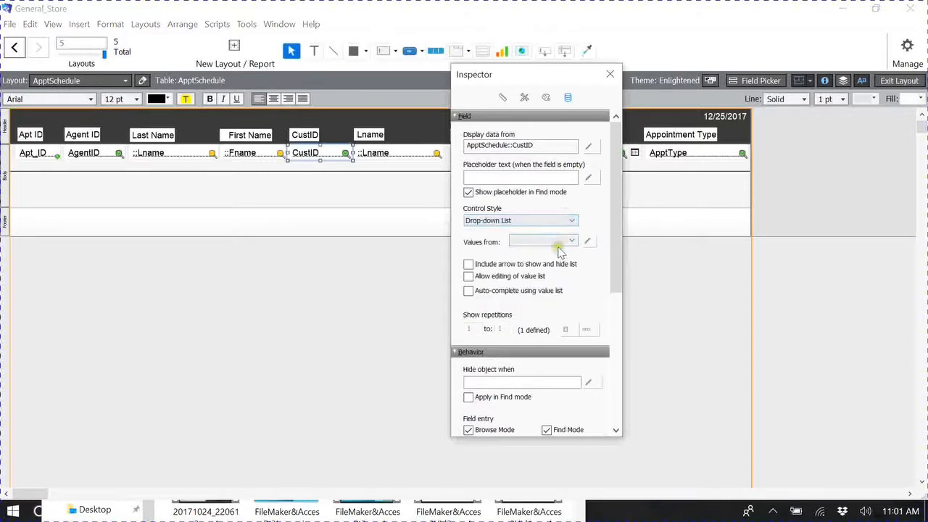
click(568, 244)
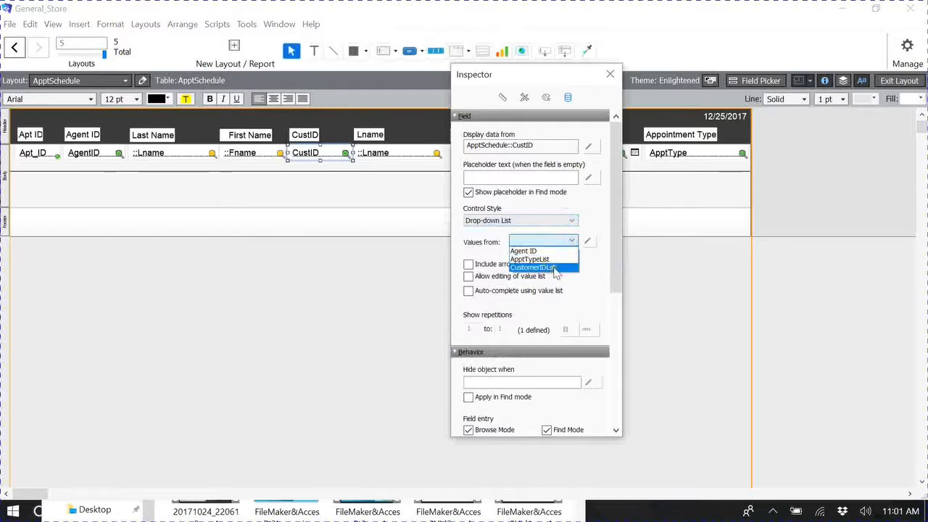
click(555, 268)
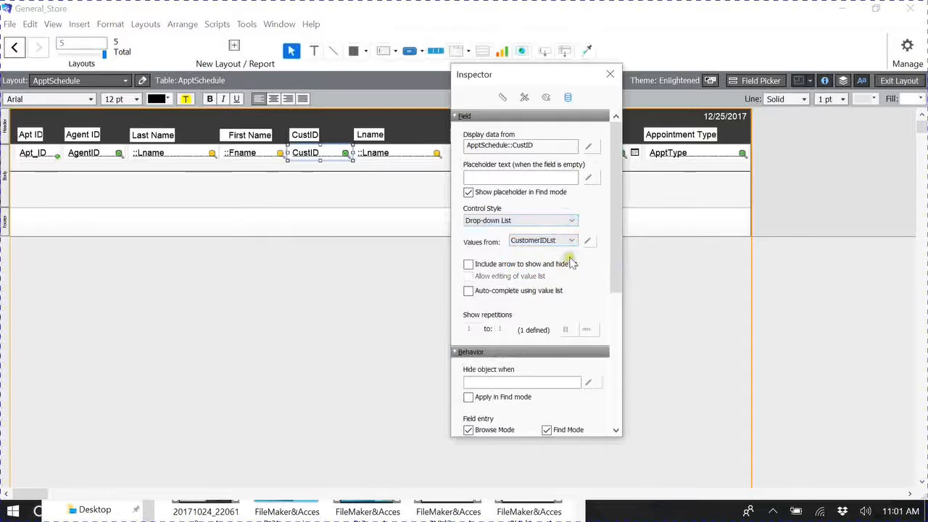
click(469, 265)
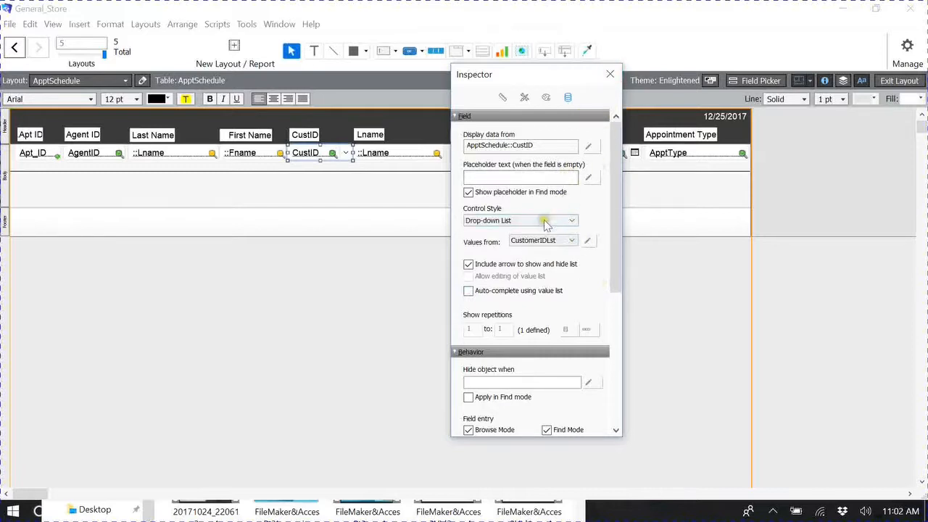
Set up a trial value list named Example with values from the SalesID field of Sales, and discard it
click(588, 243)
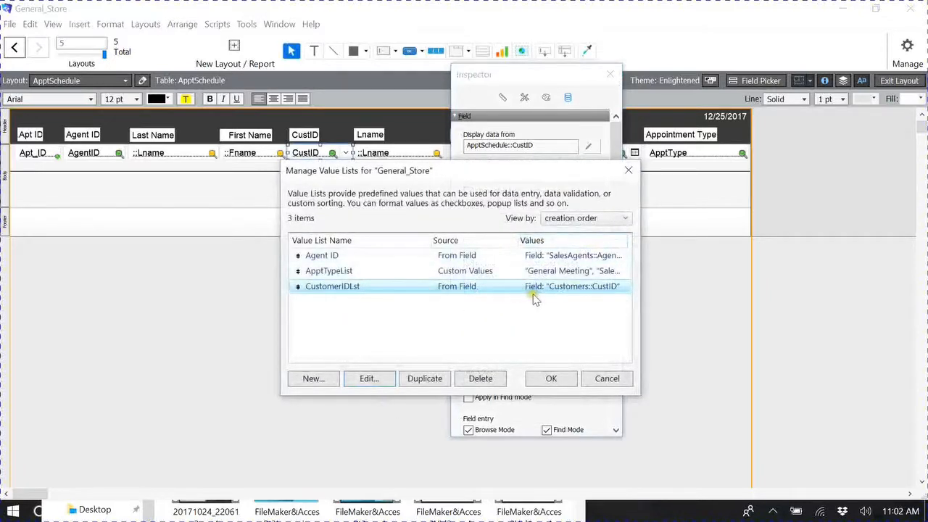
click(444, 328)
click(311, 378)
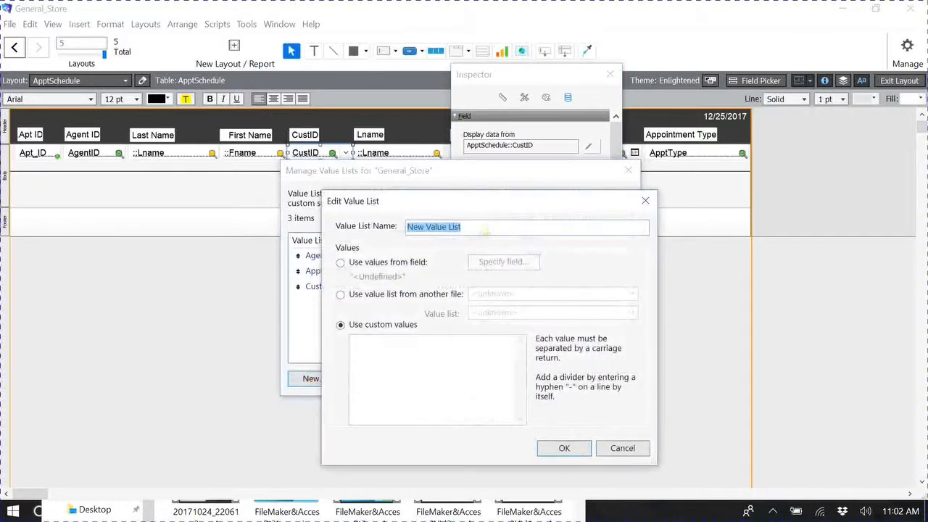
key(BackSpace)
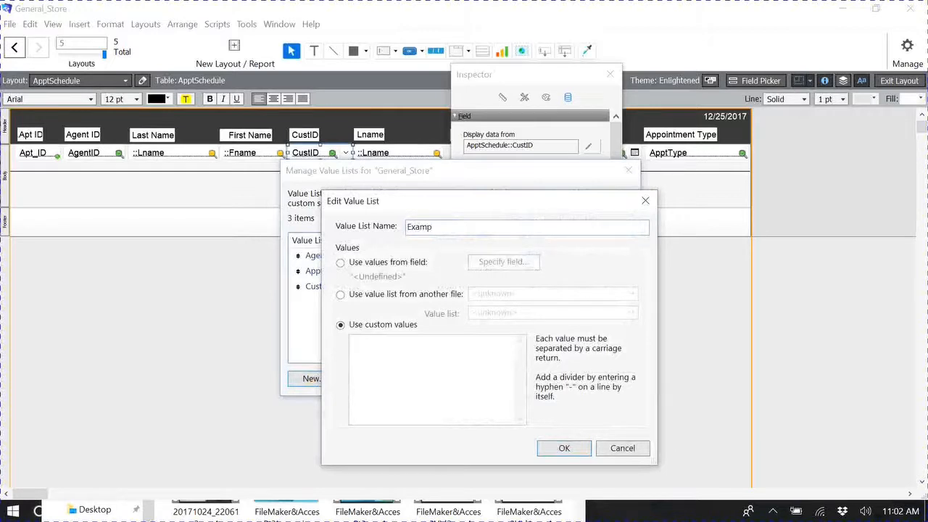
click(340, 263)
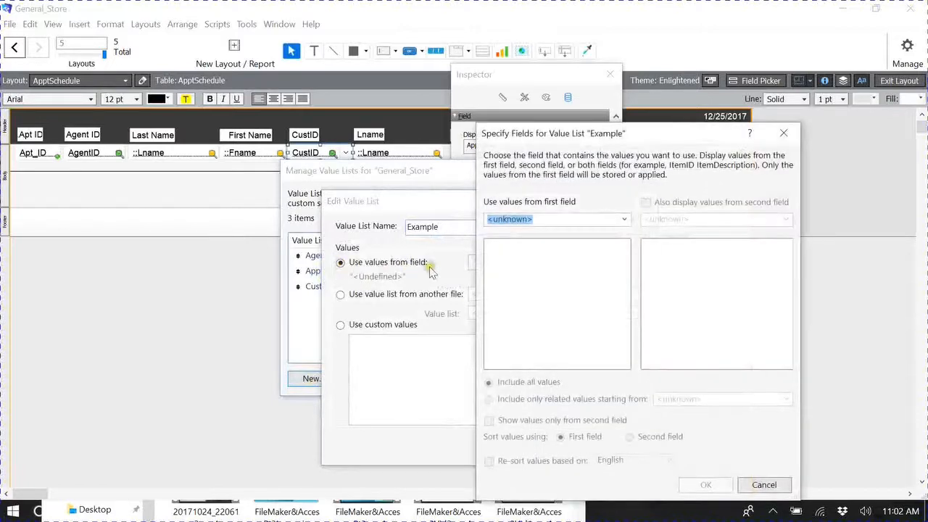
click(625, 220)
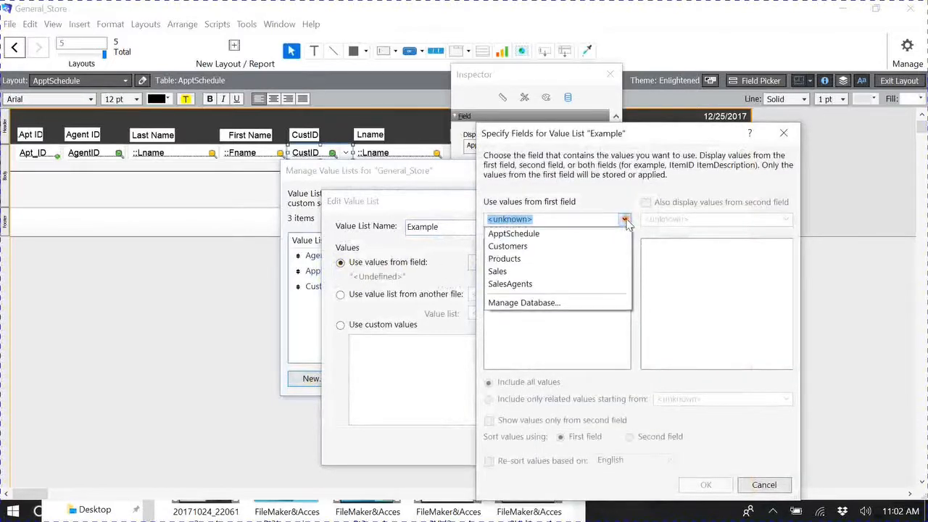
click(538, 272)
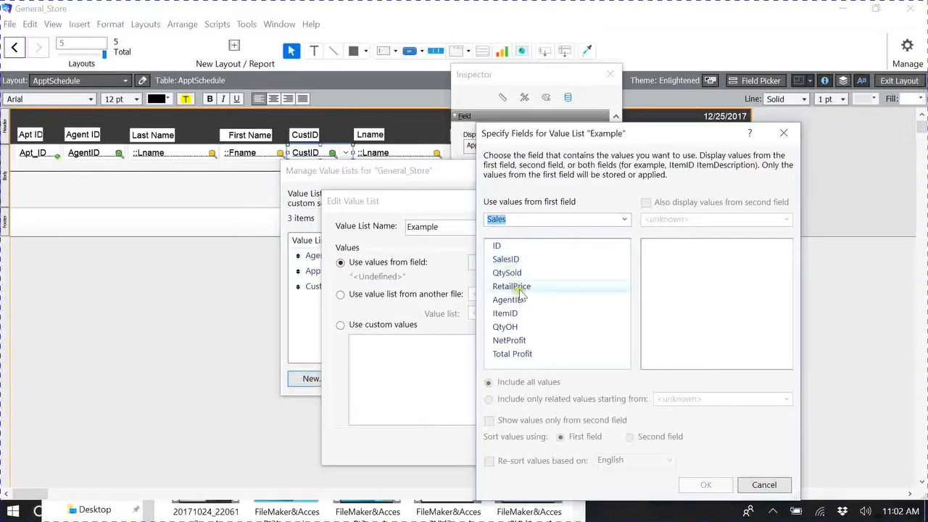
click(515, 260)
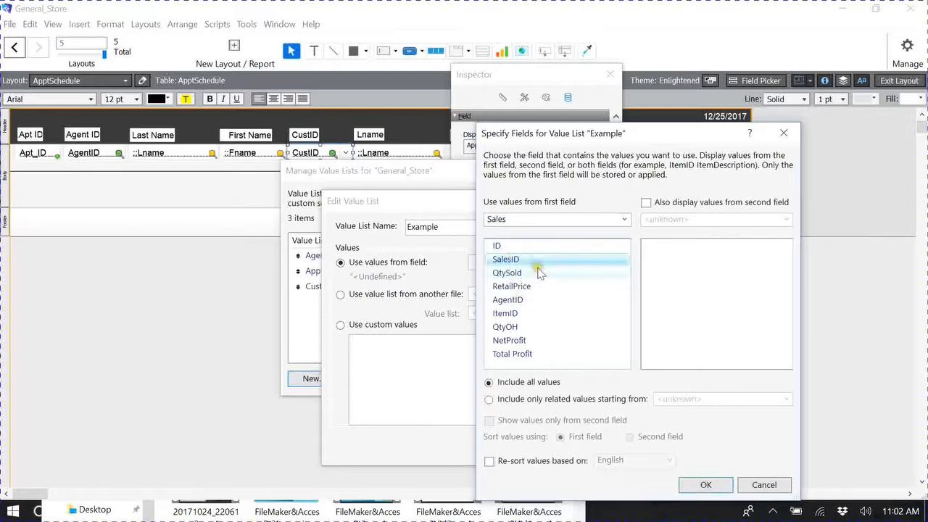
click(705, 485)
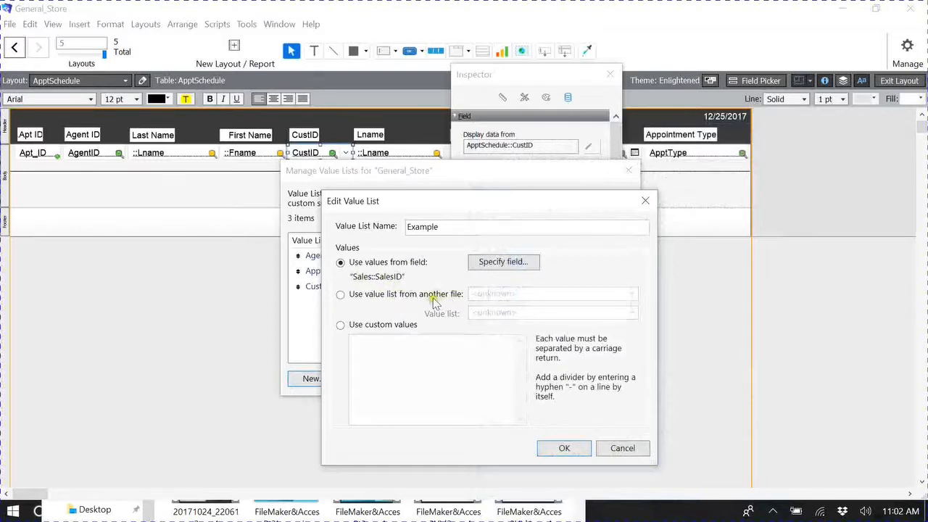
click(628, 449)
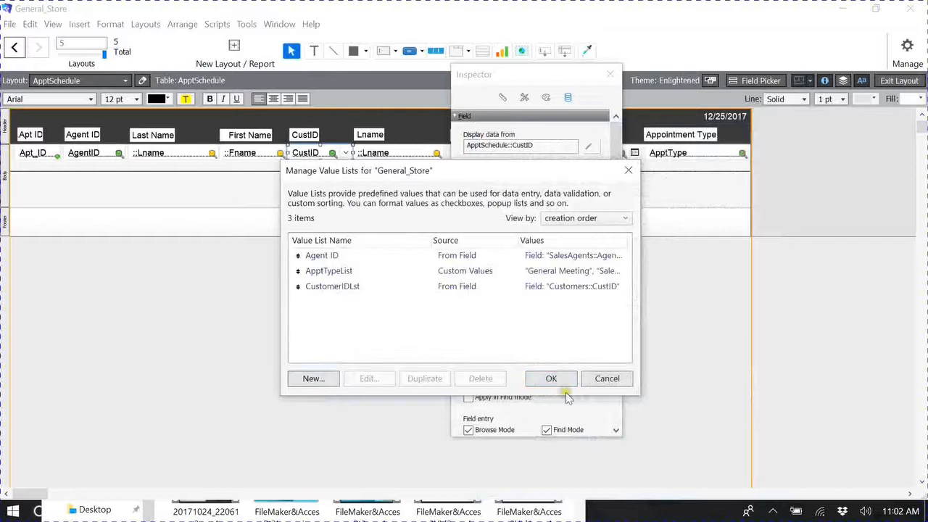
click(552, 380)
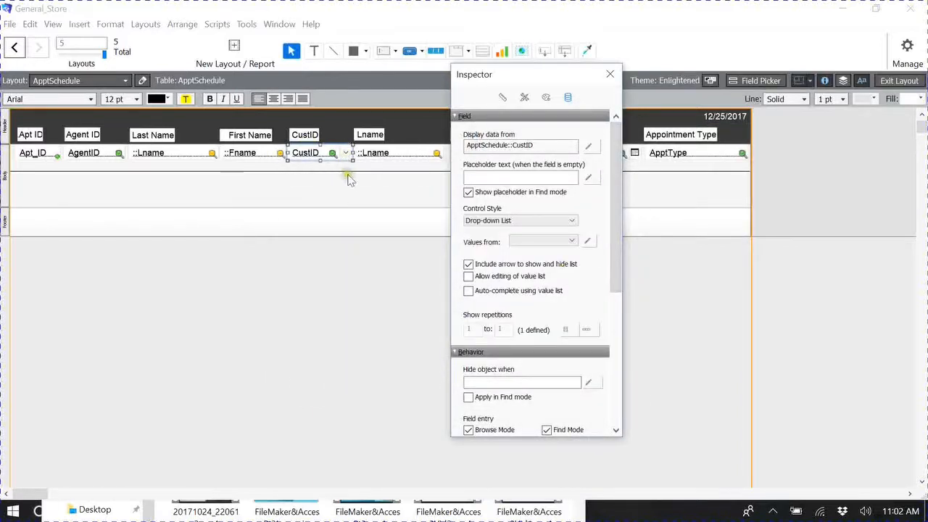
Include the arrow to show and hide the list on the AgentID field
click(107, 156)
click(469, 264)
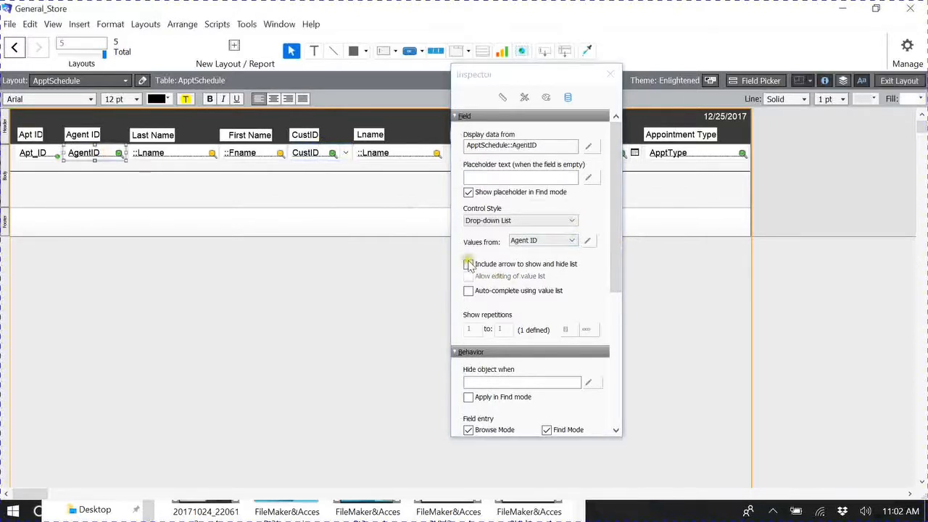
click(469, 264)
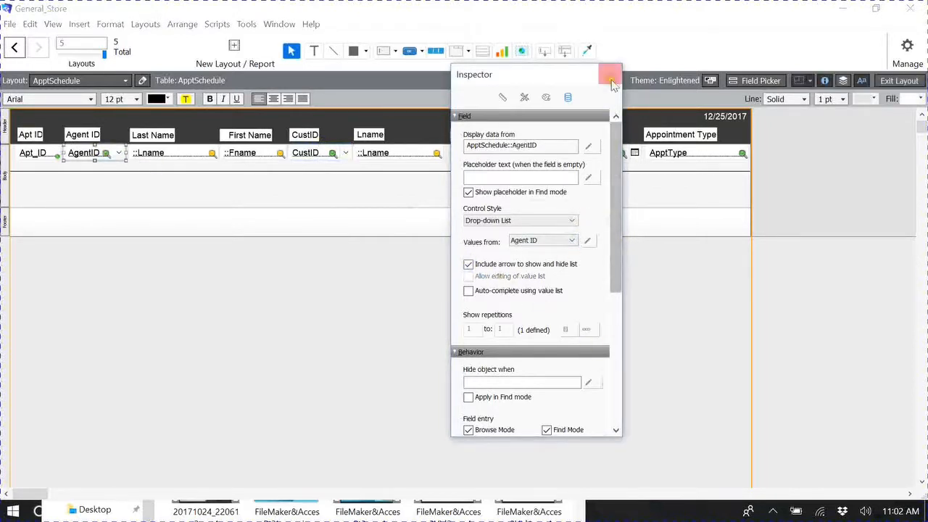
click(610, 80)
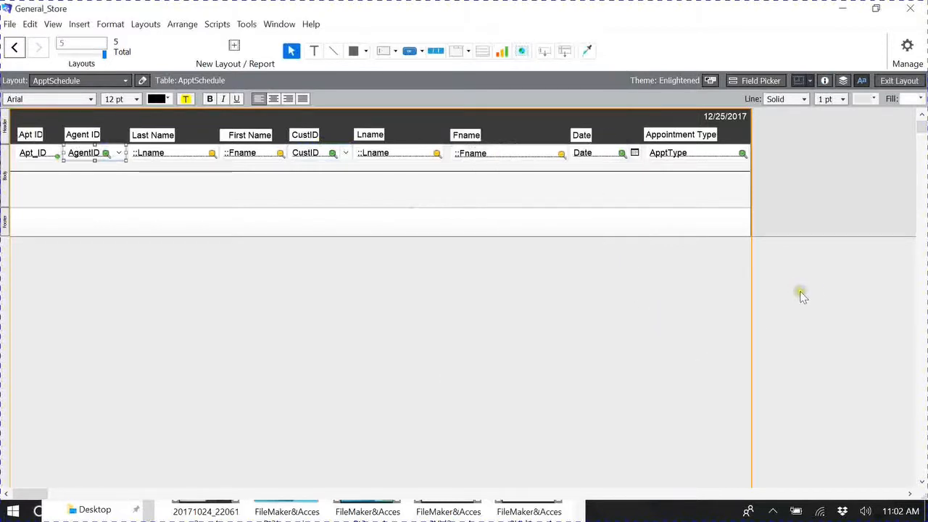
Return to browsing records and enter a customer ID in the CustID field of the first appointment
click(900, 82)
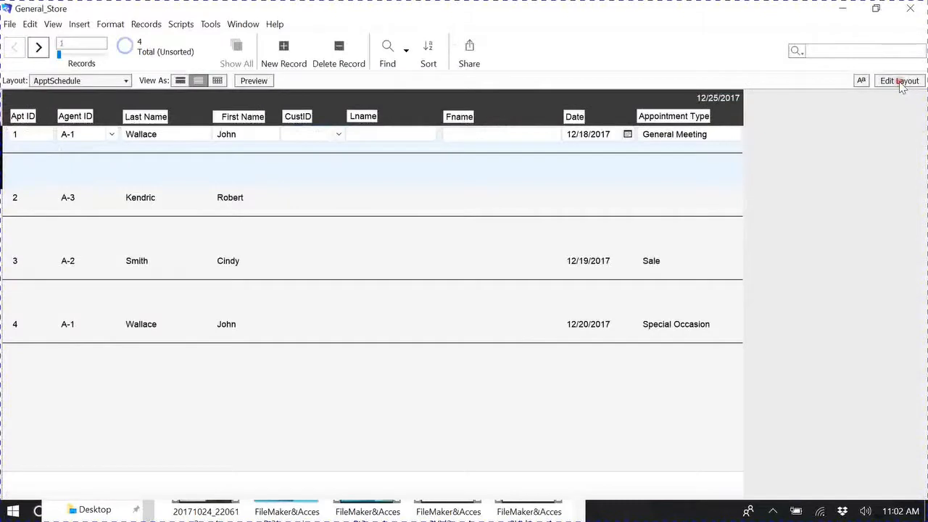
click(339, 136)
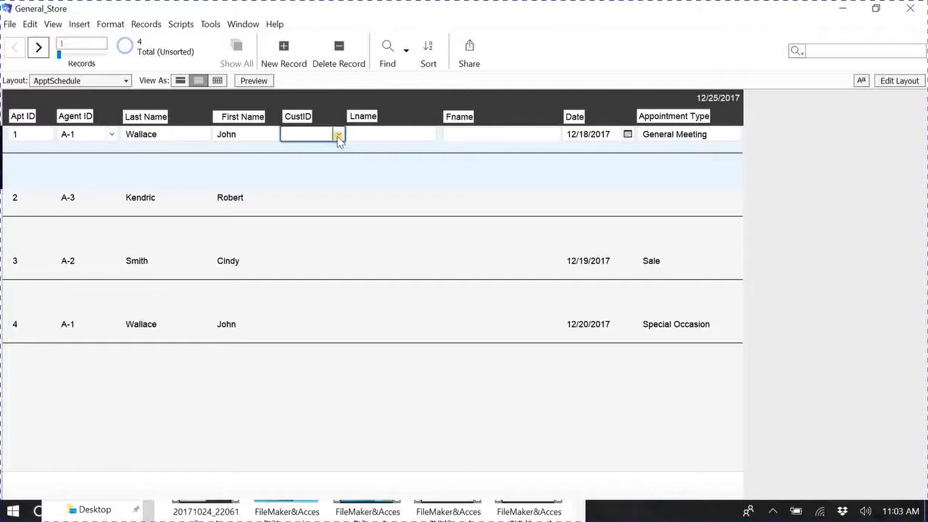
click(319, 141)
click(316, 136)
key(Tab)
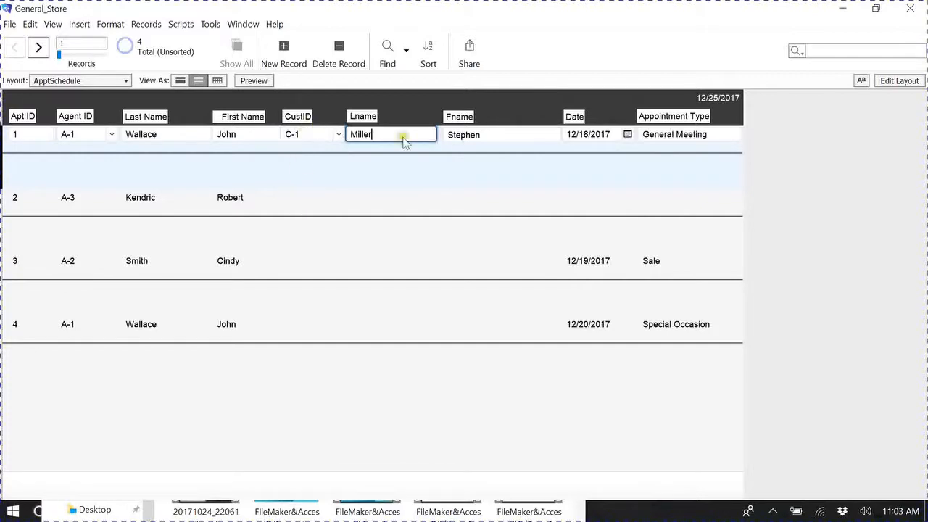
Assign the CustomerIDLst value list to the CustID field again and save the layout changes on exit
click(901, 81)
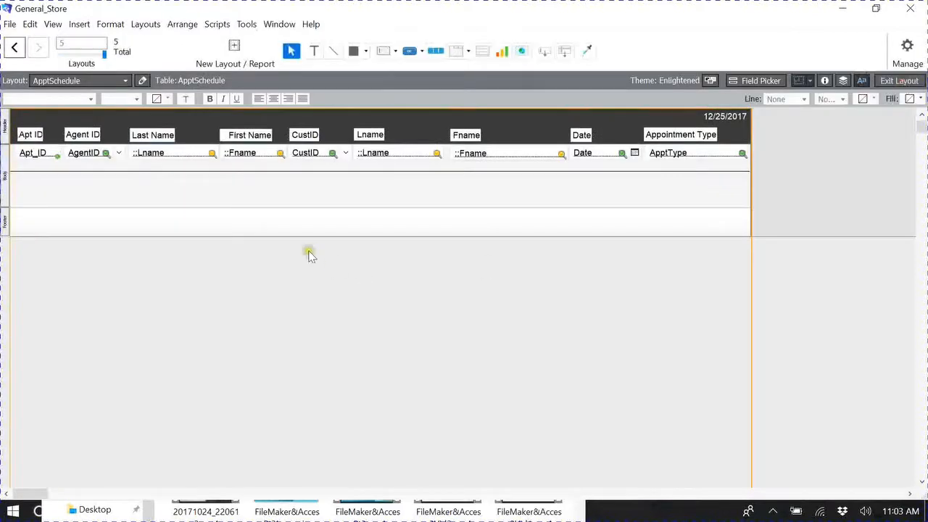
click(320, 158)
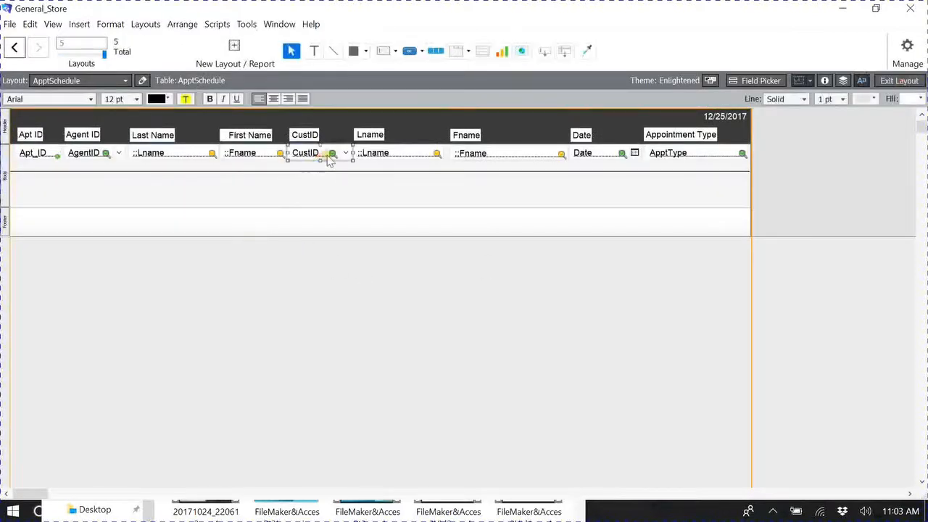
click(825, 81)
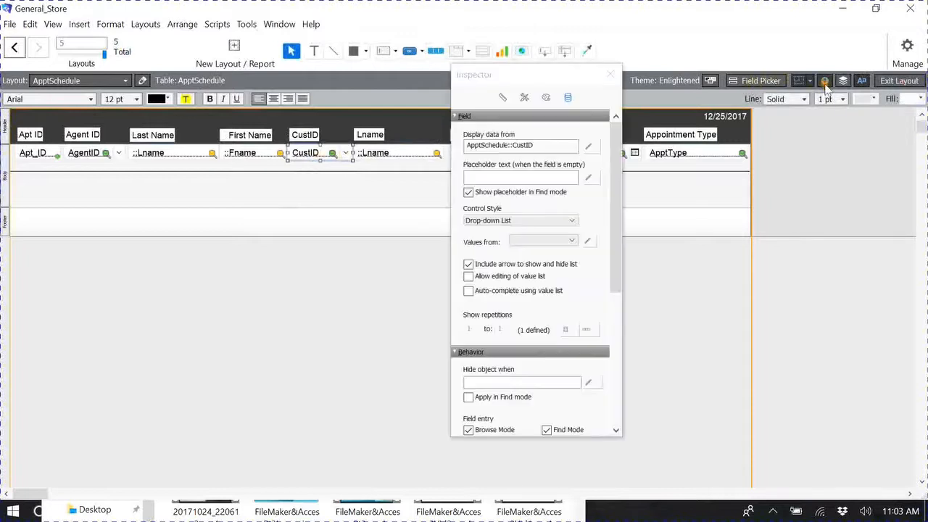
click(573, 243)
click(549, 267)
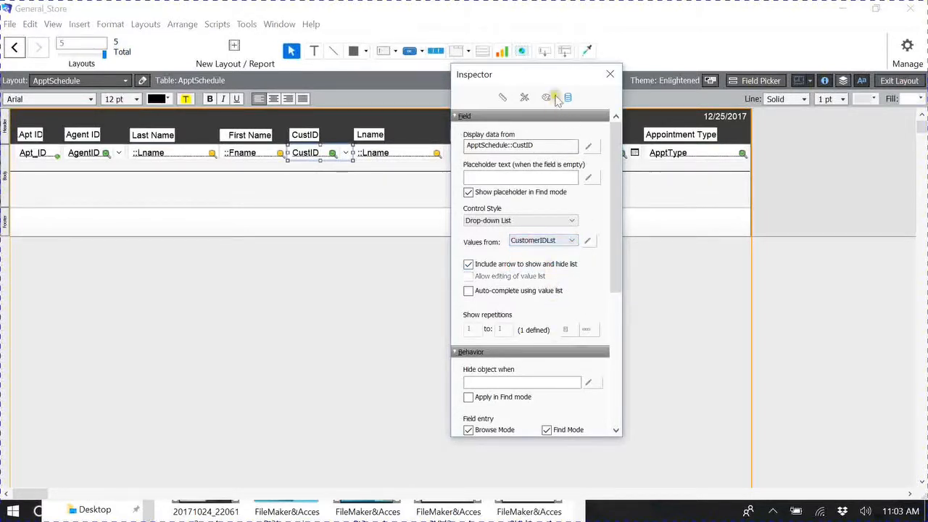
click(611, 75)
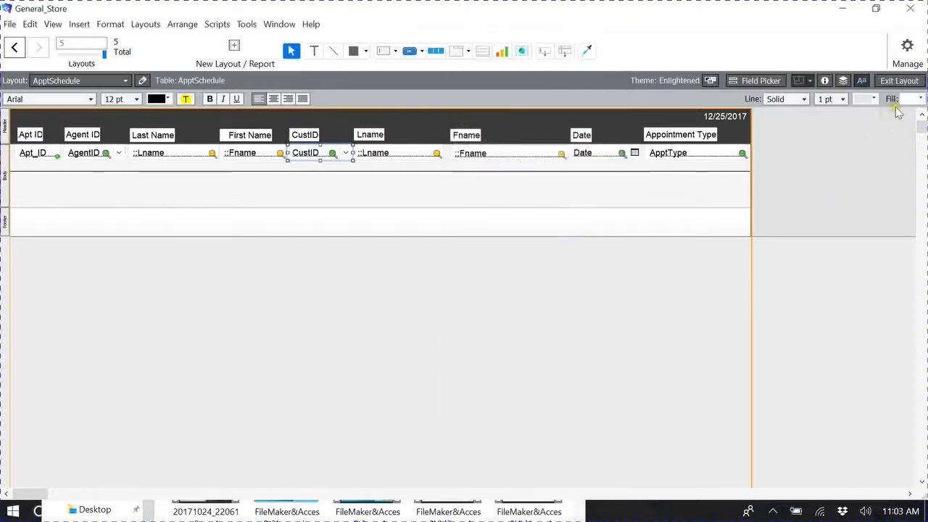
click(902, 83)
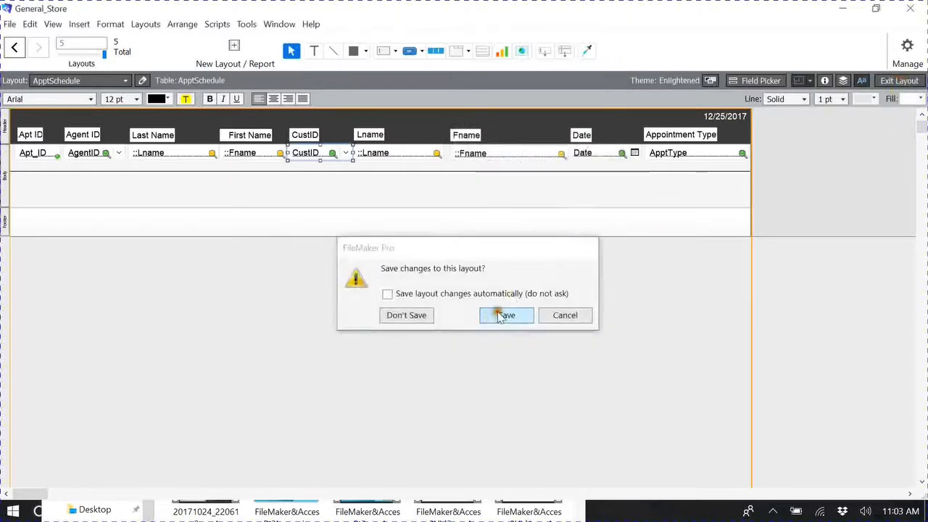
click(490, 315)
Choose the second customer ID in the CustID list for the first appointment and check its Lname and Fname fields
click(337, 134)
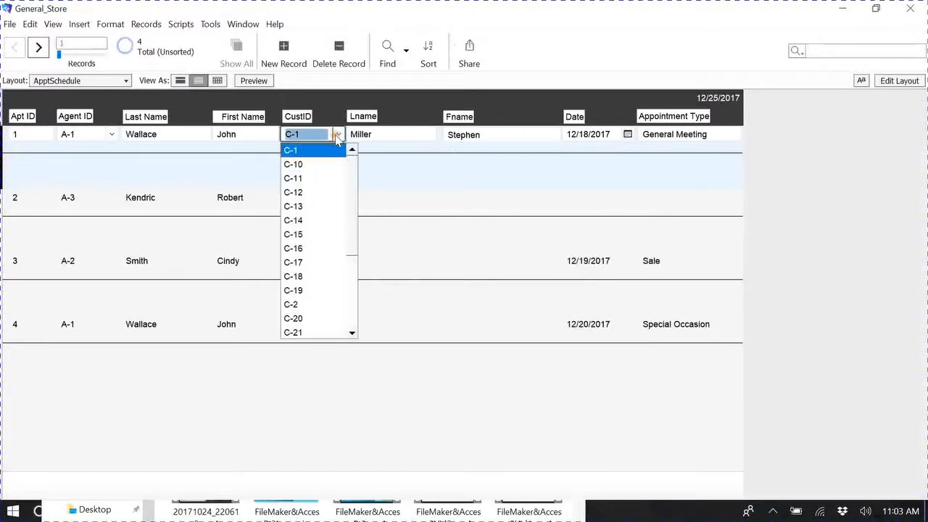
click(302, 165)
click(390, 134)
click(479, 135)
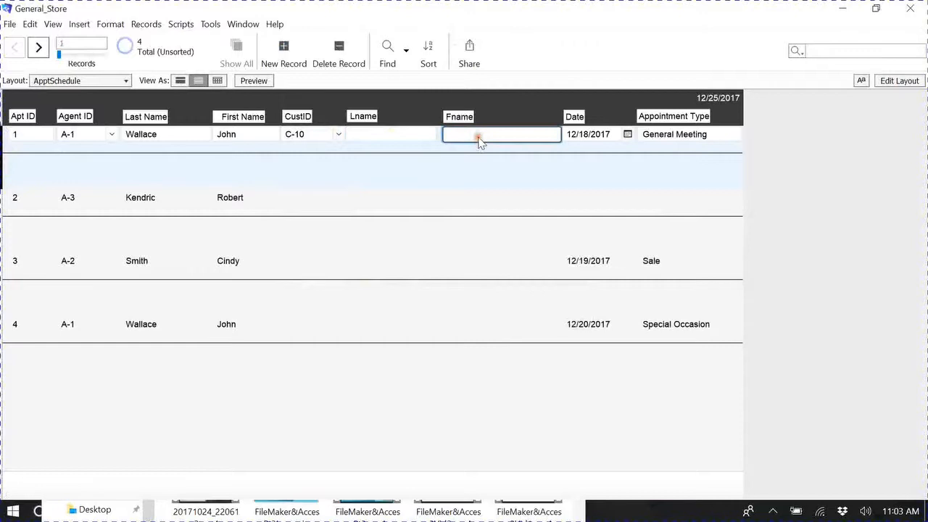
Choose the first listed customer ID in the CustID field of appointment 1 and the twelfth listed ID for appointment 2
click(338, 136)
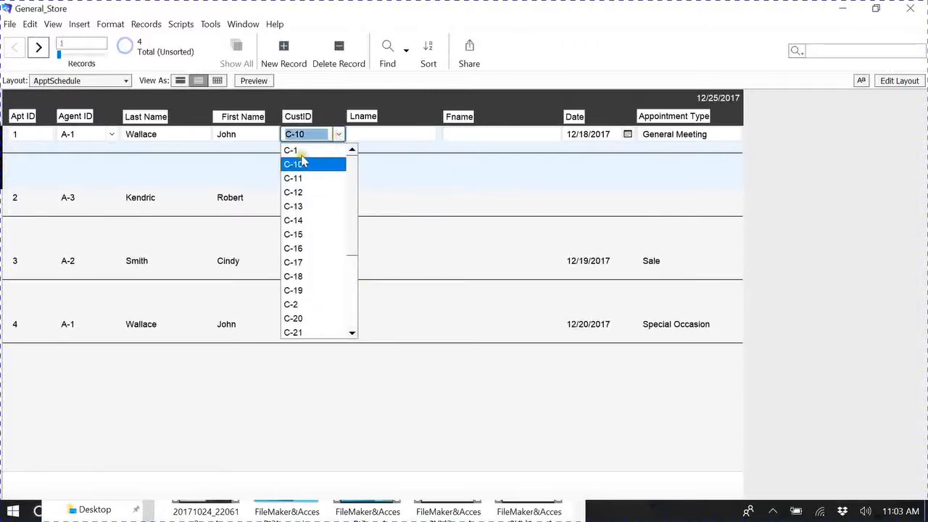
click(300, 153)
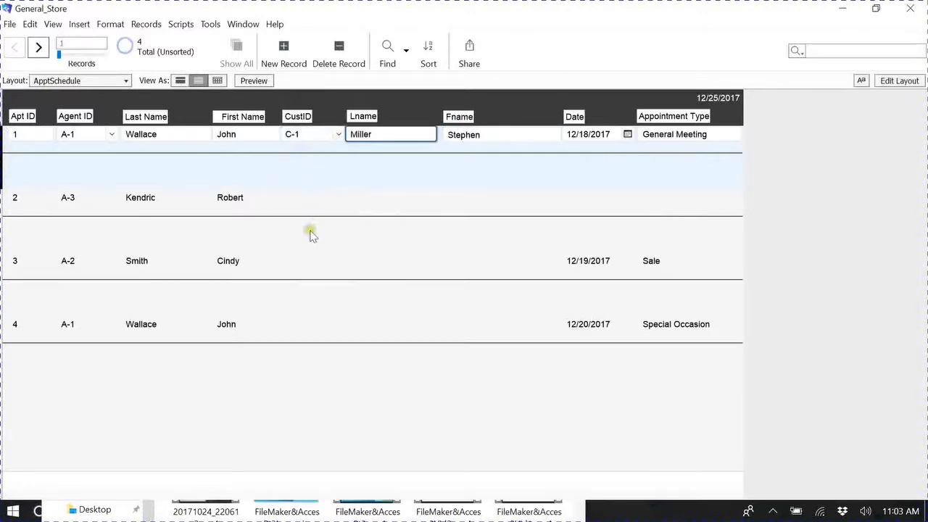
click(287, 198)
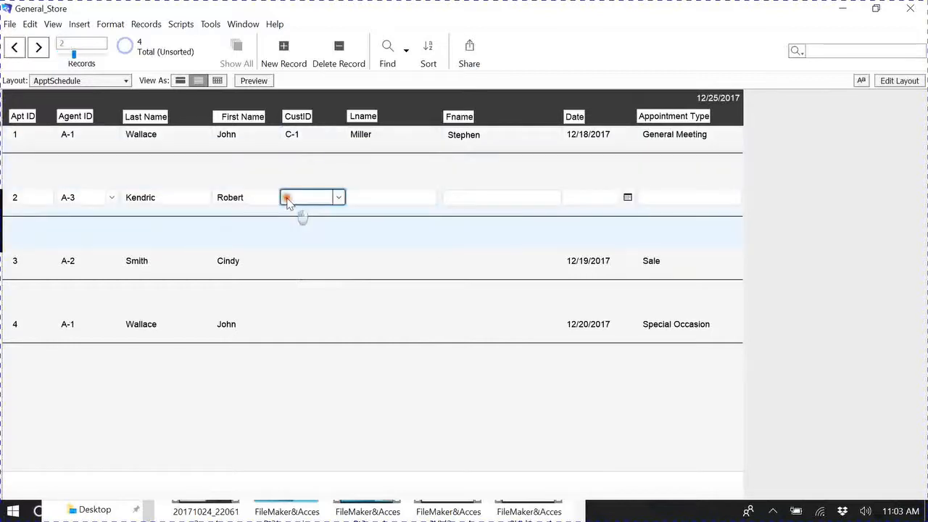
click(338, 198)
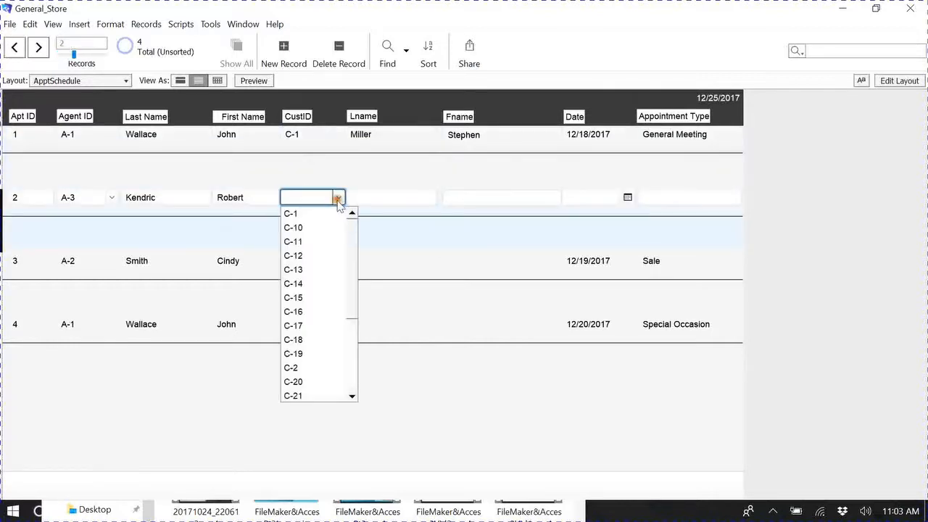
click(293, 368)
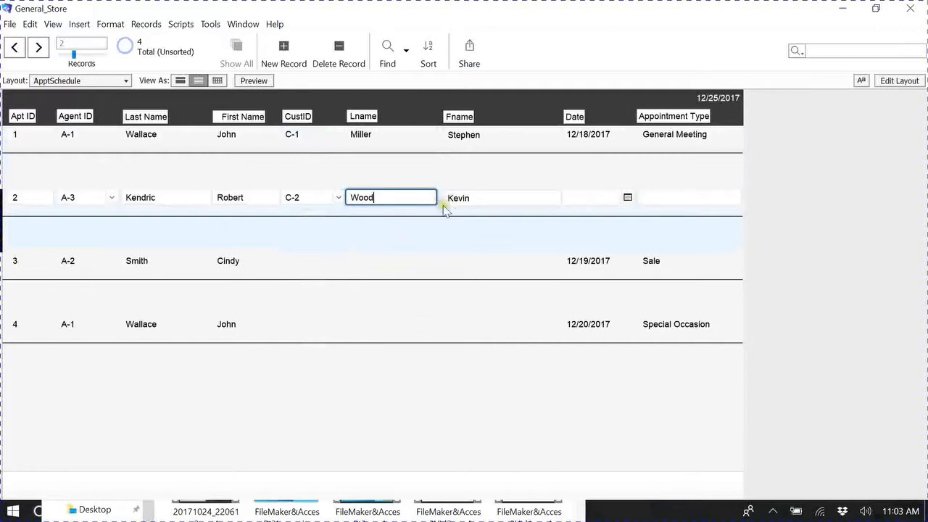
Choose the eleventh listed customer ID in the CustID field of appointment 3 and the seventh listed ID for appointment 4
click(323, 261)
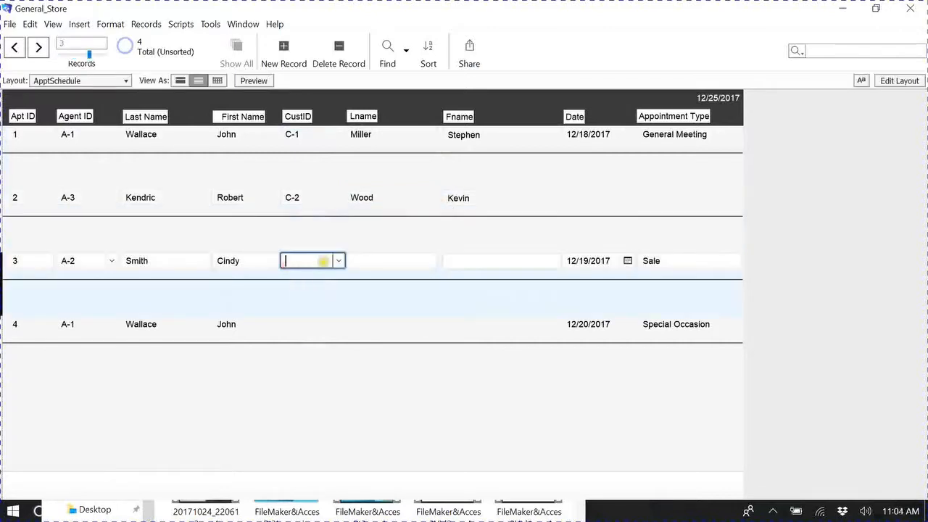
click(337, 262)
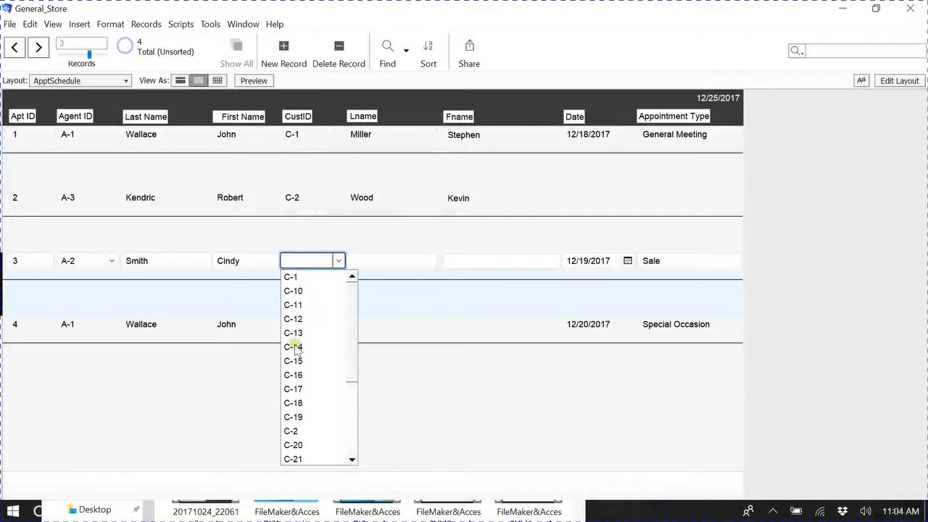
click(294, 418)
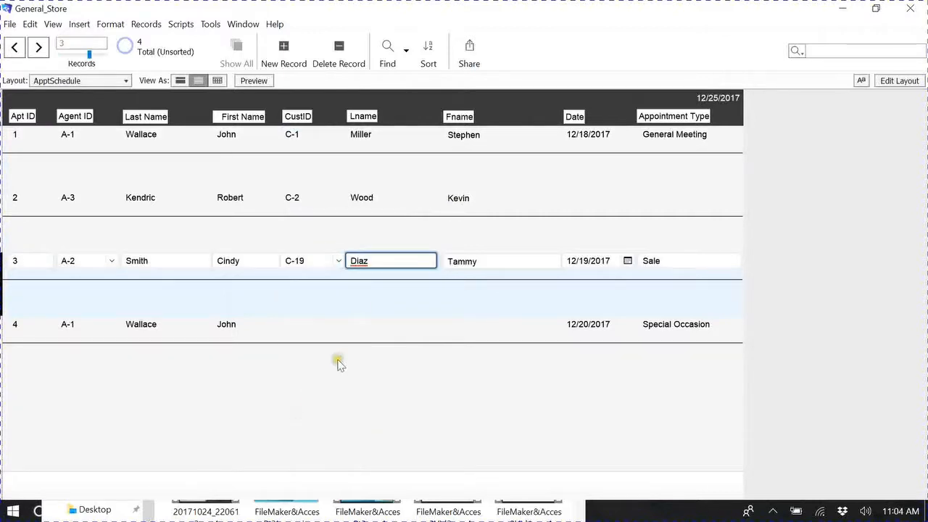
click(290, 327)
click(338, 324)
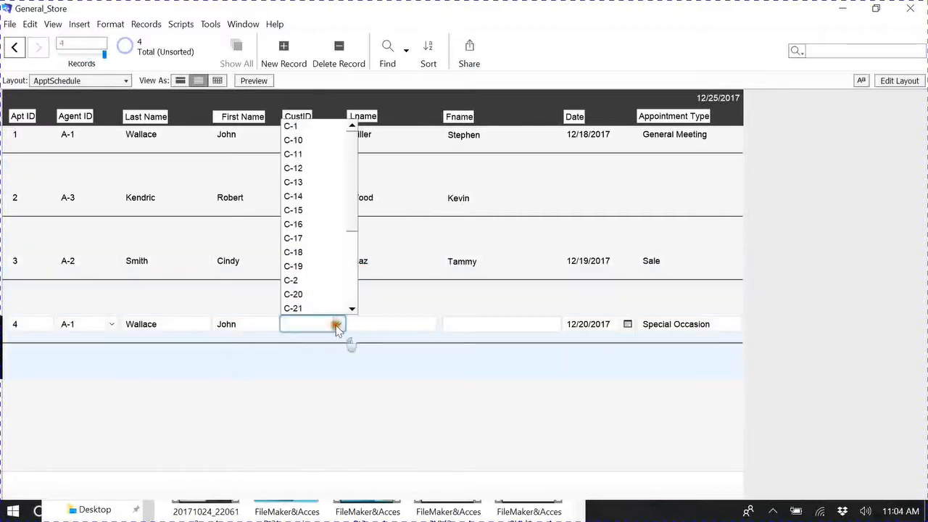
click(294, 210)
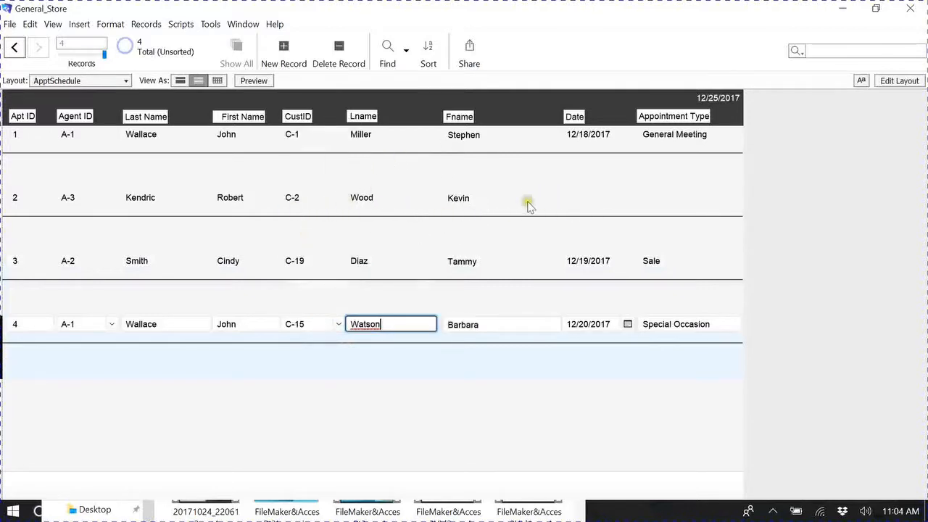
Clear the customer ID from the CustID field of appointment 2 and commit the record
click(569, 198)
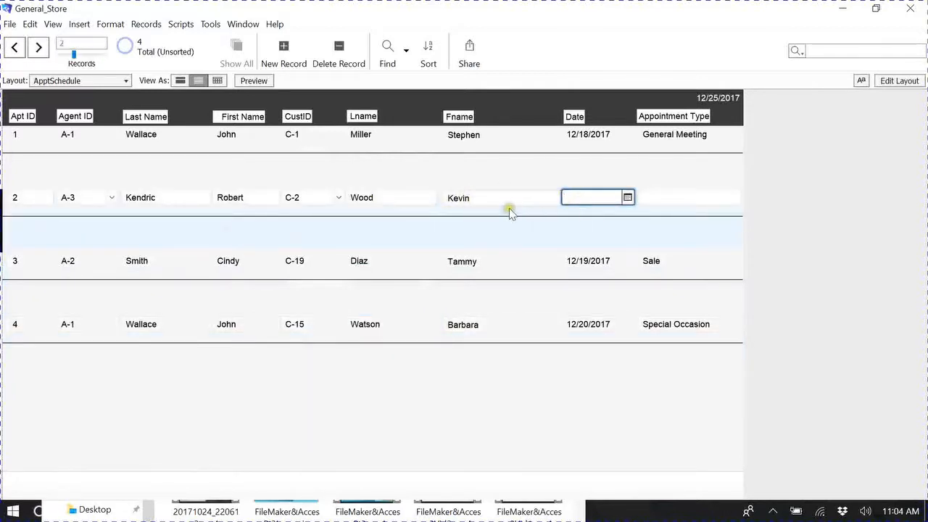
click(338, 198)
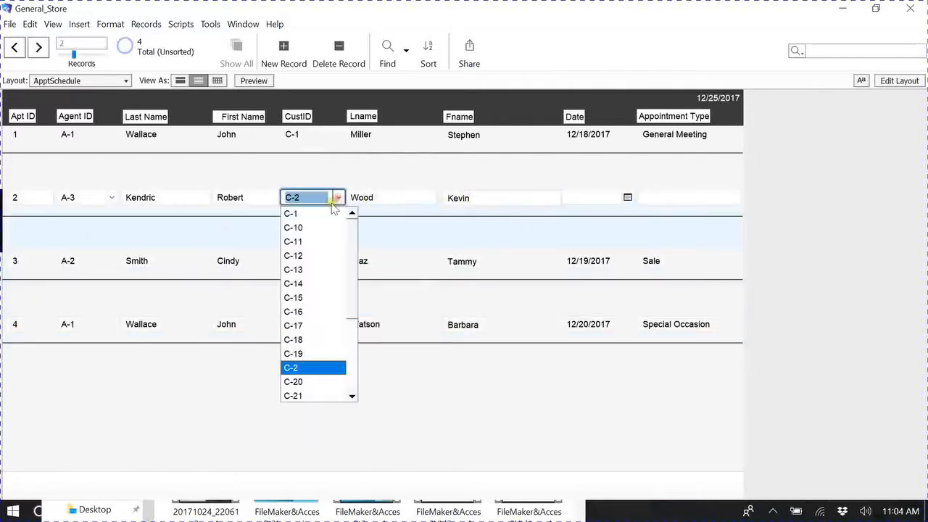
drag(354, 262, 352, 220)
click(314, 205)
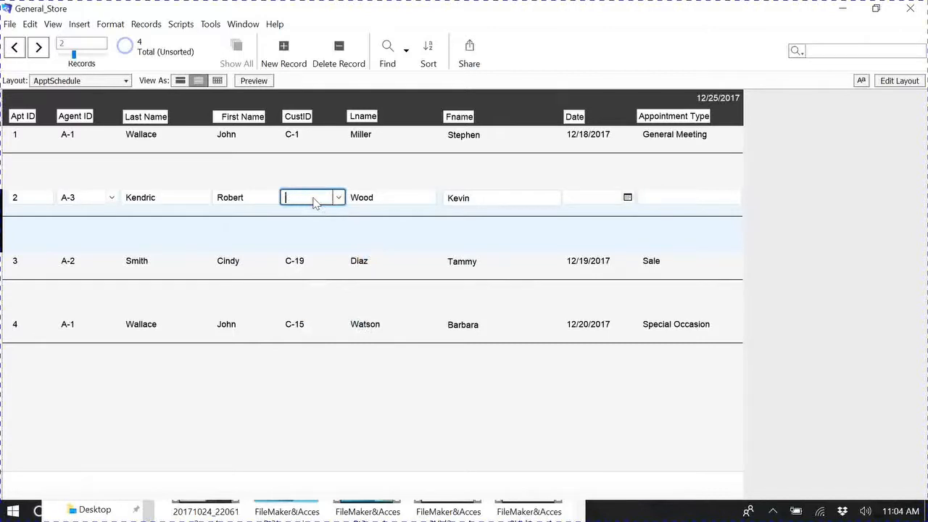
click(377, 177)
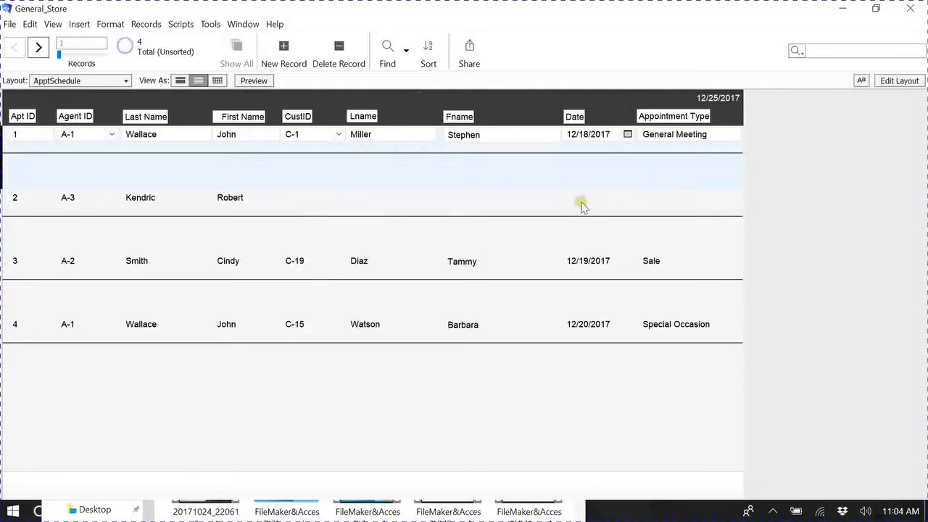
Find the appointments with an empty Date field using the = operator, and show all records again
click(388, 48)
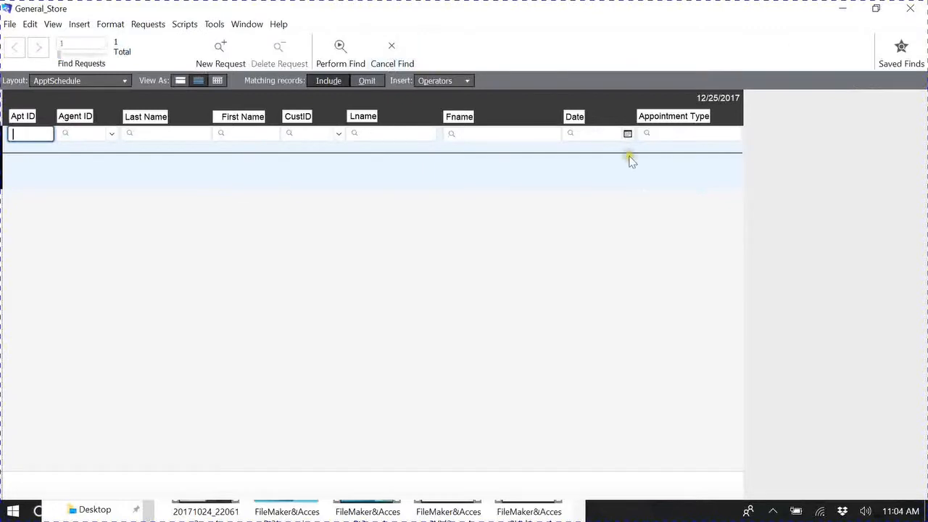
click(578, 138)
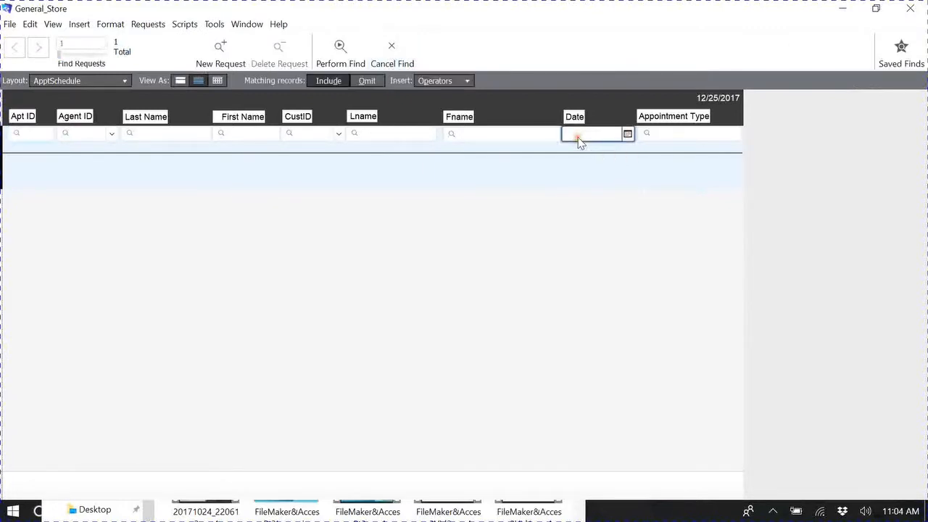
click(473, 81)
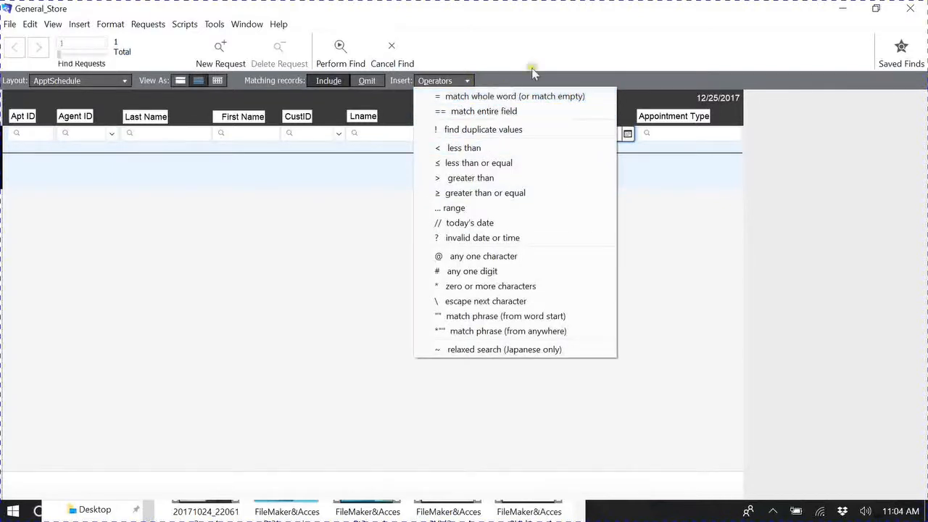
click(574, 51)
click(578, 129)
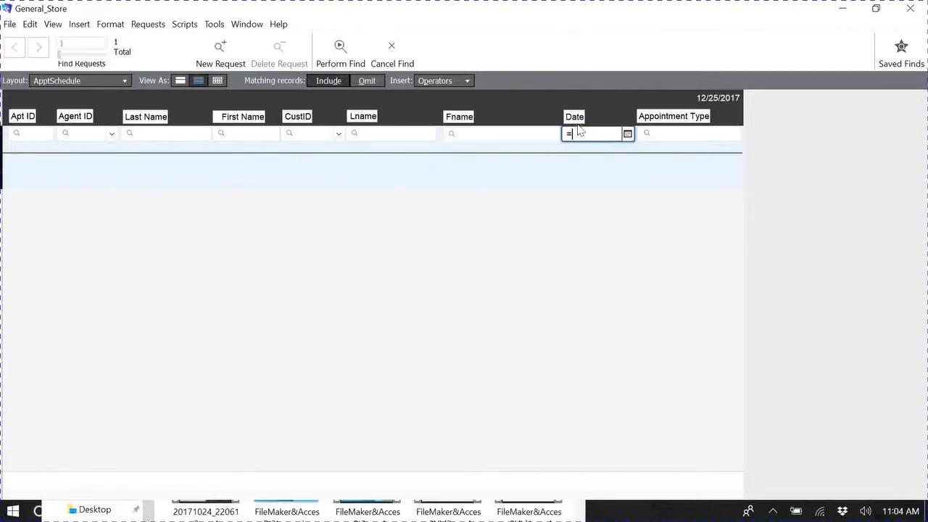
click(343, 51)
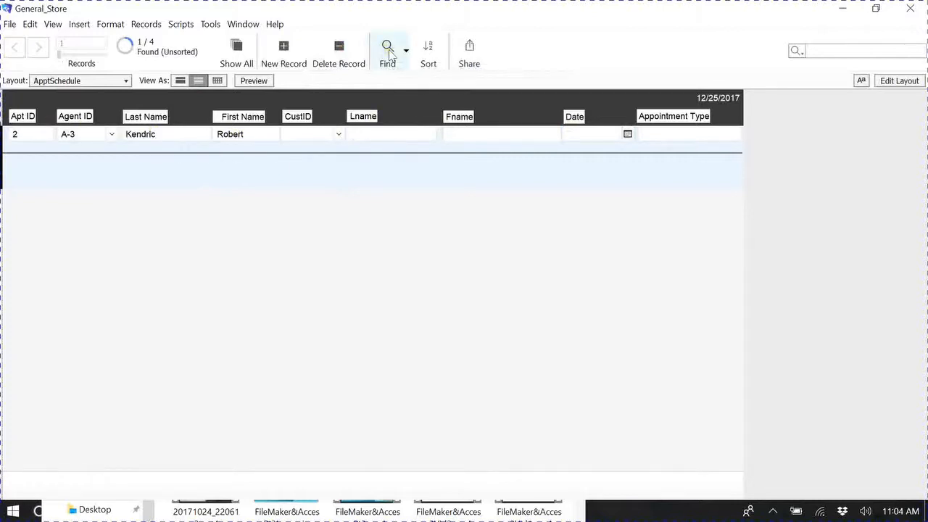
click(236, 46)
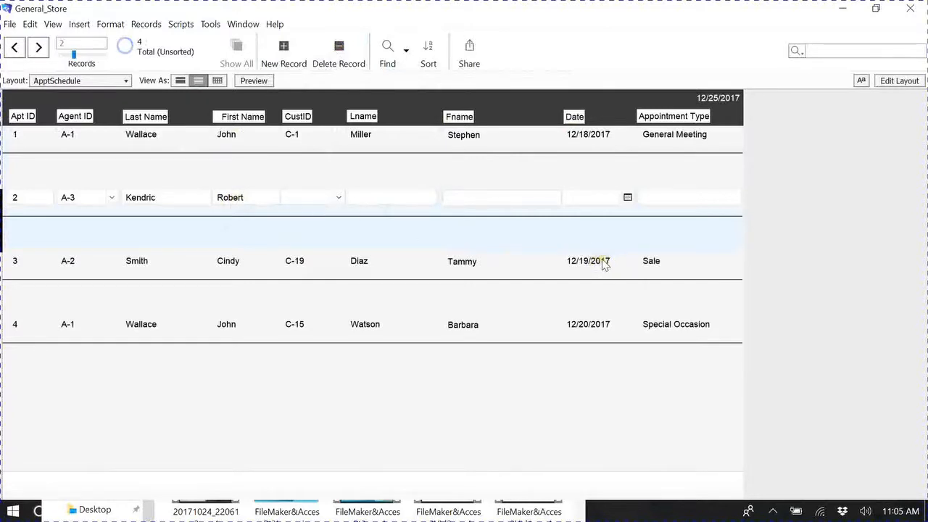
Choose the second customer ID in the CustID list for appointment 2 and check its Lname and Fname fields
click(322, 201)
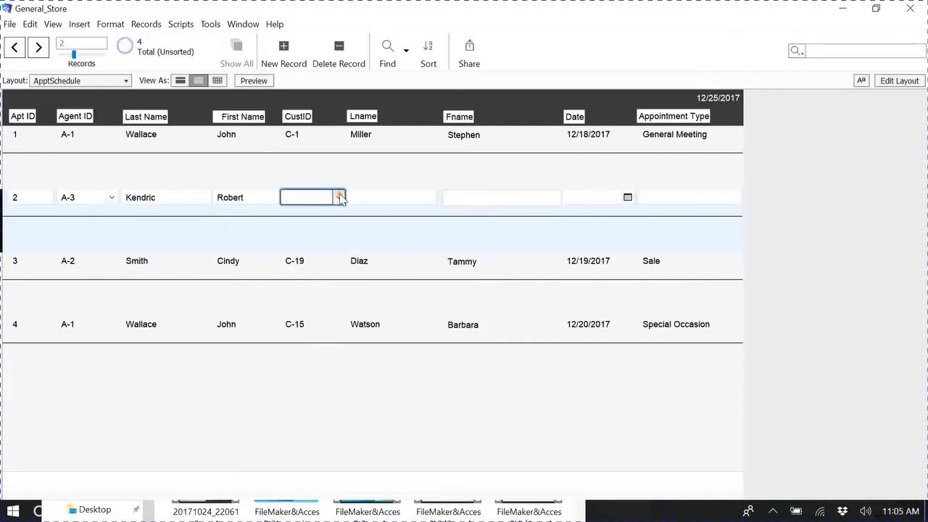
click(339, 197)
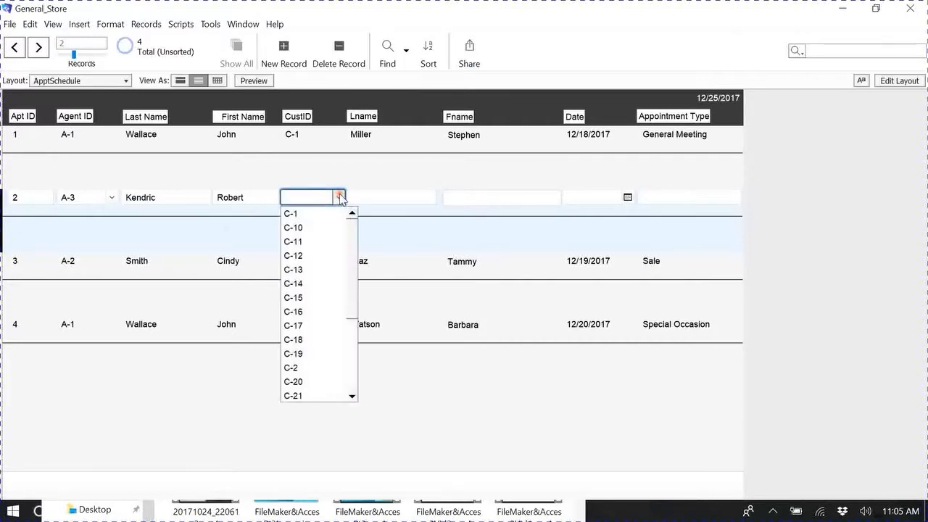
click(306, 227)
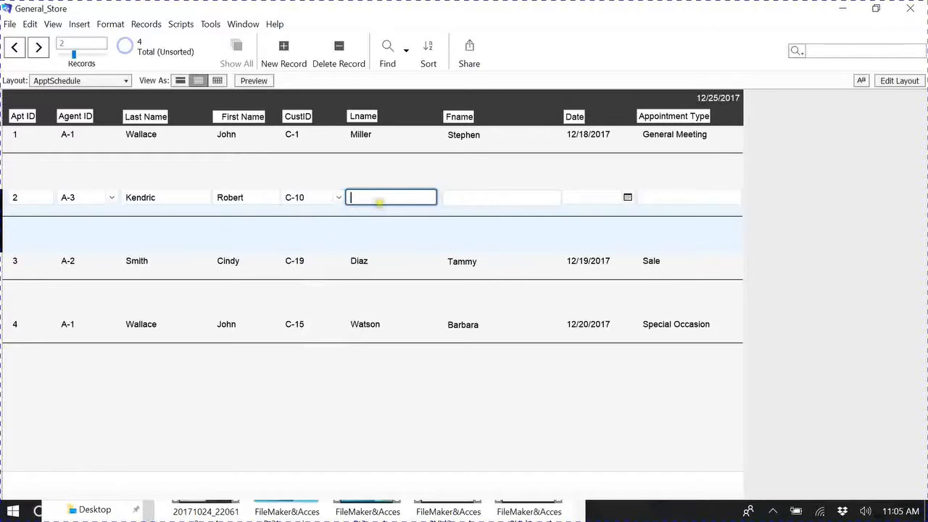
click(472, 202)
click(338, 198)
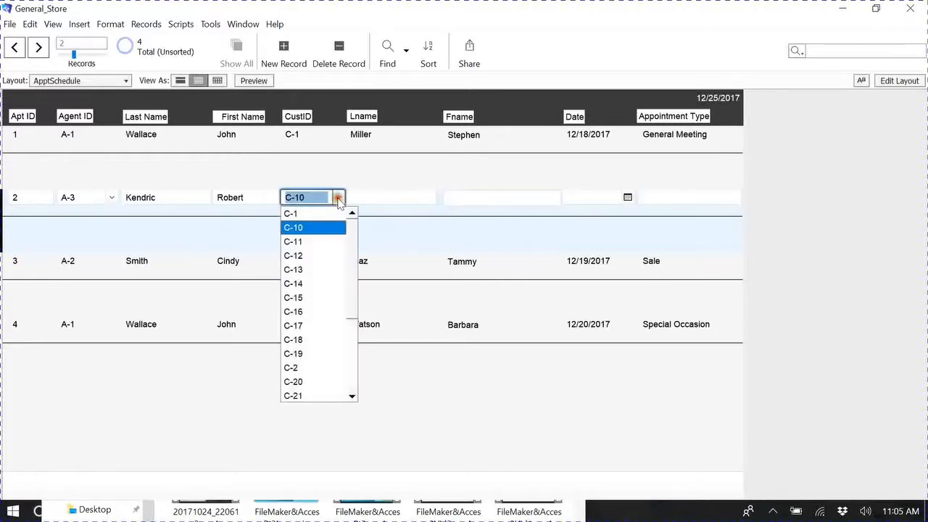
click(308, 228)
key(Tab)
Choose the third customer ID in the CustID list for appointment 2
click(310, 197)
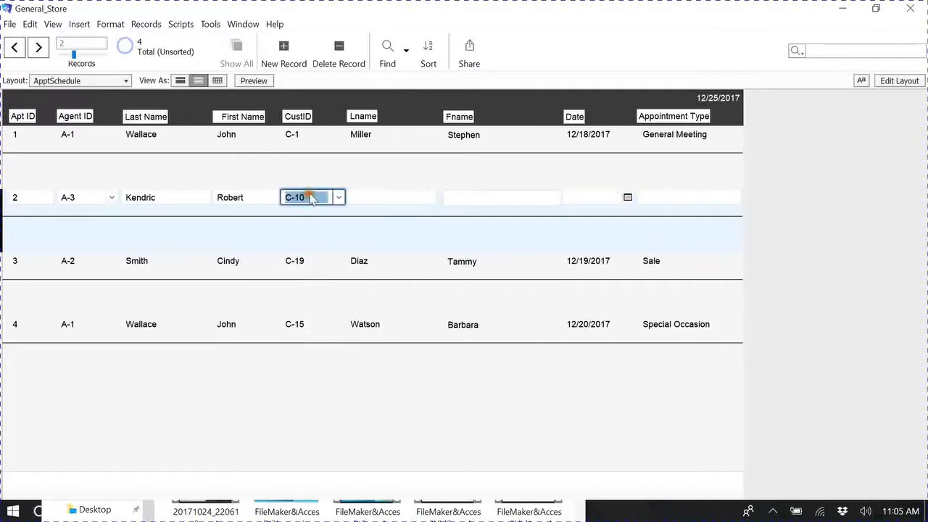
click(339, 200)
click(296, 240)
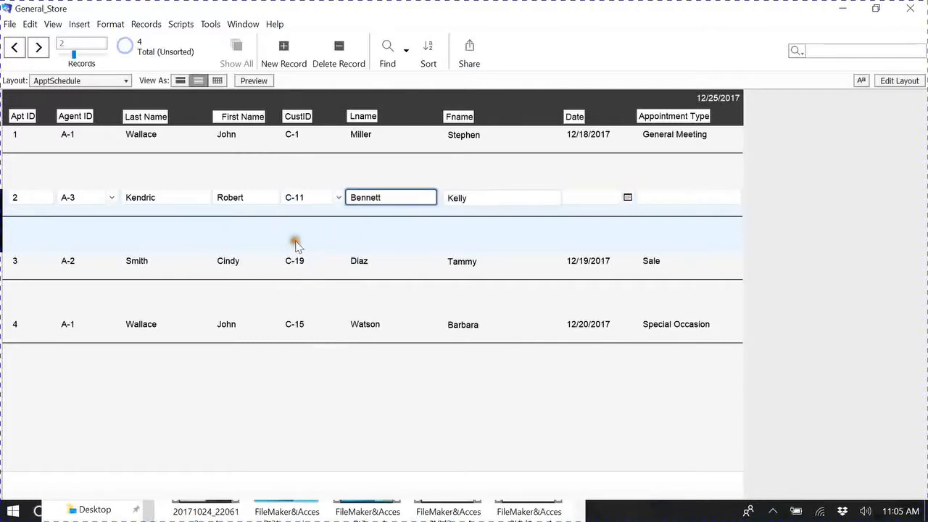
Set the date of appointment 2 to today, 12/26/2017, and its appointment type to General Meeting
click(584, 197)
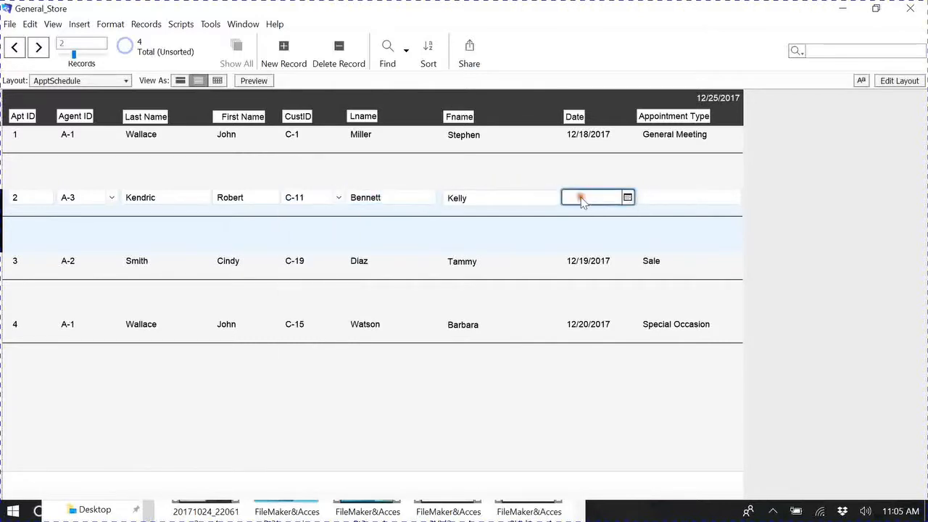
click(628, 198)
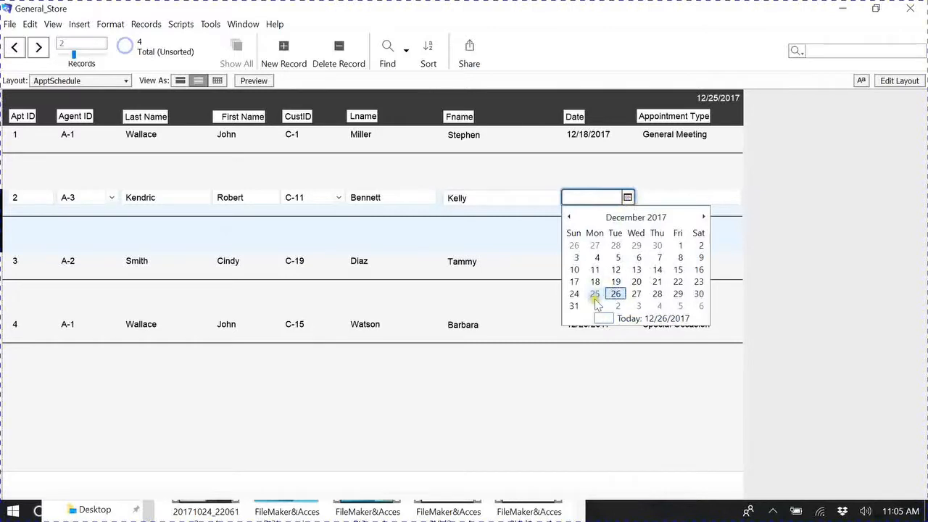
click(608, 319)
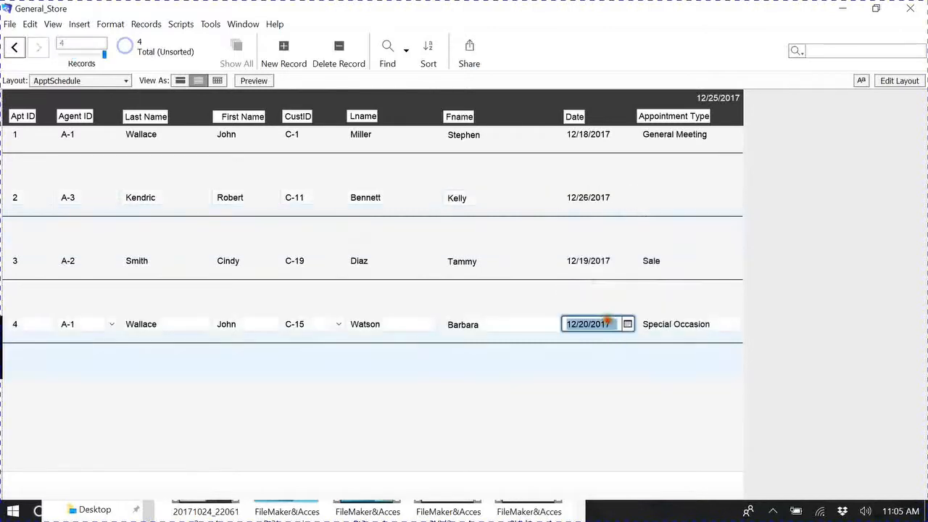
click(652, 198)
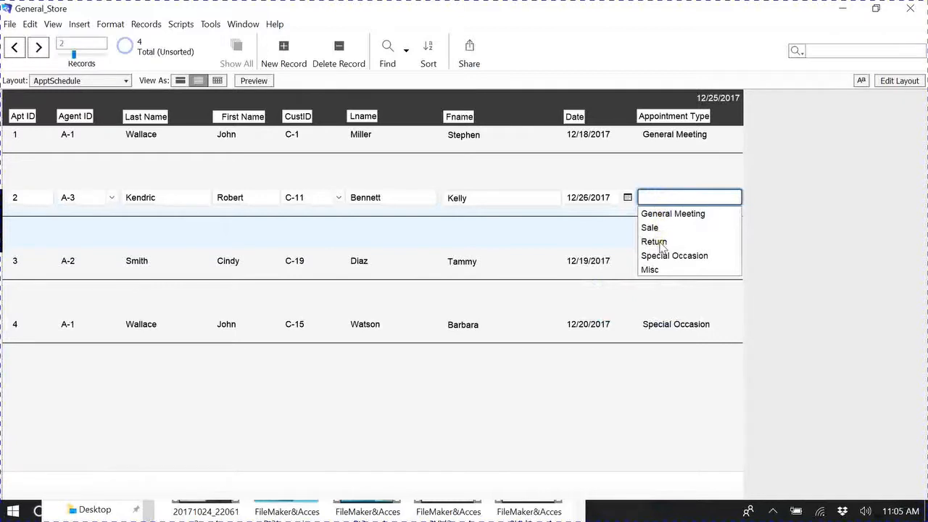
click(658, 215)
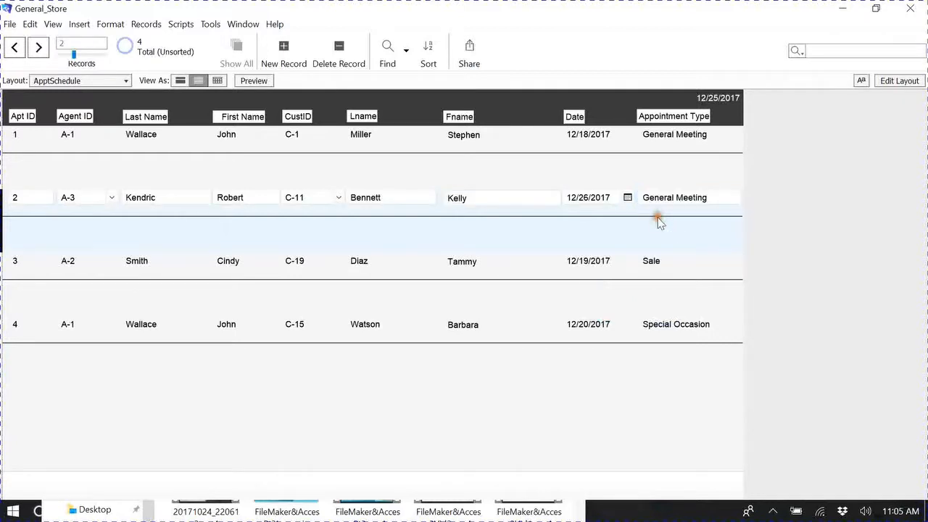
click(552, 161)
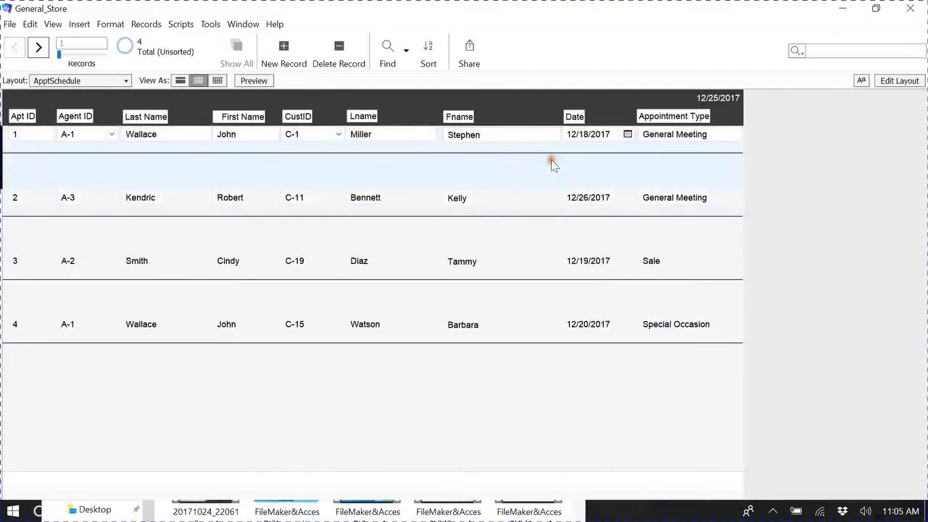
Search again for appointments whose Date field is empty with the = operator, and cancel the find
click(387, 47)
click(593, 137)
text(=)
click(601, 182)
click(355, 48)
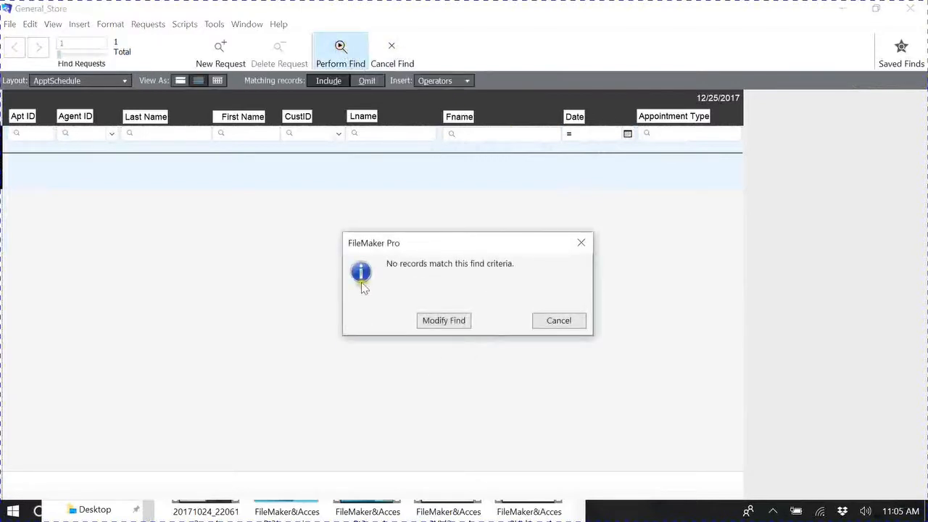
click(549, 323)
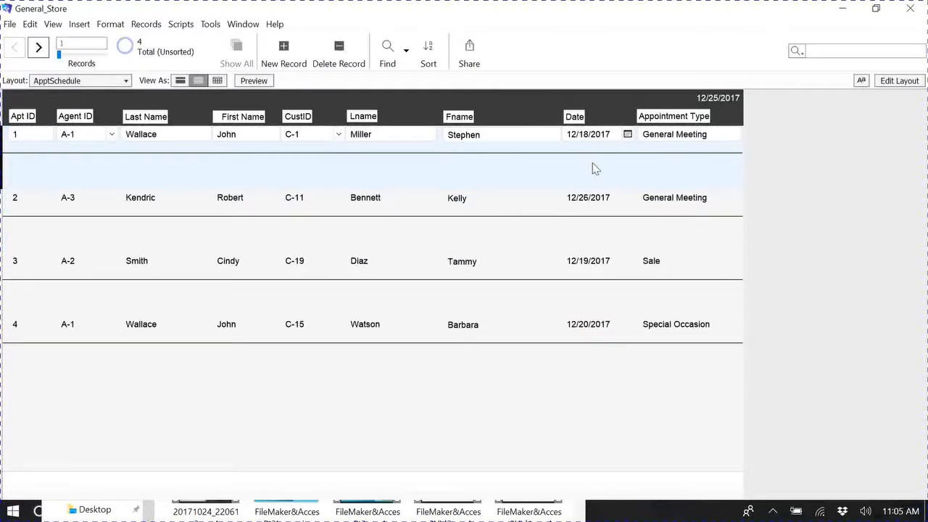
Review the customer IDs offered in the CustID list for appointment 1, leaving the customer unchanged
click(338, 135)
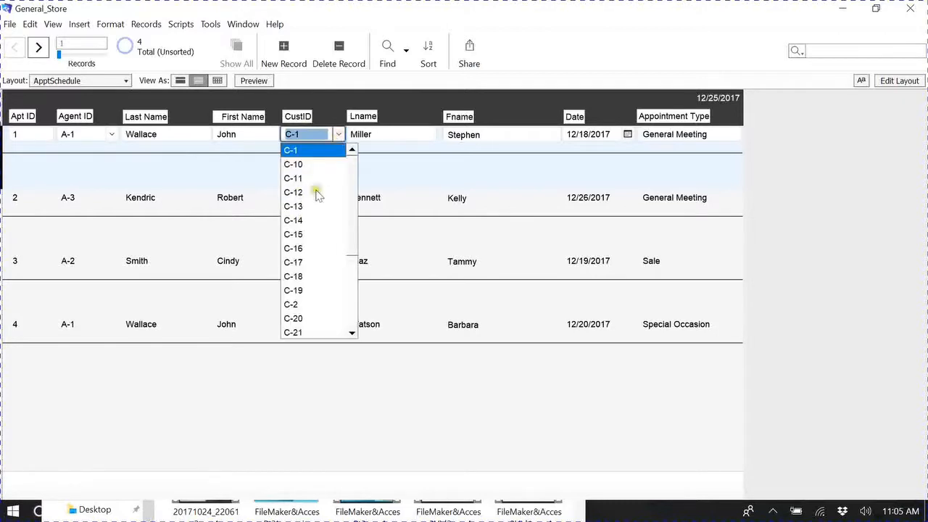
click(390, 175)
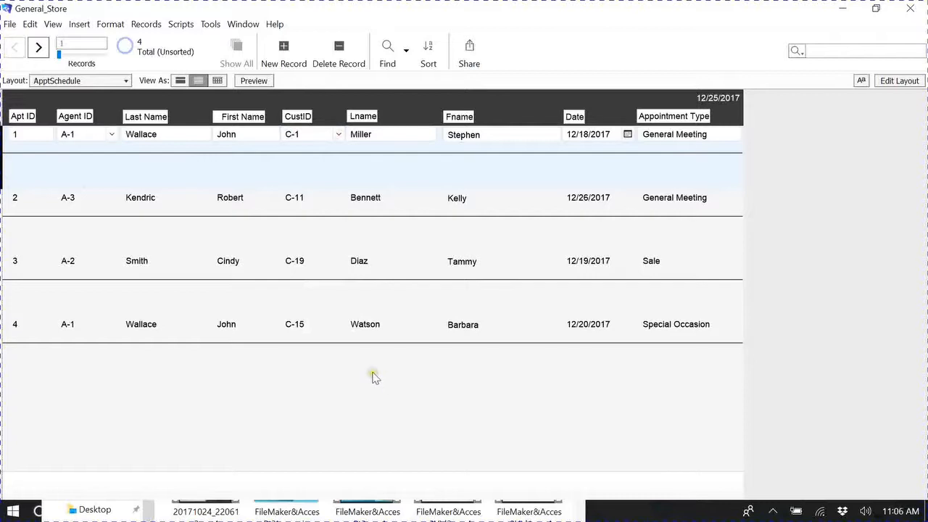
click(574, 396)
click(653, 512)
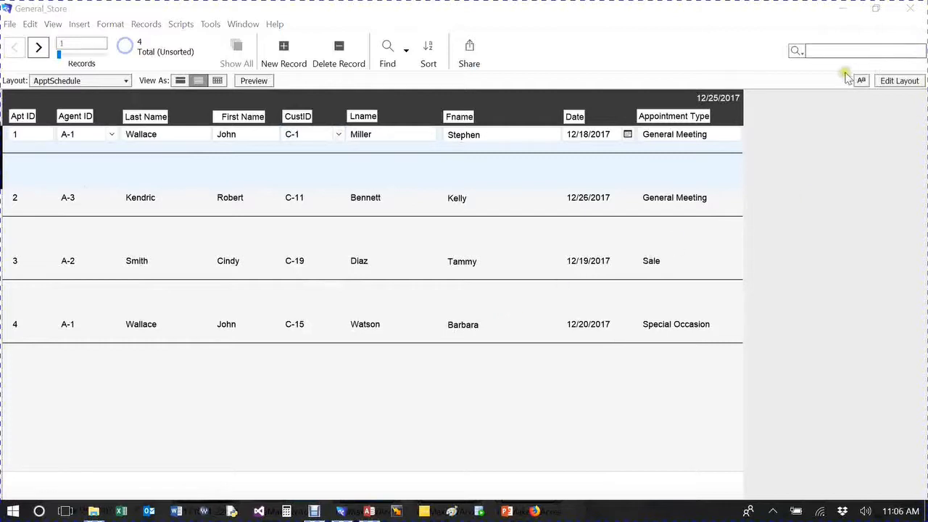
click(907, 8)
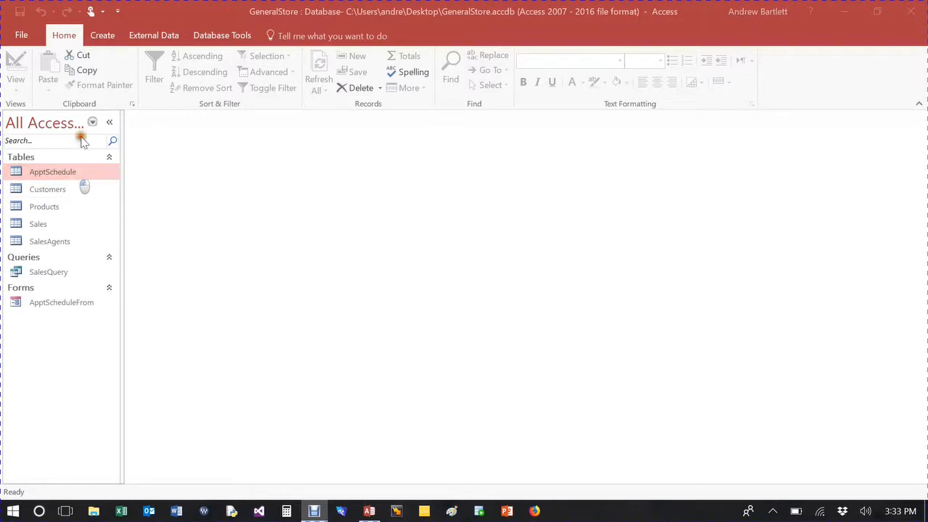
In Access, view the GeneralStore database's table relationships, shift the ApptSchedule table slightly, and close the diagram without saving the layout
click(206, 39)
click(207, 40)
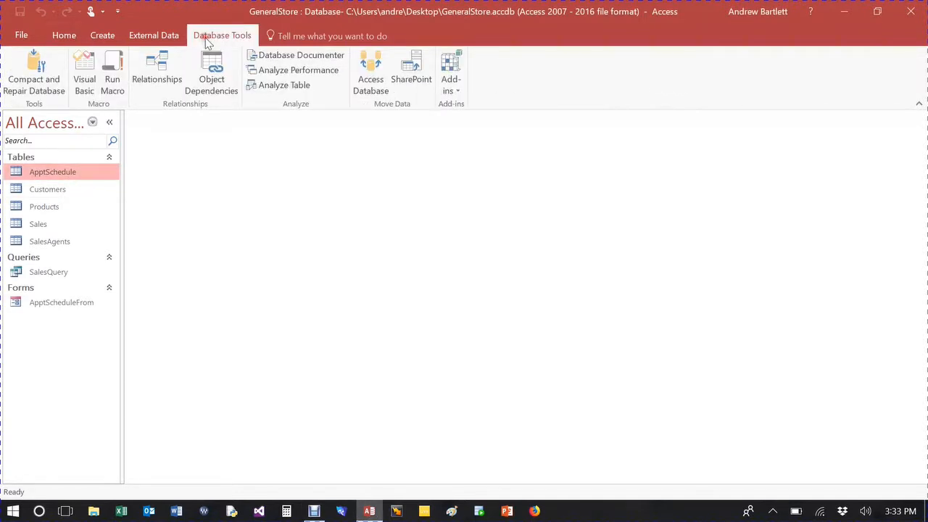
click(167, 64)
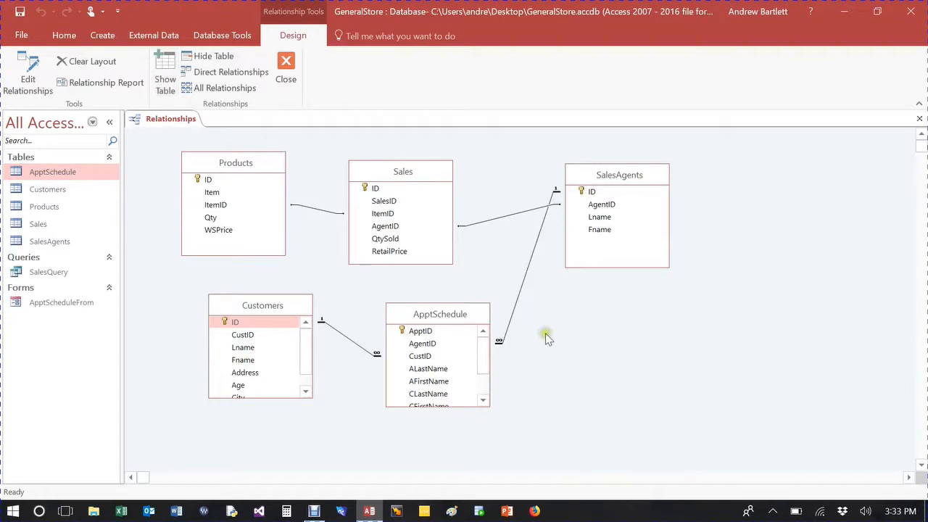
click(461, 313)
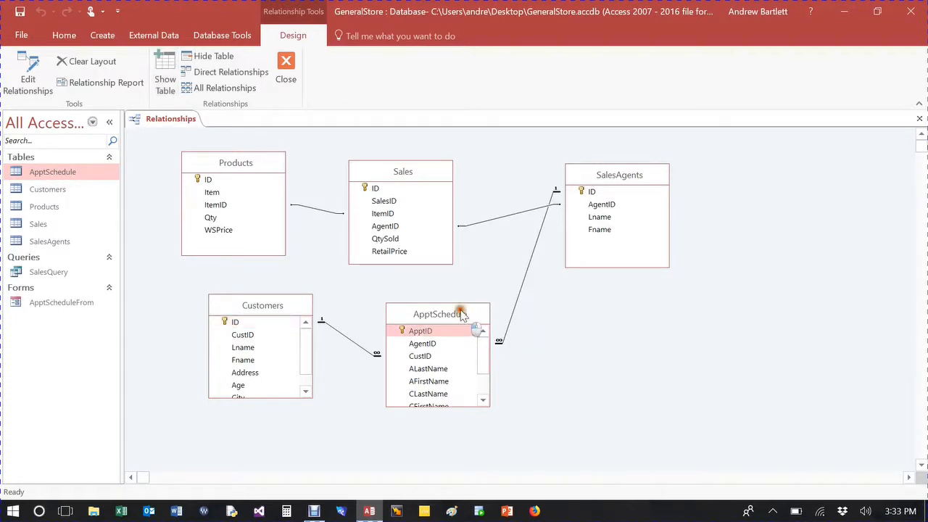
mouse_move(461, 313)
mouse_down()
mouse_move(447, 305)
mouse_move(457, 301)
mouse_up()
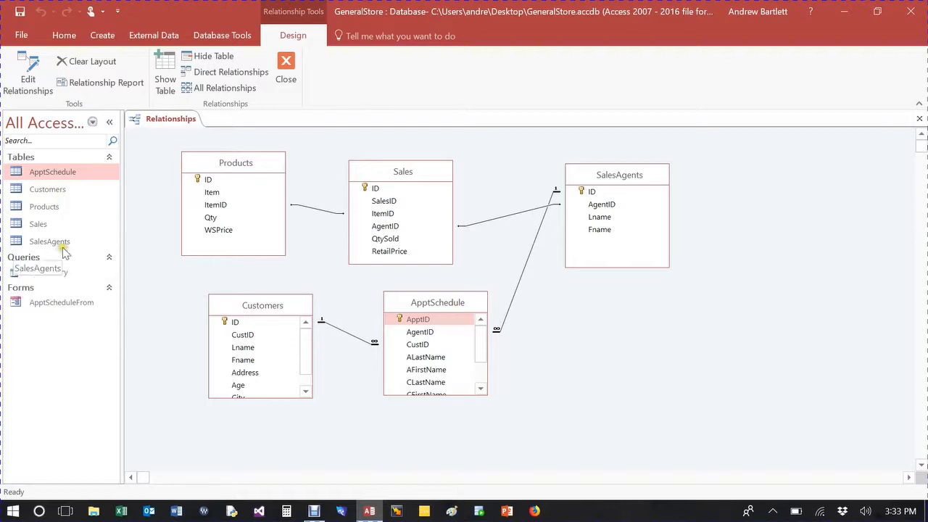
click(296, 72)
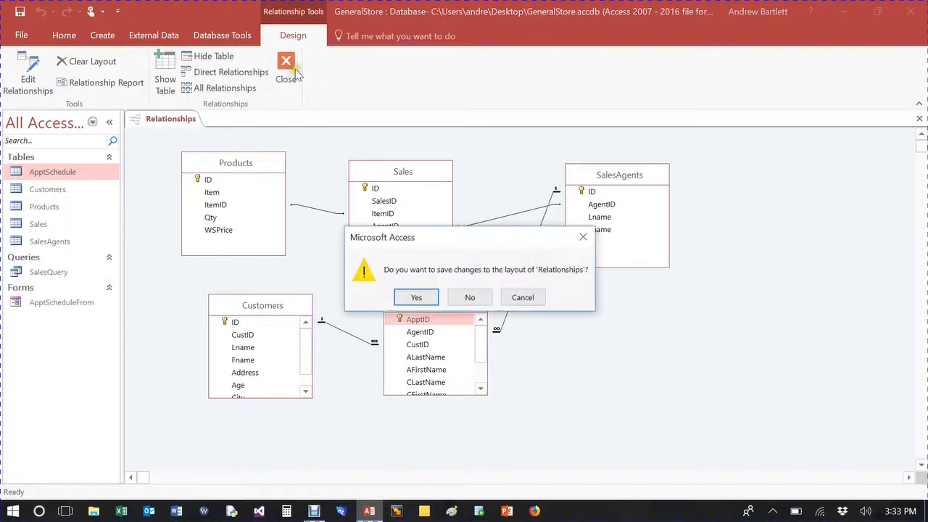
click(470, 299)
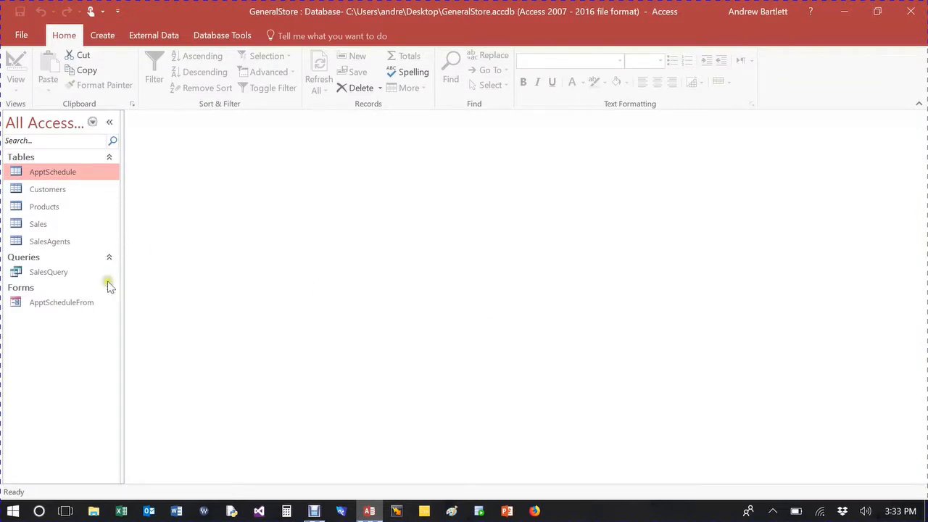
Open the ApptSchedule table and remove Sale from the first record's ApptTypeList, keeping only GeneralMeeting
double_click(70, 174)
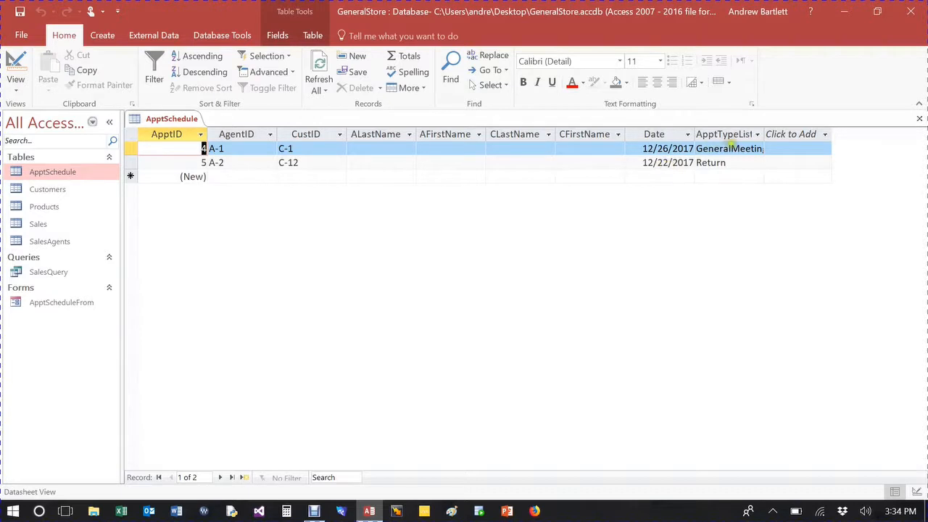
click(734, 147)
click(757, 150)
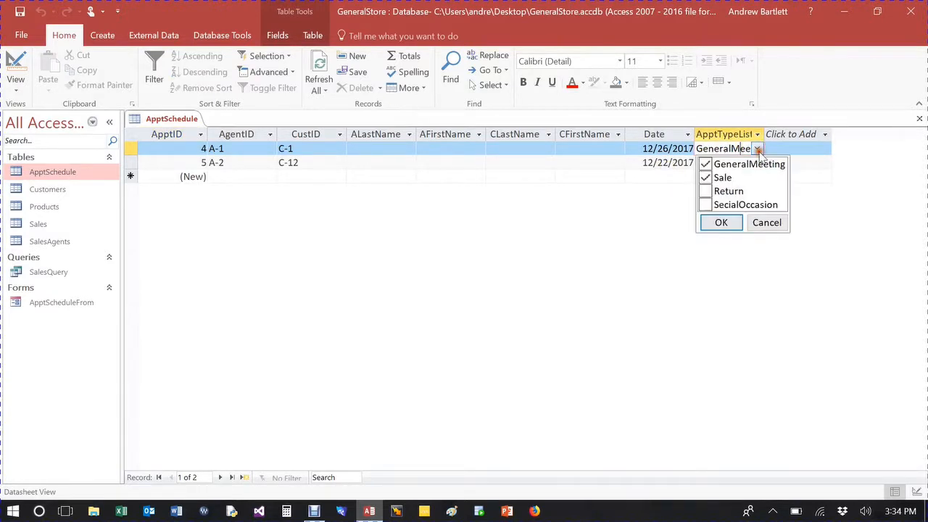
click(707, 179)
click(721, 223)
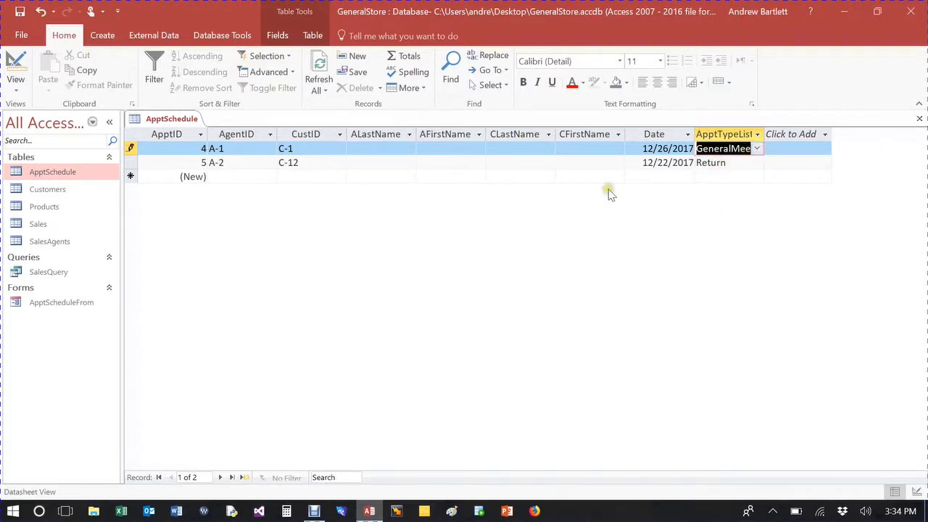
Show the ApptSchedule table in Design View
click(15, 66)
click(16, 66)
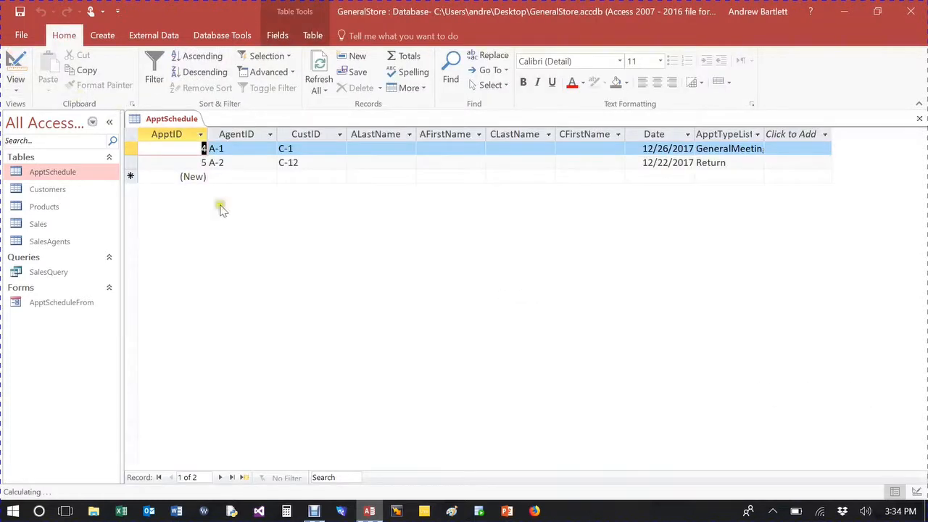
click(15, 66)
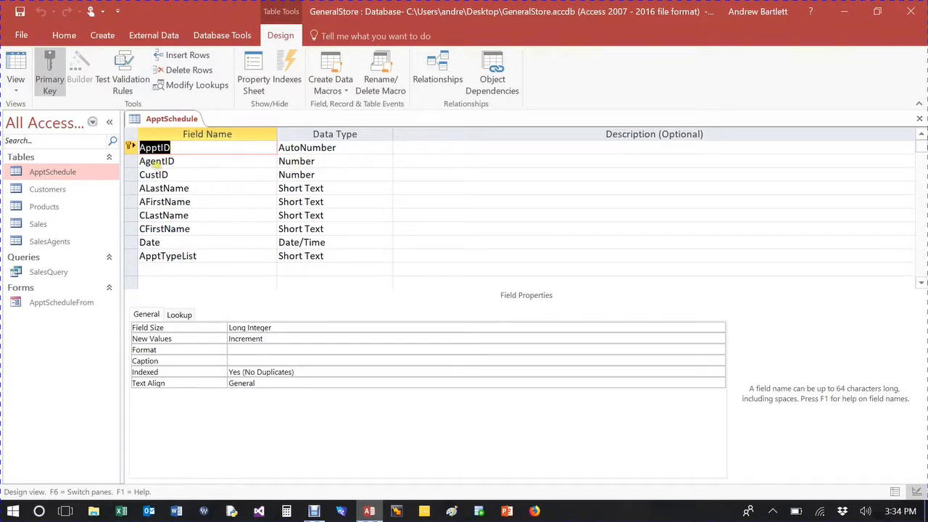
Open the Customers and SalesAgents tables to check their ID fields, and return to the ApptSchedule design
double_click(44, 189)
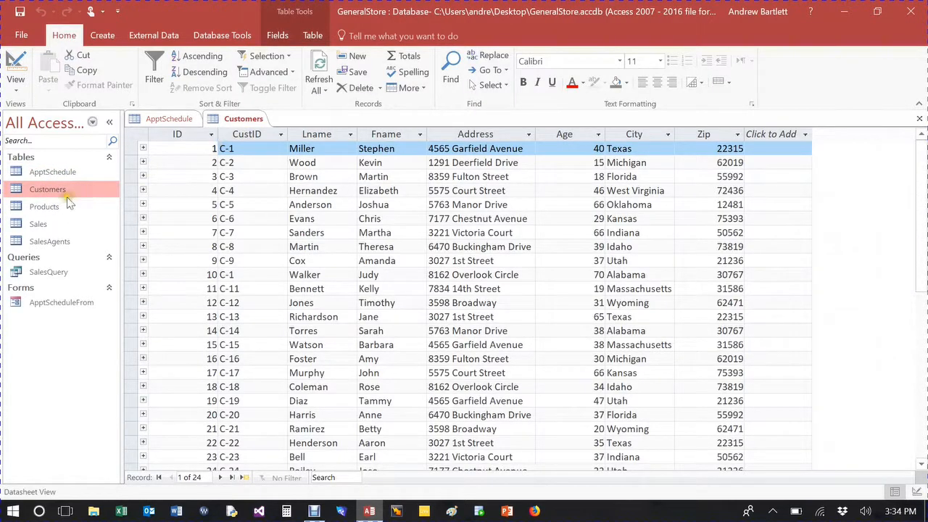
click(47, 243)
double_click(48, 243)
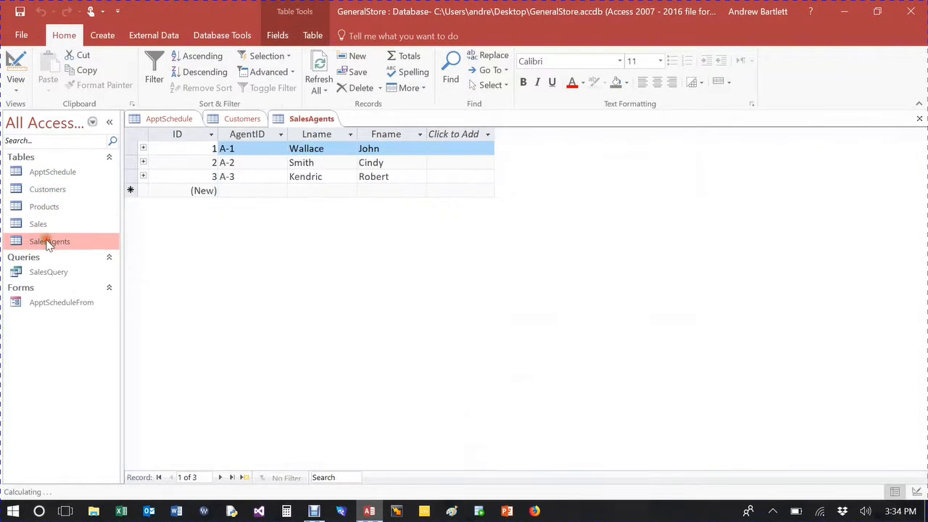
click(237, 119)
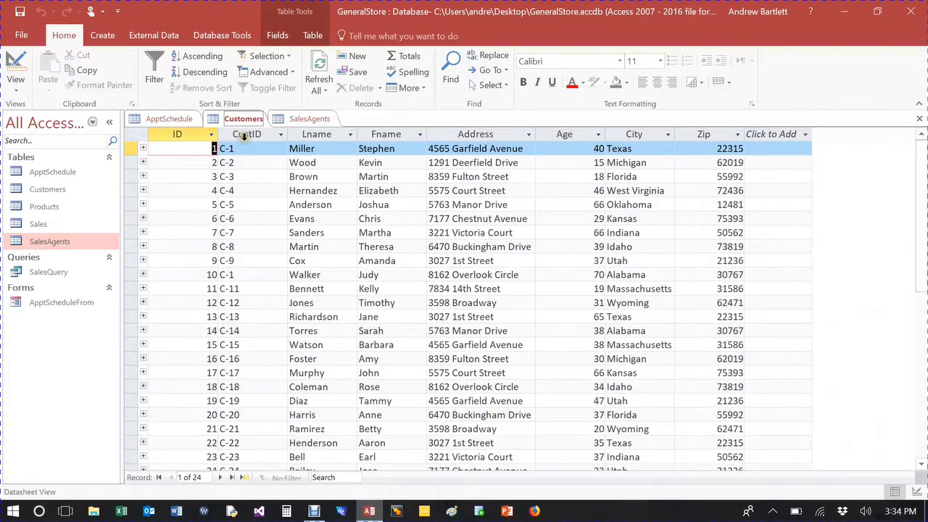
click(175, 120)
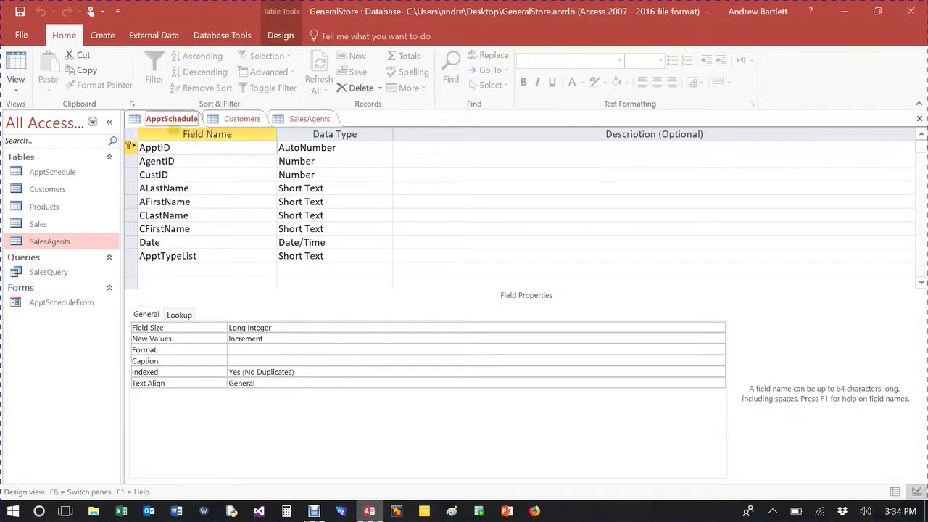
Enlarge the Customers and ApptSchedule tables in the relationships diagram to show all their fields, and save the layout on closing
click(221, 35)
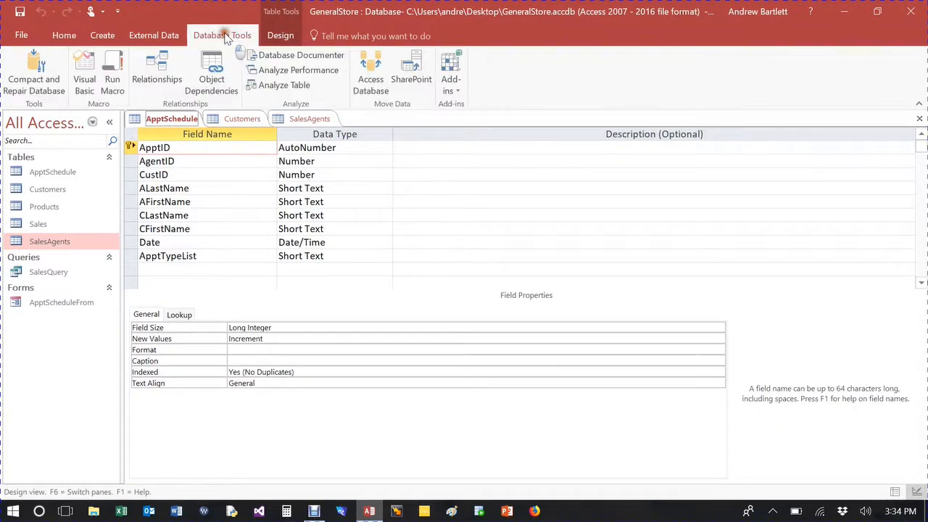
click(159, 73)
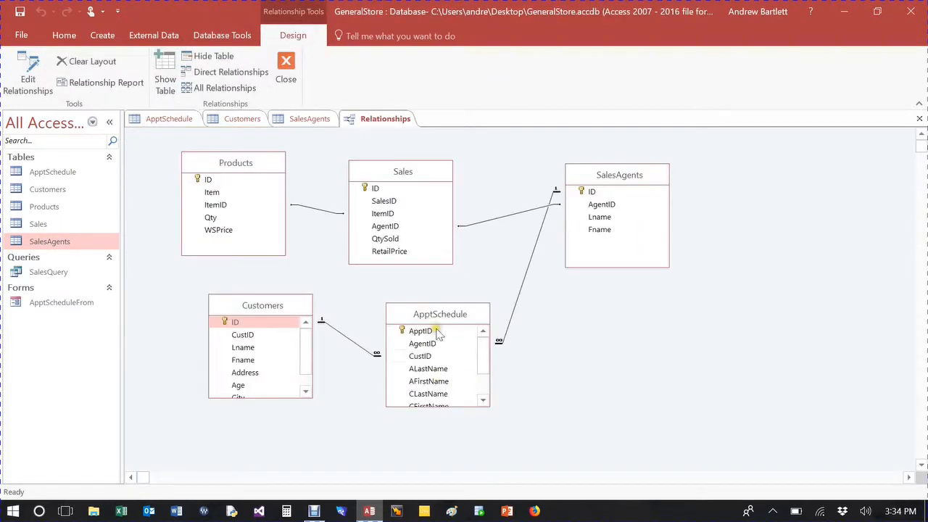
click(283, 415)
drag(280, 398, 282, 422)
drag(444, 406, 474, 447)
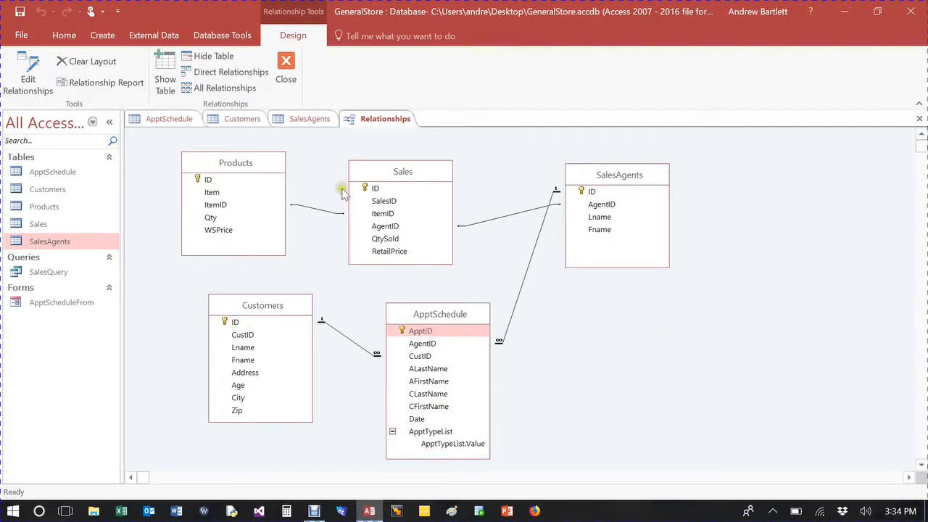
click(286, 64)
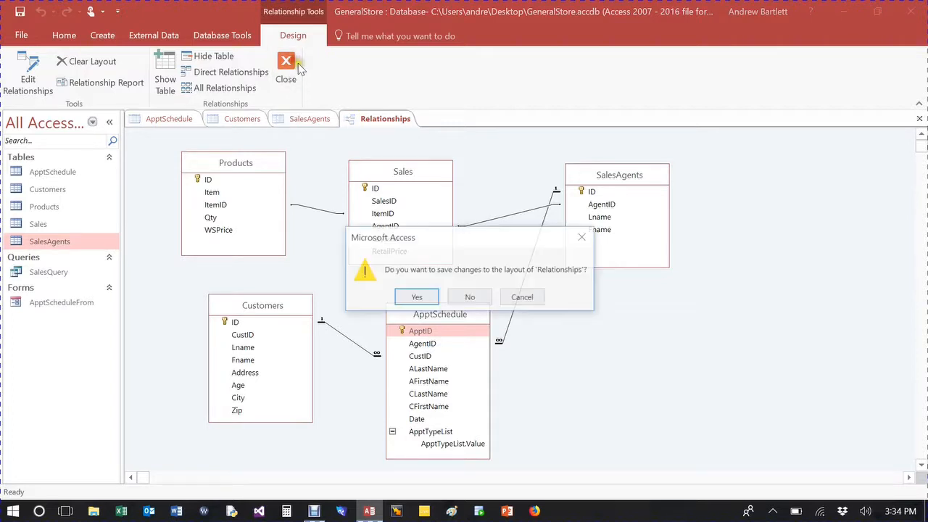
click(415, 296)
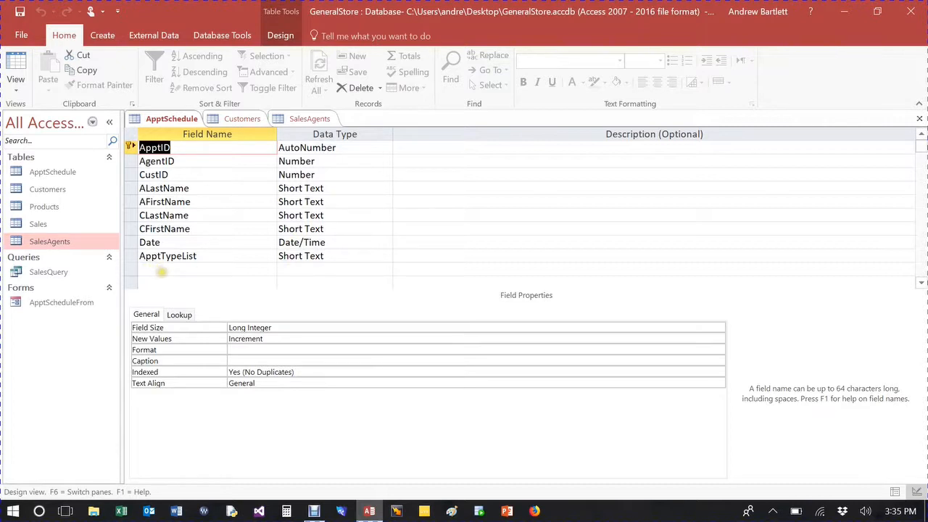
Rename the Date field of ApptSchedule to ApptDate and add a field named ExampleLst below ApptTypeList
click(194, 242)
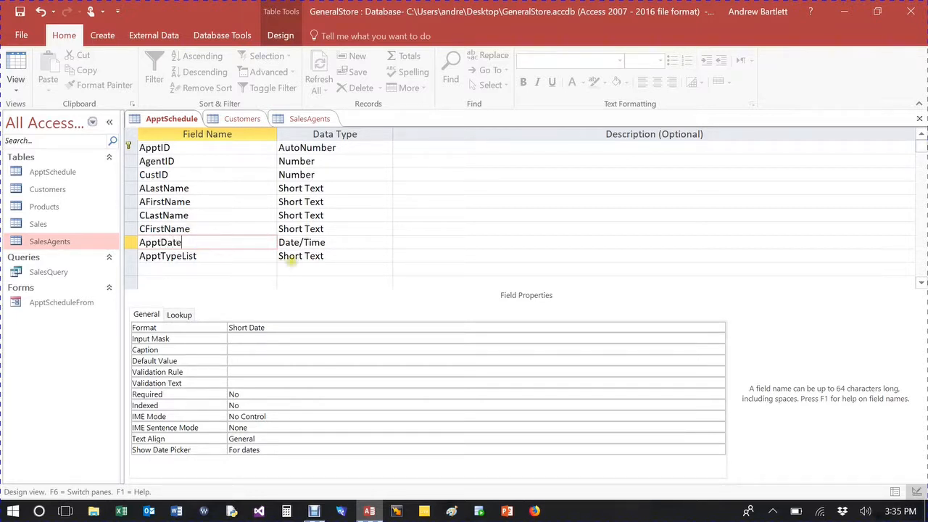
click(305, 256)
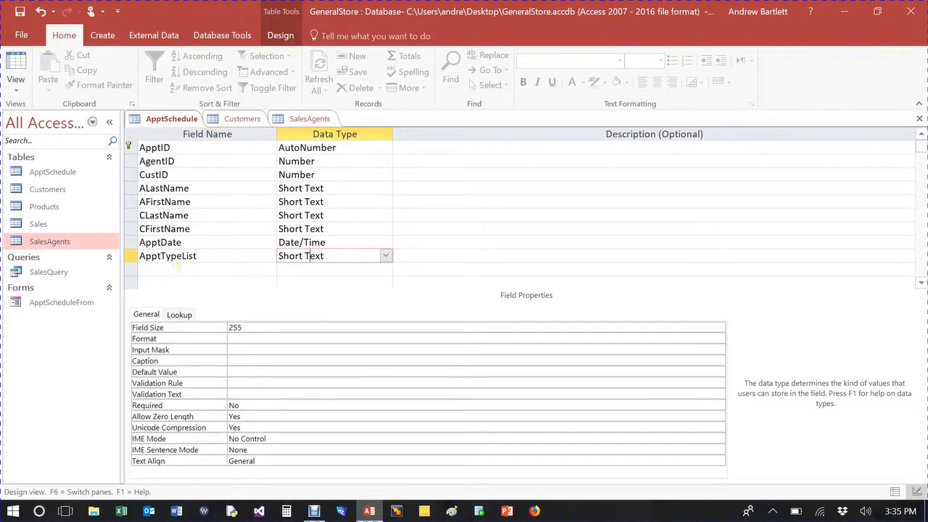
click(177, 268)
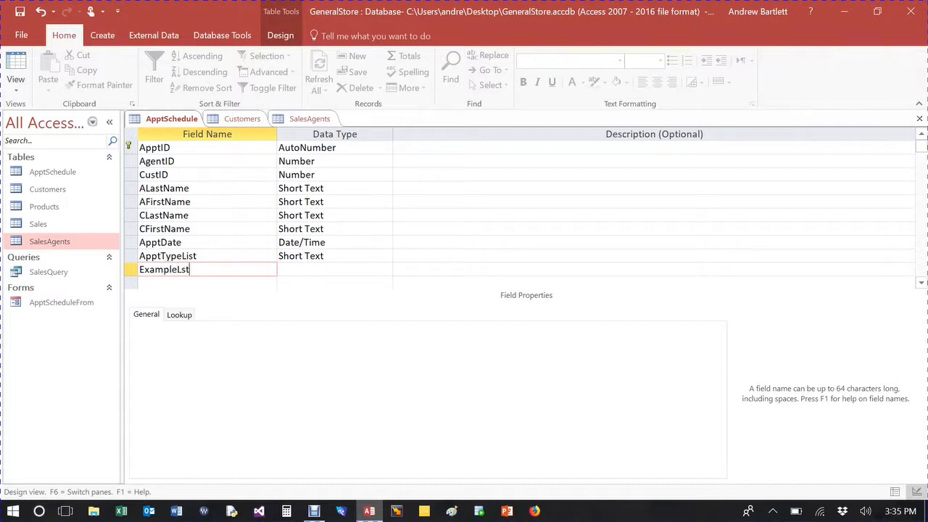
Start the Lookup Wizard as the data type of ExampleLst and choose to type in the list values
click(299, 268)
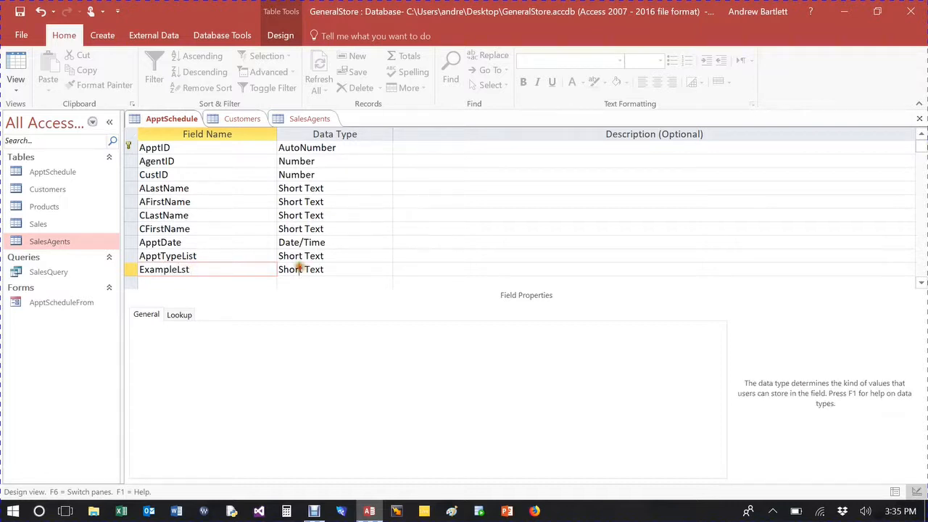
click(385, 269)
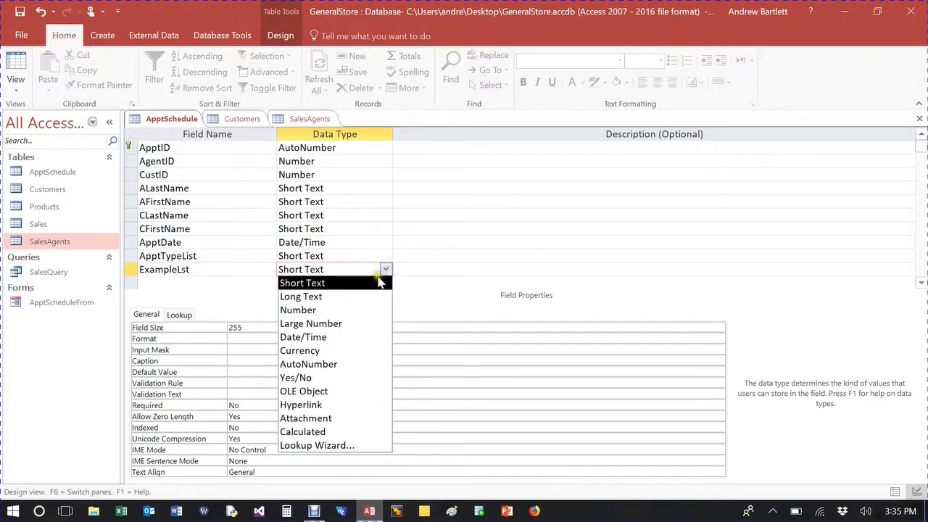
click(334, 446)
click(395, 187)
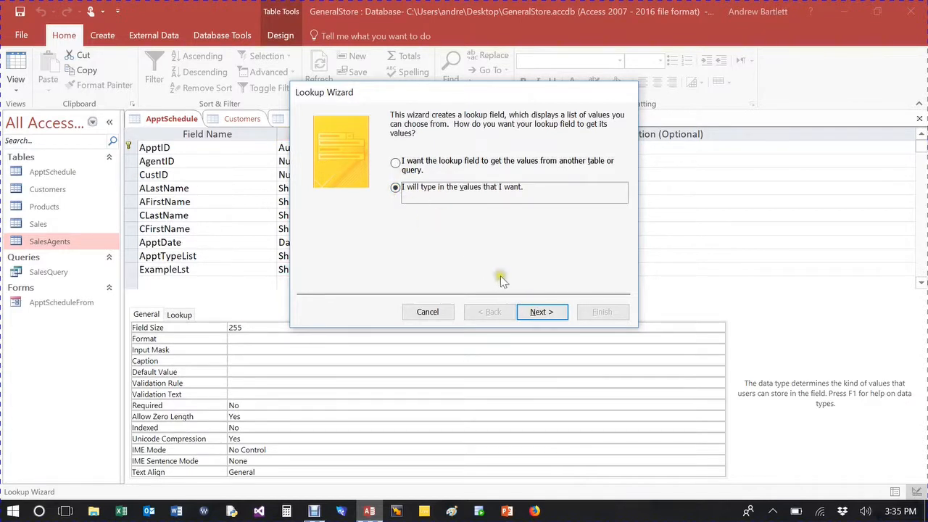
click(553, 313)
Enter Exp1, Exp2 and Exp3 as the lookup values in the single-column list
click(330, 199)
text(Exp)
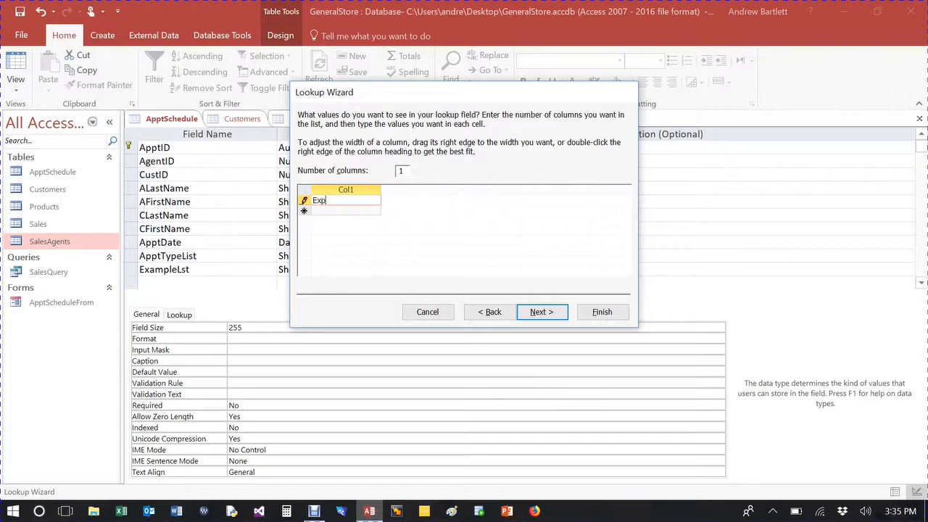
key(Return)
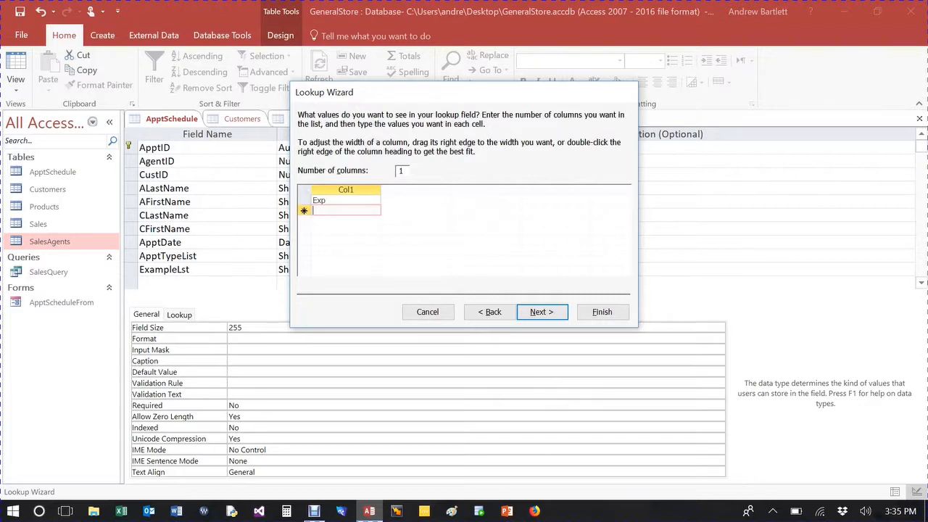
click(331, 197)
text(1)
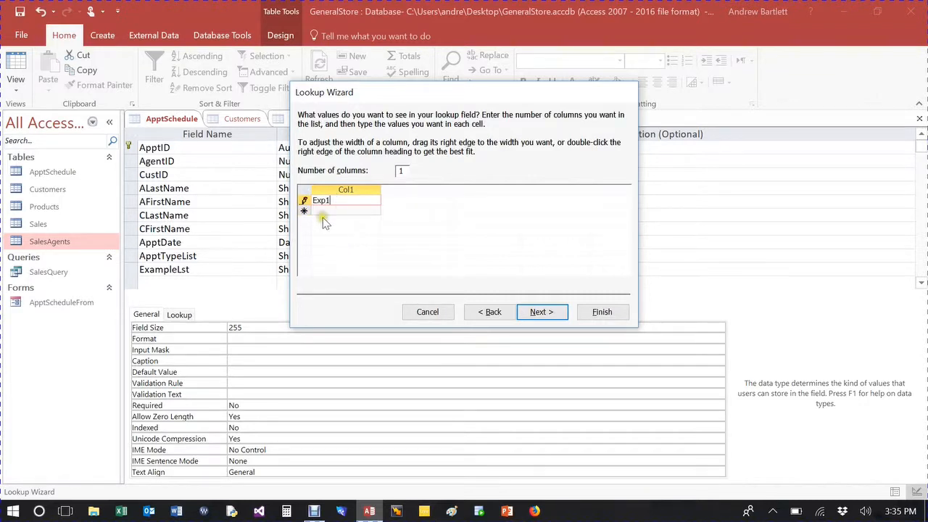
click(322, 210)
text(Exp2)
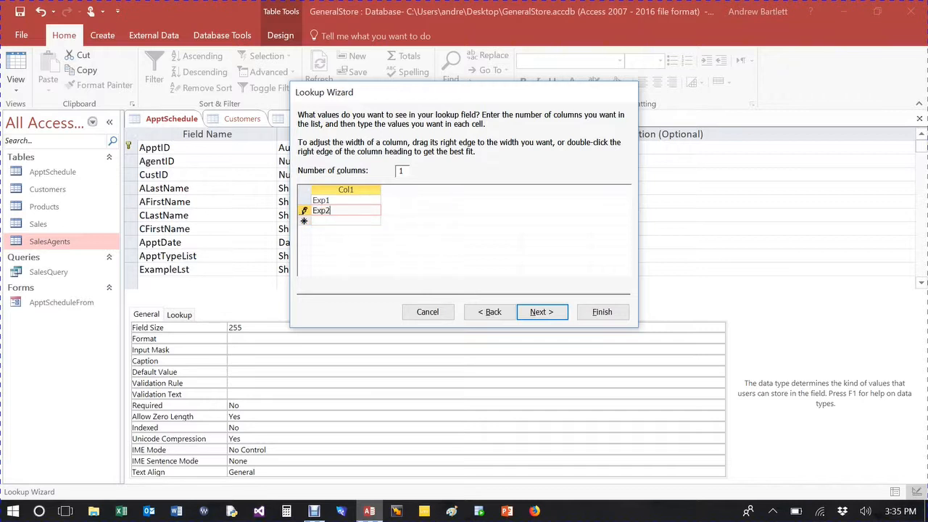
click(323, 221)
text(Exp3)
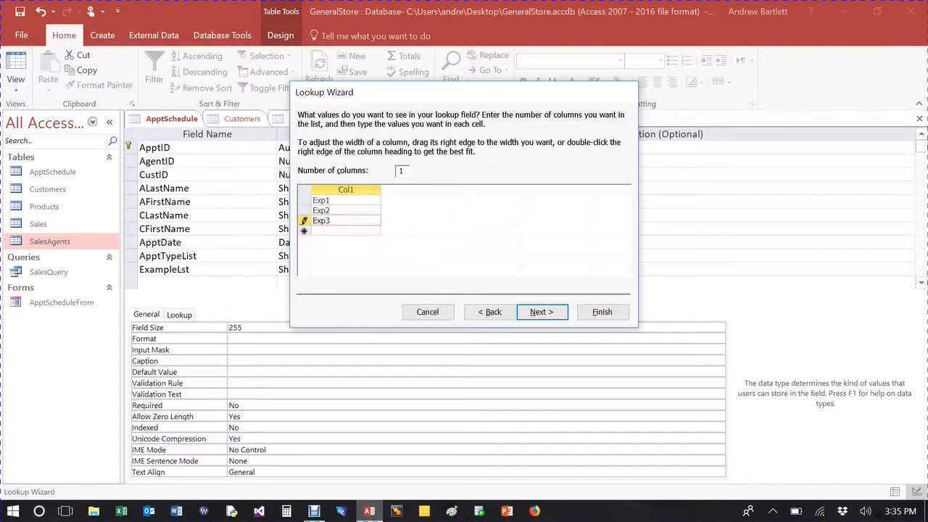
Allow multiple values for the ExampleLst lookup field, finish the Lookup Wizard and save the ApptSchedule table
click(542, 313)
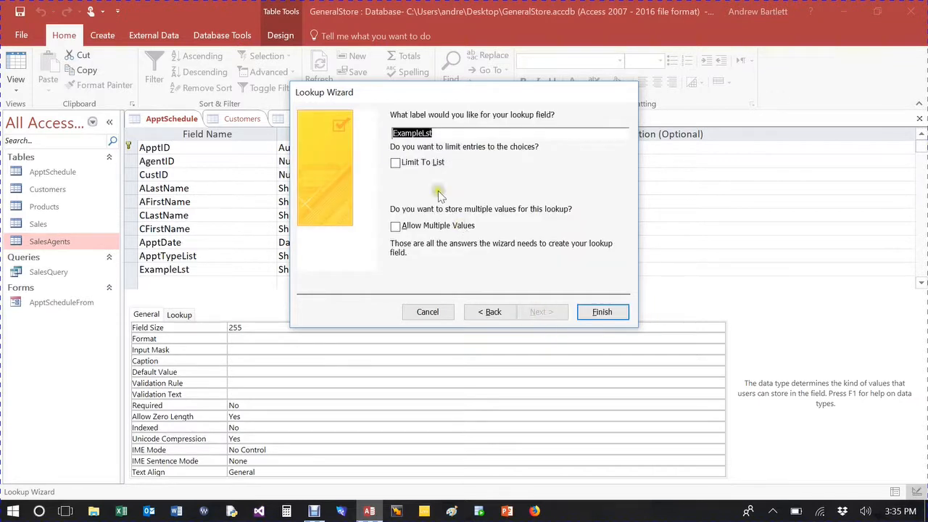
click(396, 227)
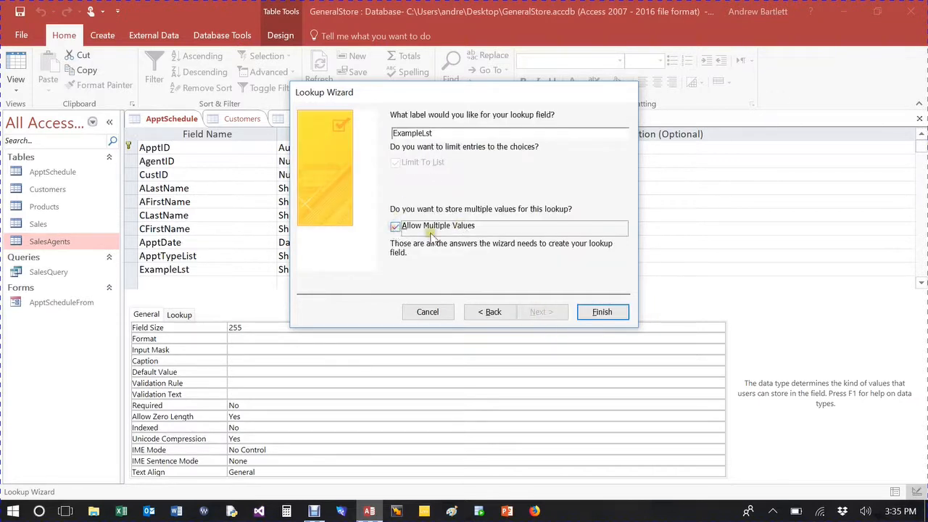
click(610, 313)
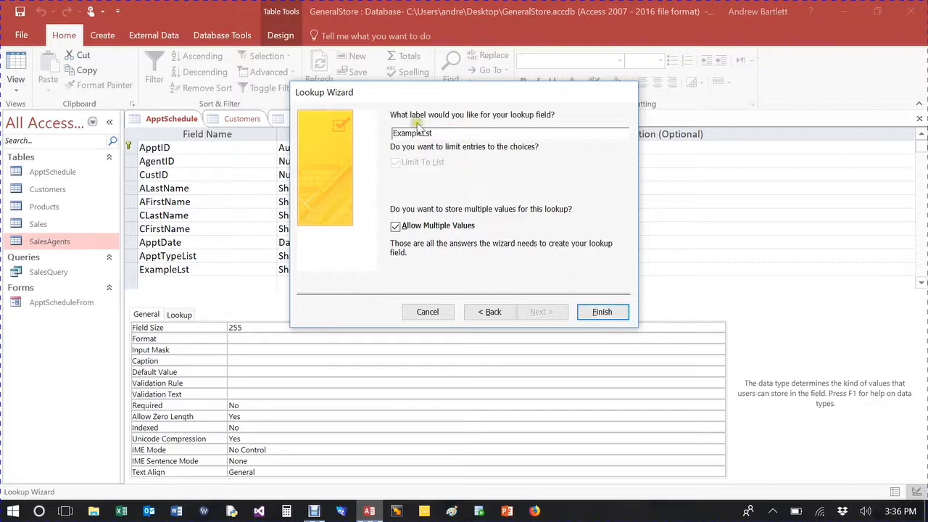
click(602, 313)
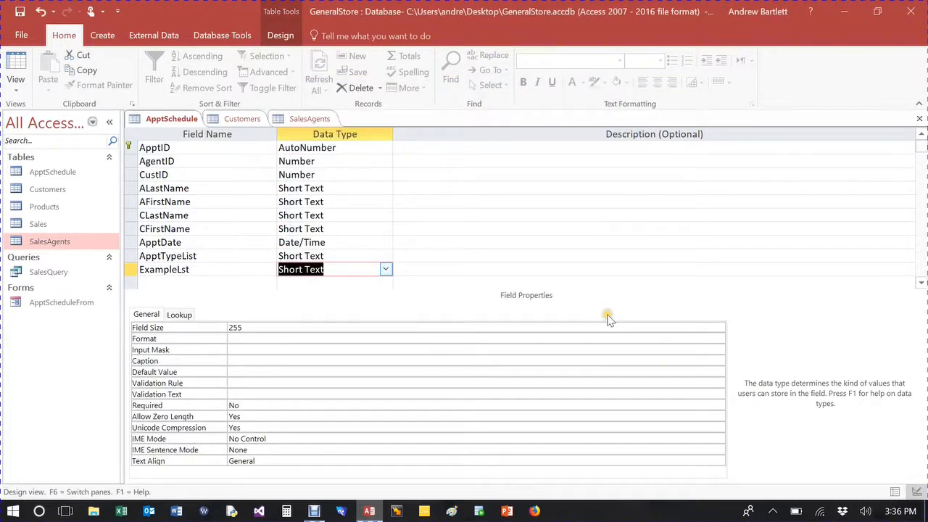
click(20, 11)
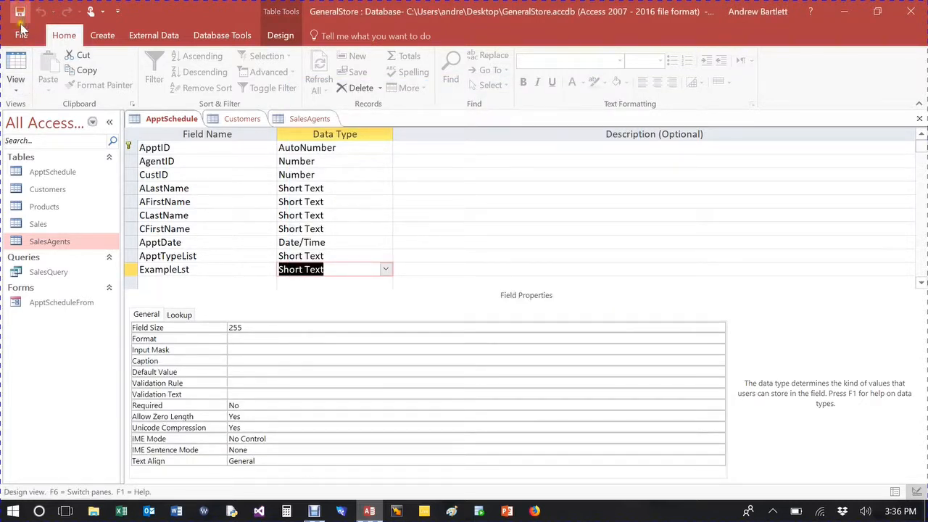
View ApptSchedule as a datasheet and look at the ExampleLst choices for the first appointment without selecting any
click(15, 69)
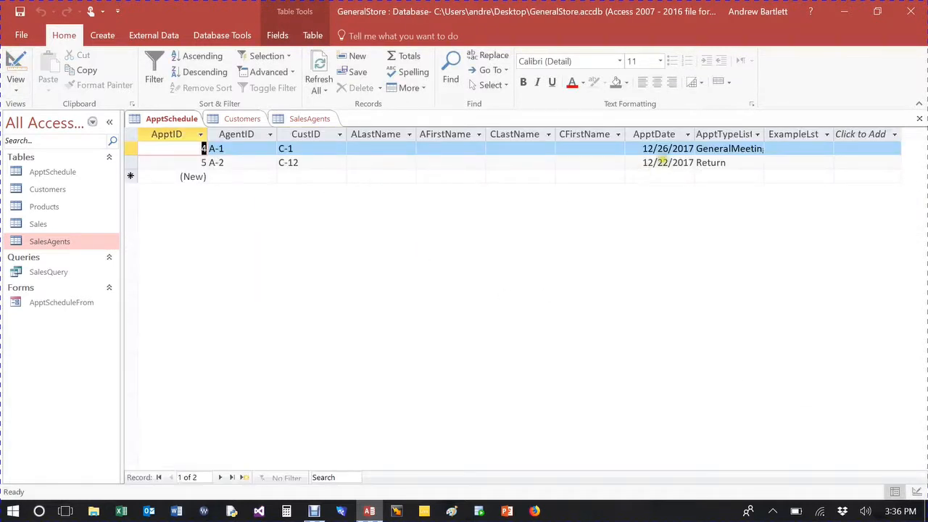
click(805, 148)
click(826, 148)
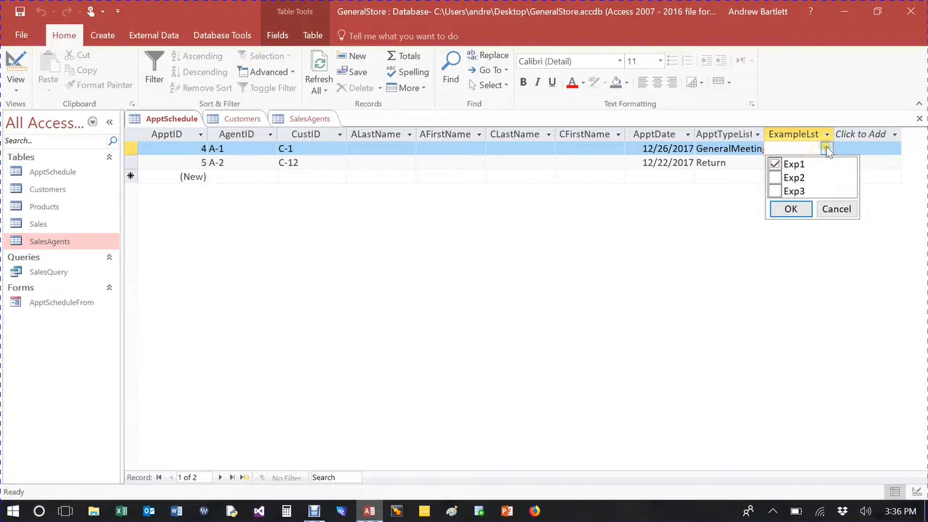
click(836, 209)
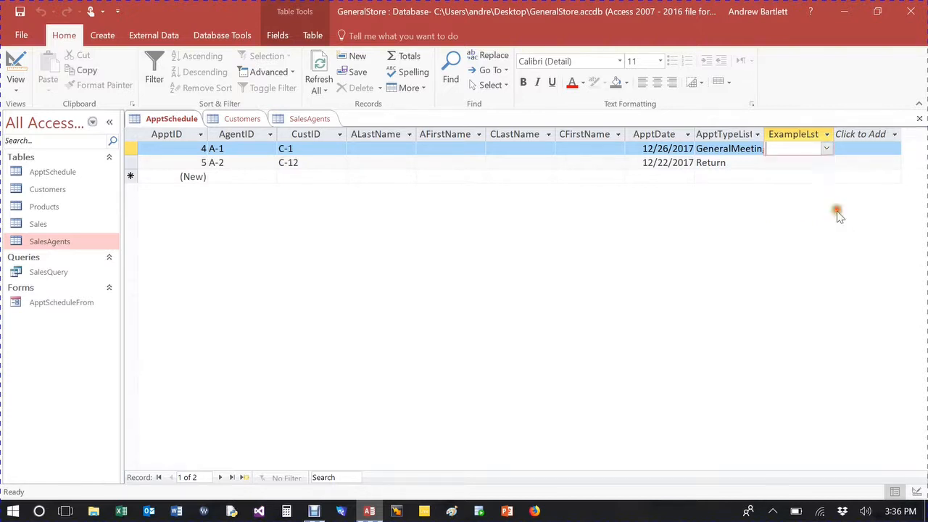
Change the ExampleLst list item Exp1 to Exp15 and select Exp15 for the first appointment
click(827, 148)
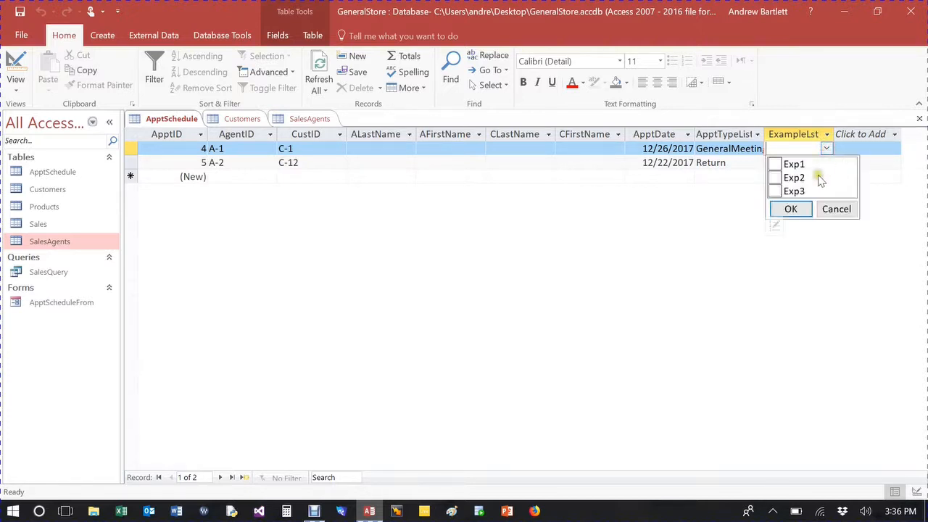
click(775, 227)
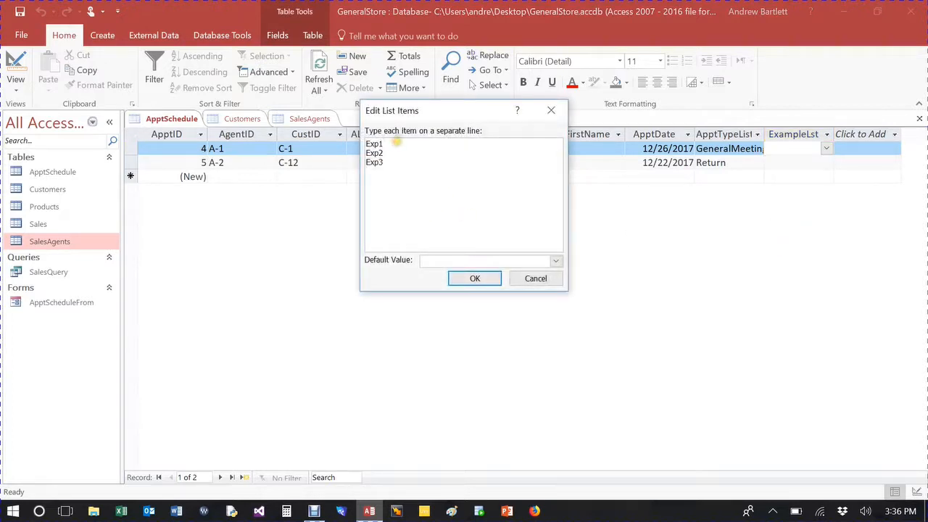
click(473, 278)
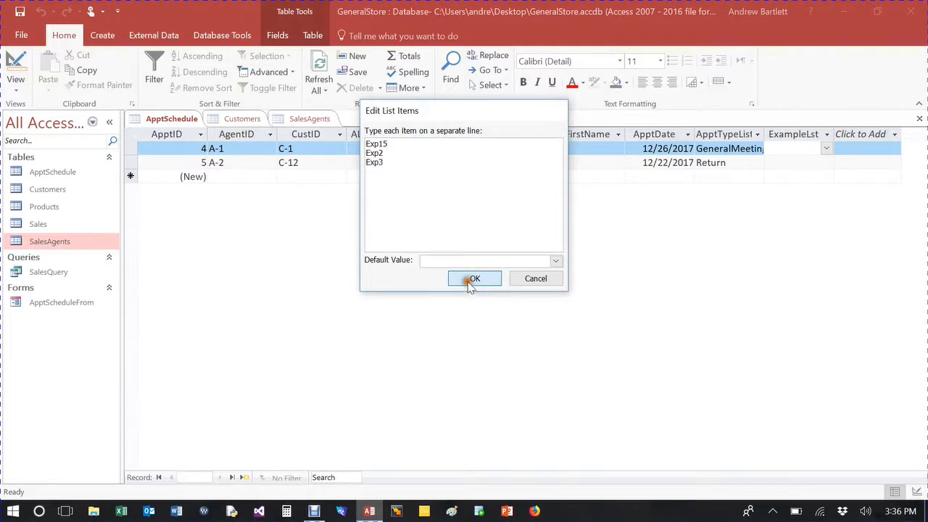
click(827, 146)
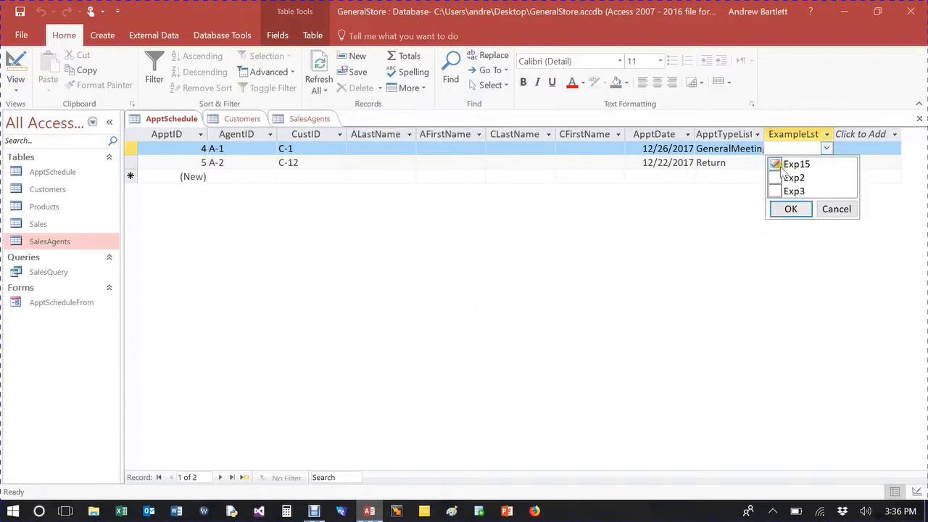
click(791, 209)
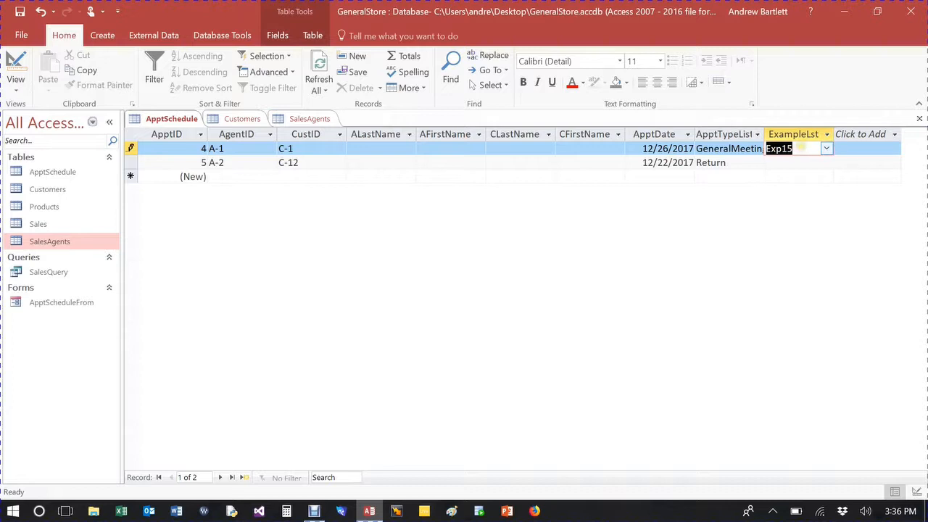
Delete the ExampleLst field from ApptSchedule in Design view, confirming its permanent removal
click(18, 58)
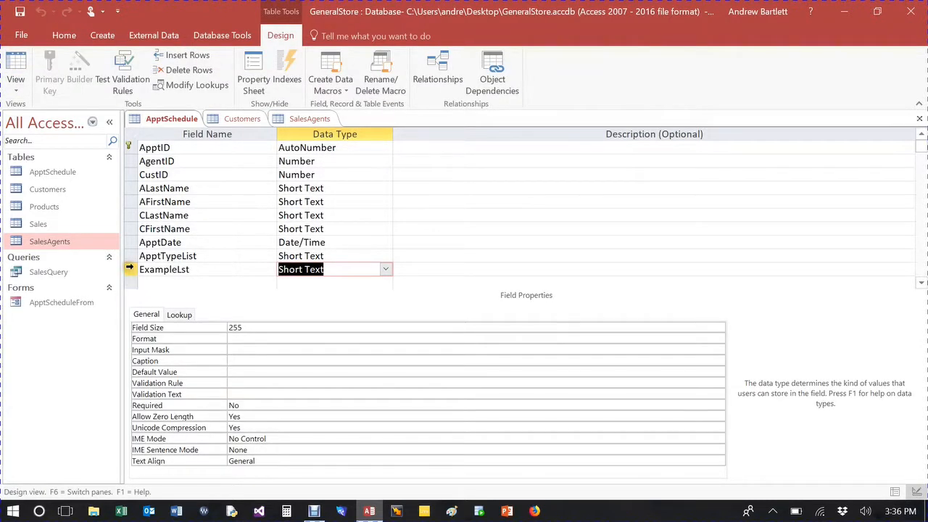
click(129, 268)
key(Delete)
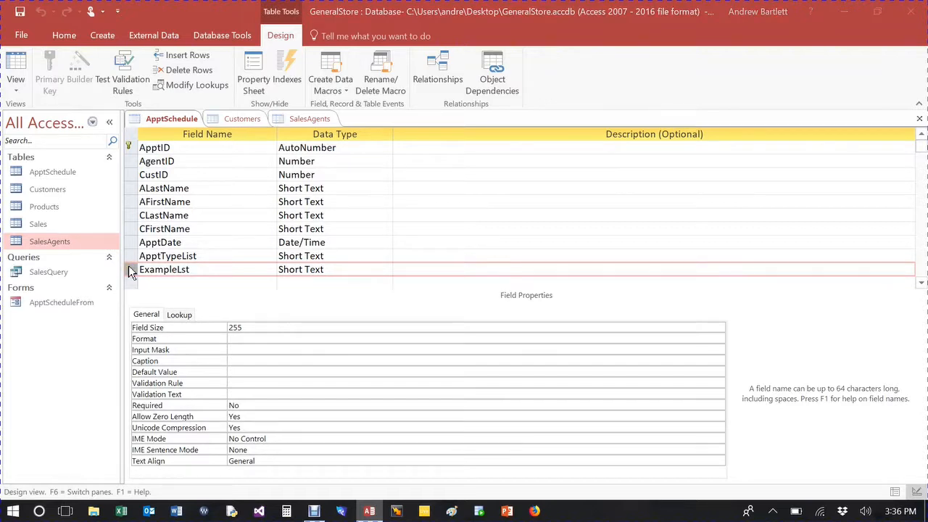
click(430, 300)
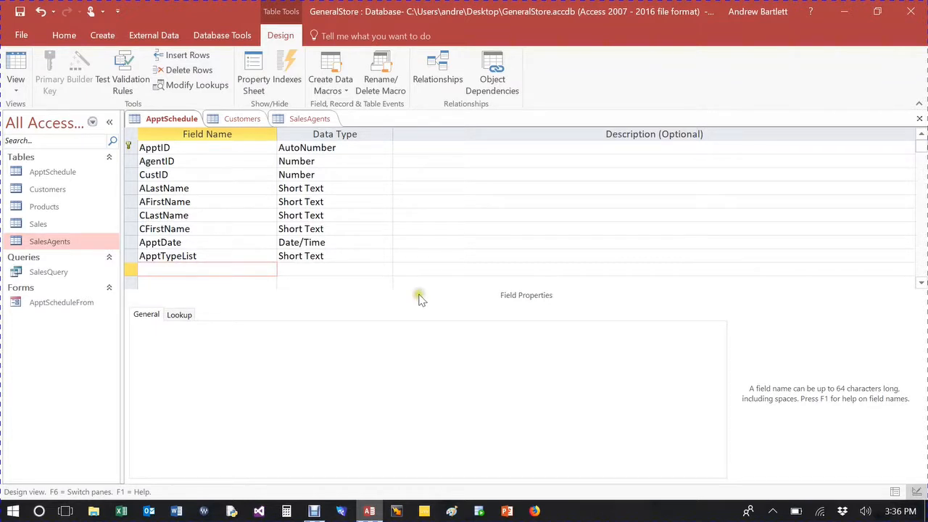
Try to open the ApptScheduleFrom form, and close the ApptSchedule, Customers and SalesAgents tables, saving the ApptSchedule changes
double_click(58, 306)
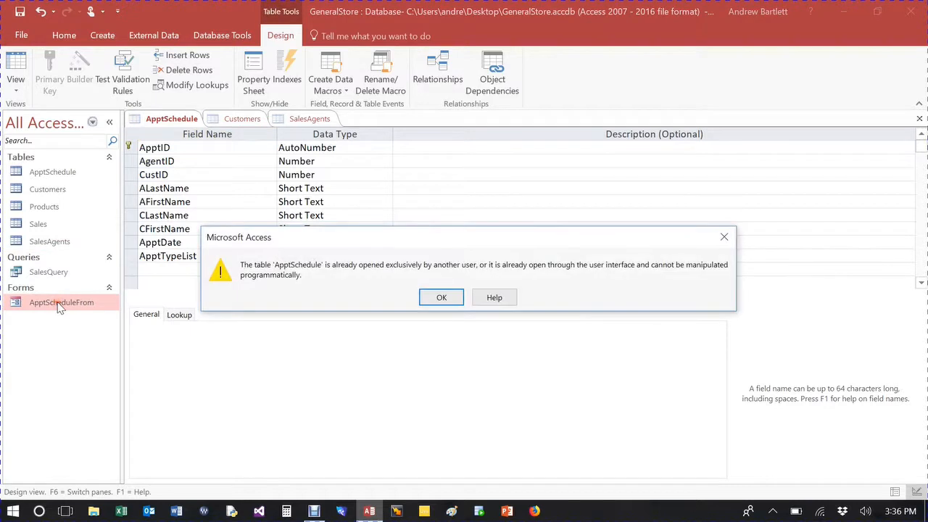
click(443, 300)
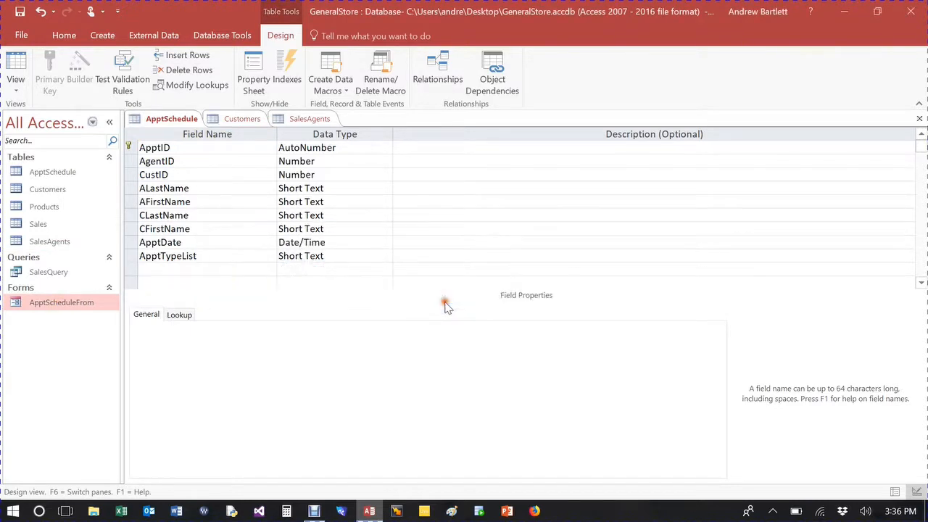
click(919, 119)
click(418, 298)
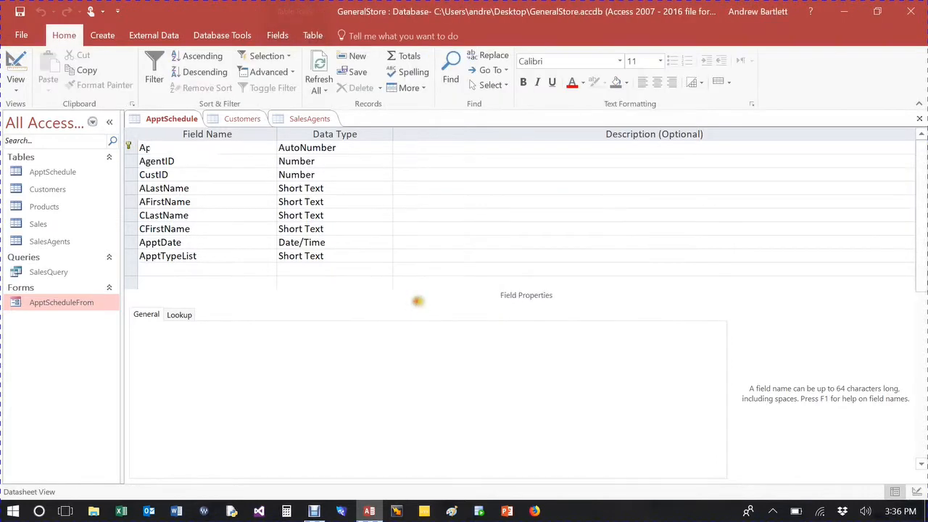
click(919, 118)
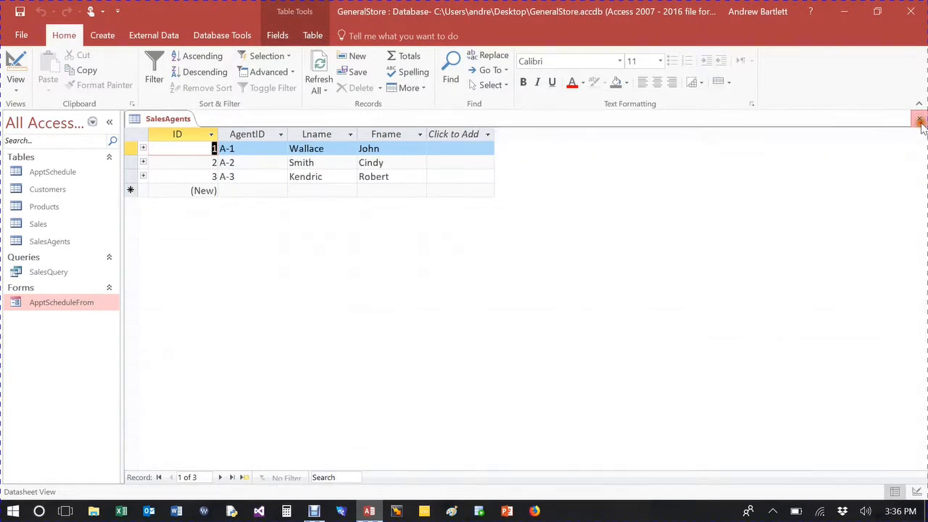
click(920, 118)
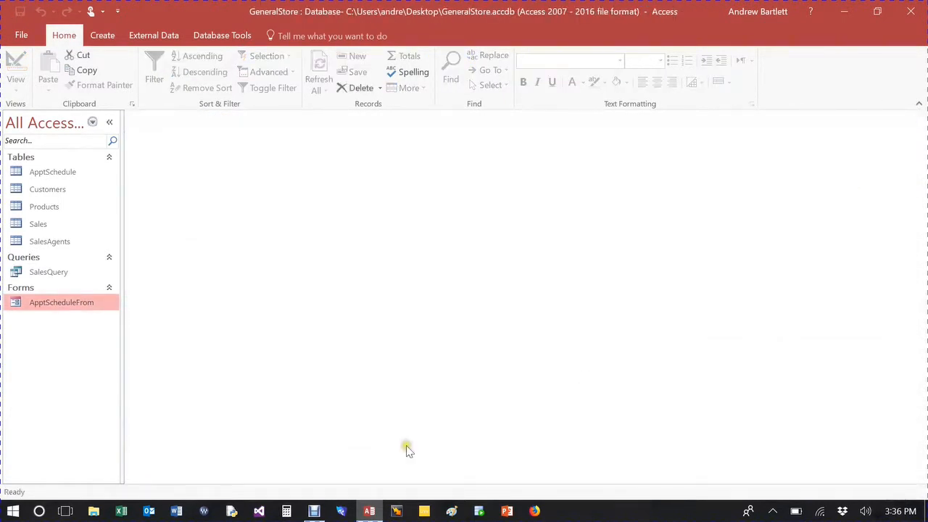
Open the ApptScheduleFrom form, review its fields and try to edit the Date field
double_click(66, 302)
scroll(541, 258, down, 2)
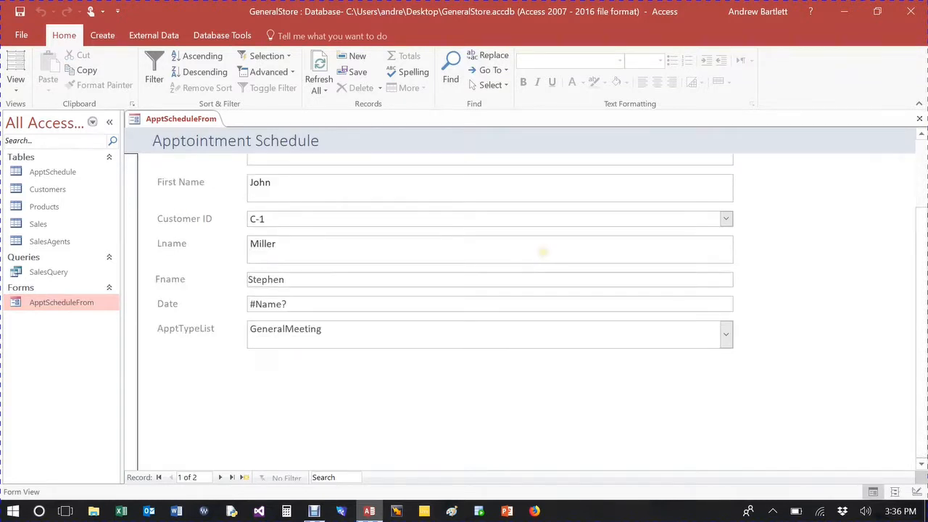
scroll(542, 253, up, 2)
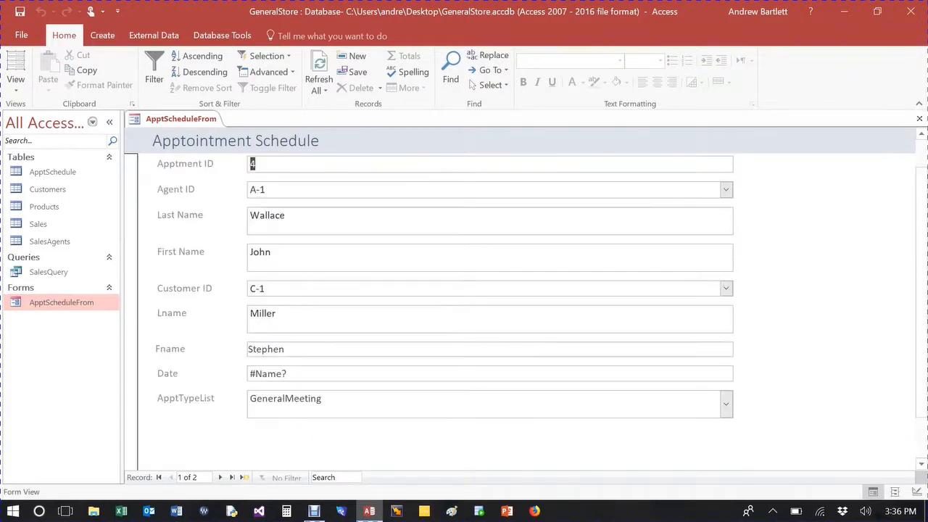
click(343, 376)
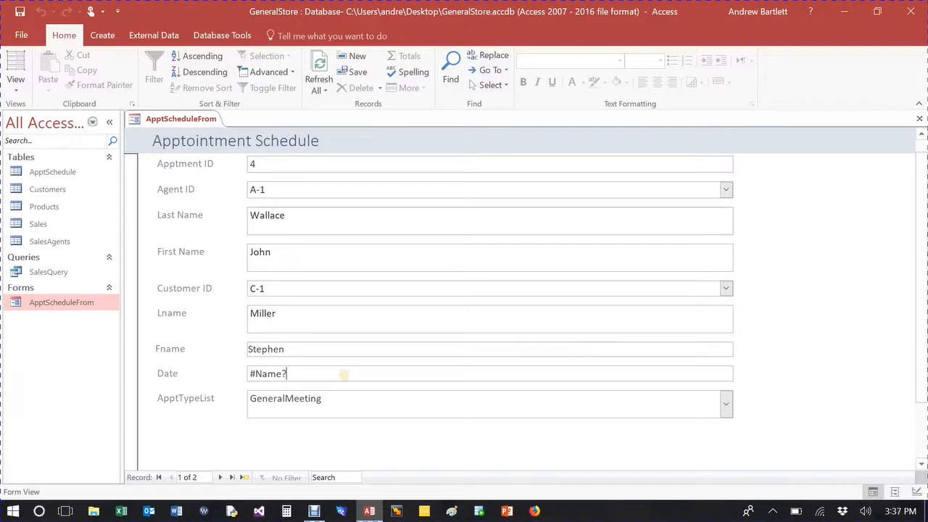
key(BackSpace)
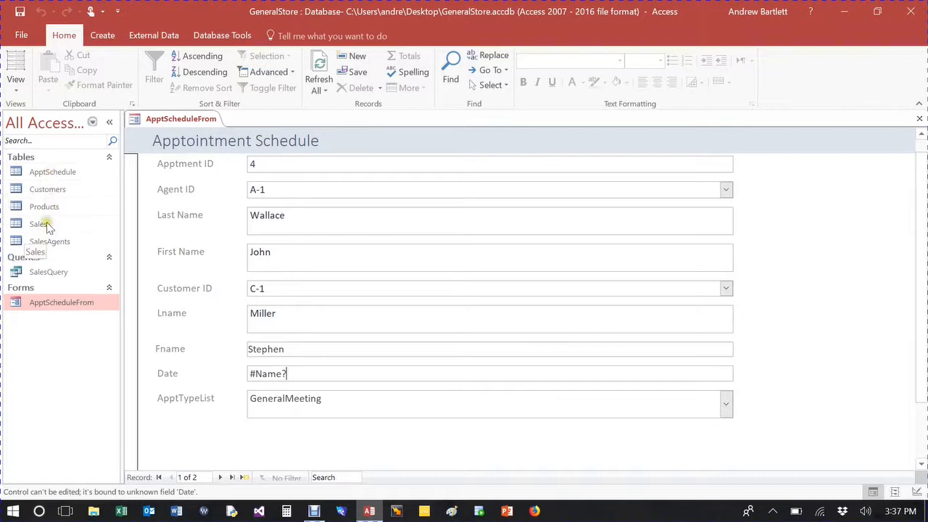
Check the ApptSchedule datasheet, return to the ApptScheduleFrom form and refresh all its data
double_click(51, 172)
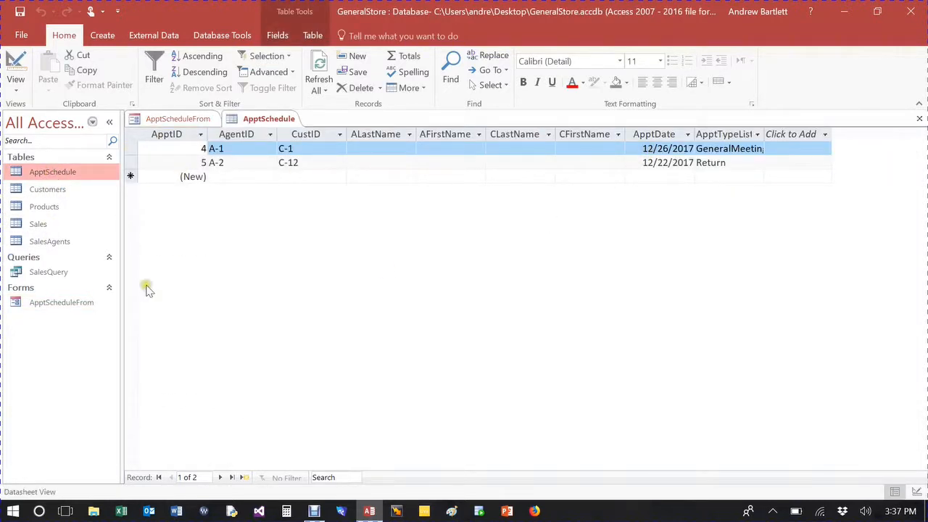
click(56, 305)
double_click(56, 304)
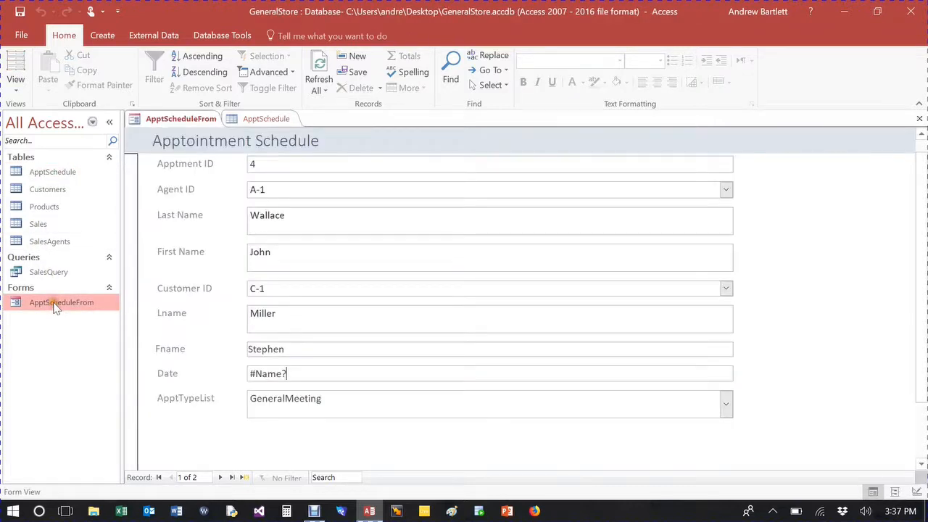
click(319, 80)
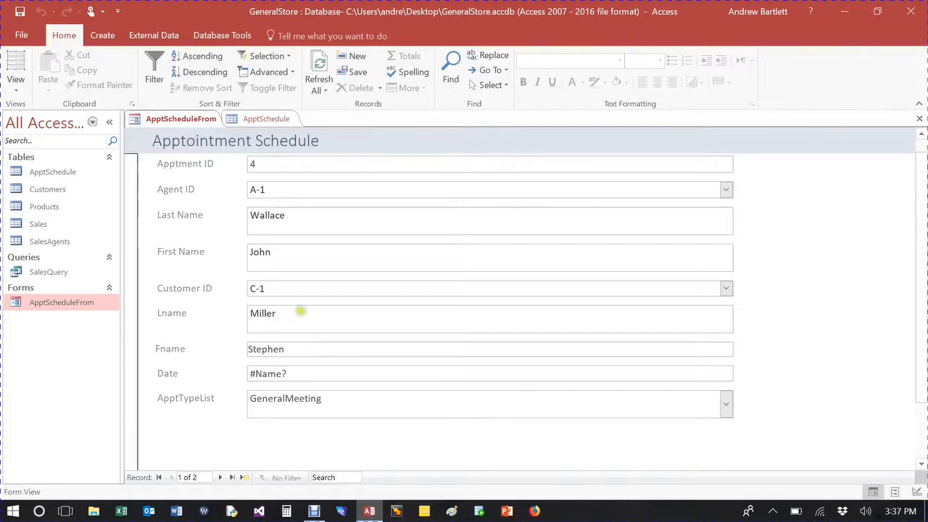
Choose a different customer ID for the first appointment in the form, and close the form and the ApptSchedule table
click(725, 289)
click(367, 142)
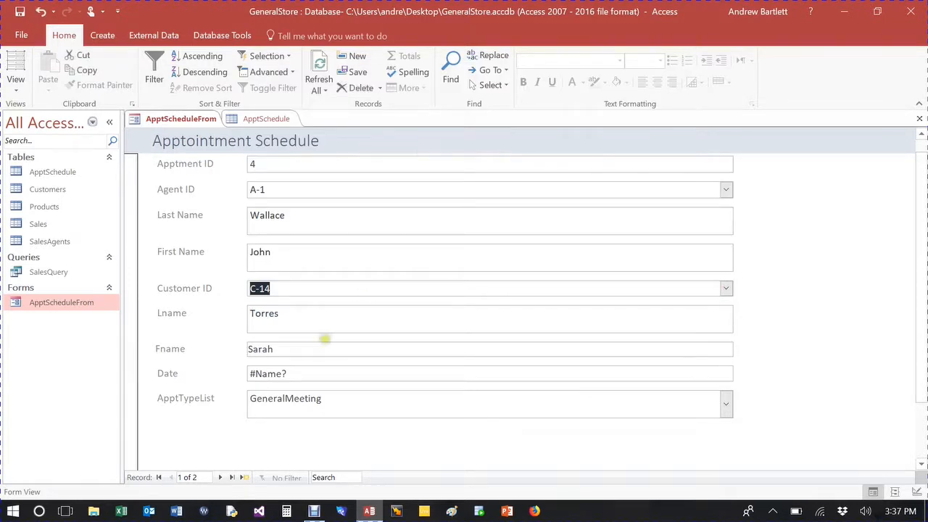
click(303, 371)
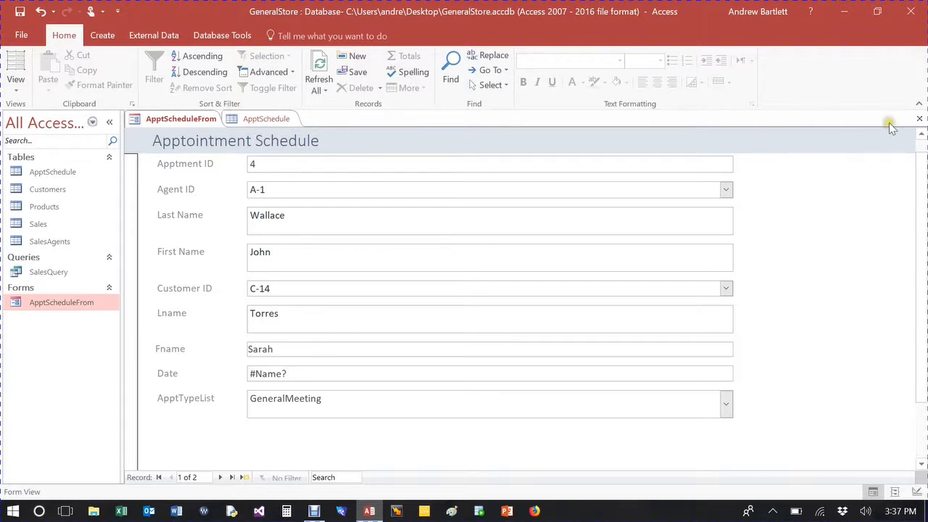
click(920, 119)
click(919, 118)
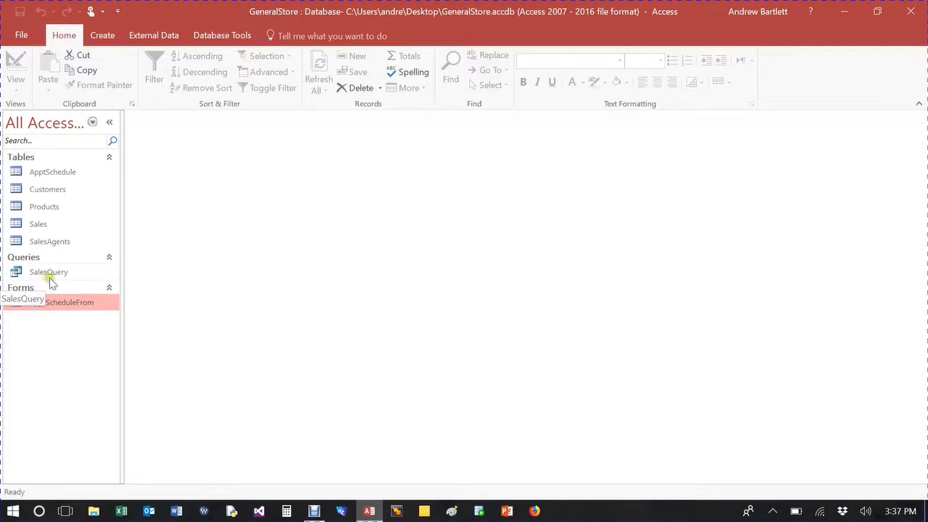
Open the ApptSchedule table in Design View and set the ApptDate field's data type to Date/Time
double_click(80, 170)
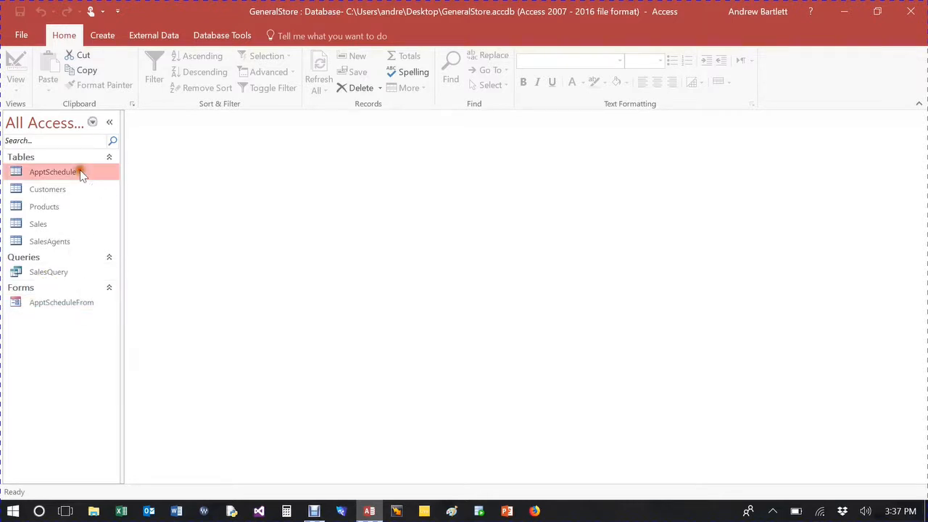
click(13, 65)
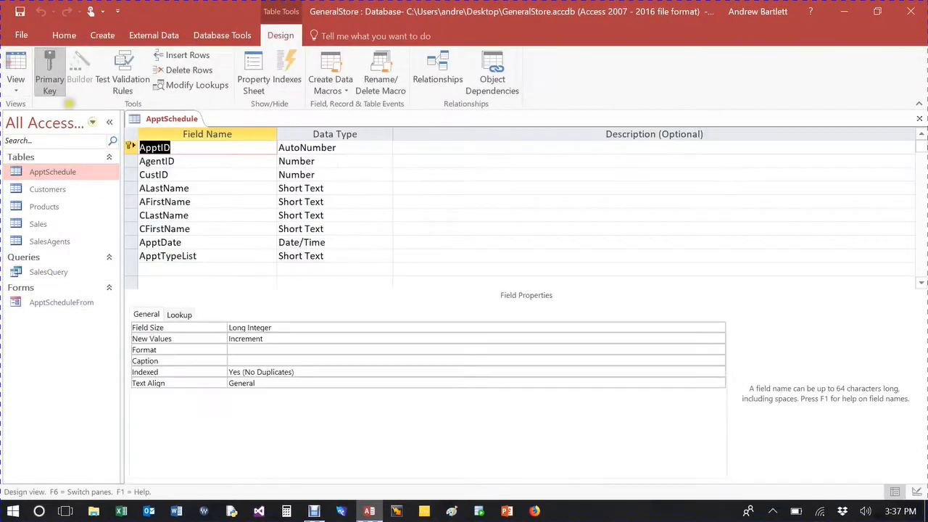
double_click(338, 243)
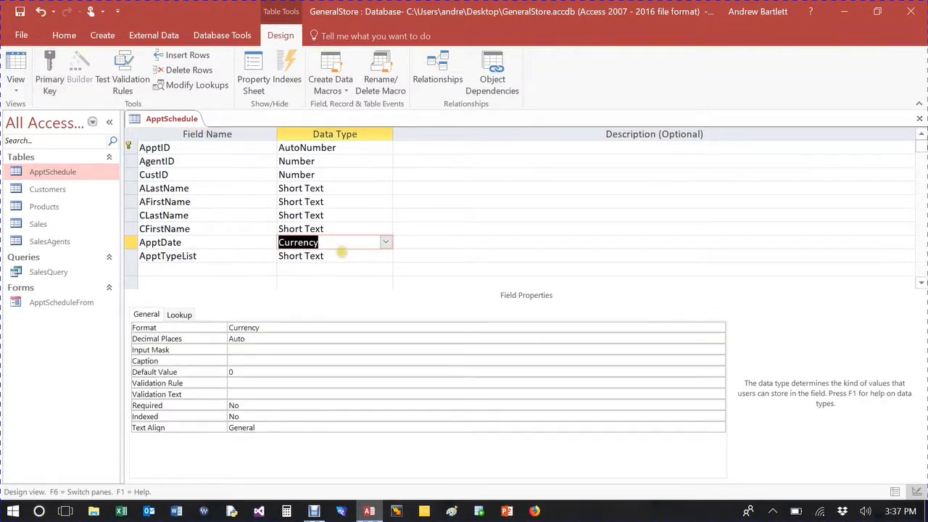
click(386, 242)
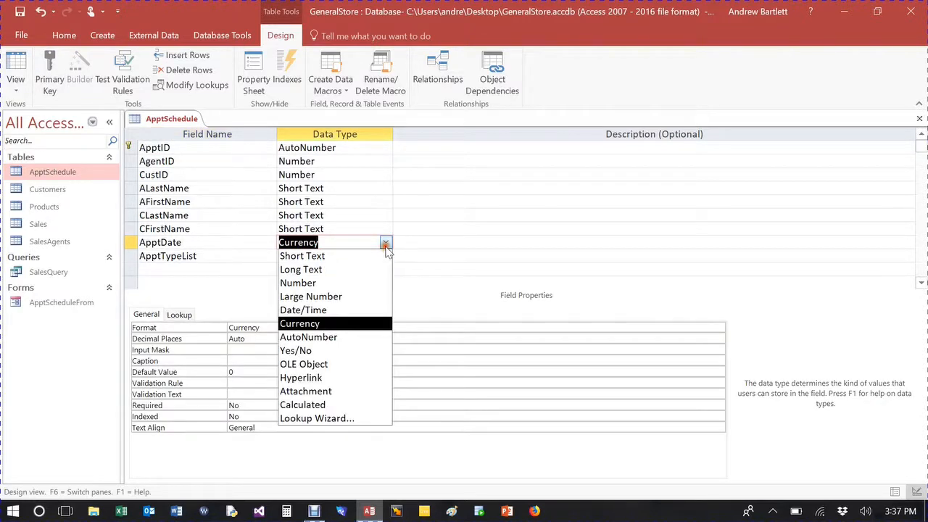
click(335, 262)
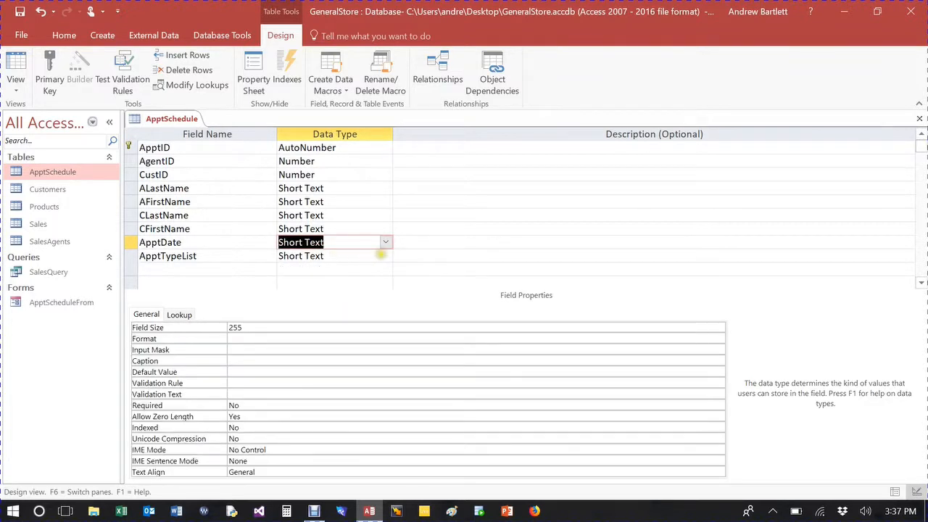
click(386, 242)
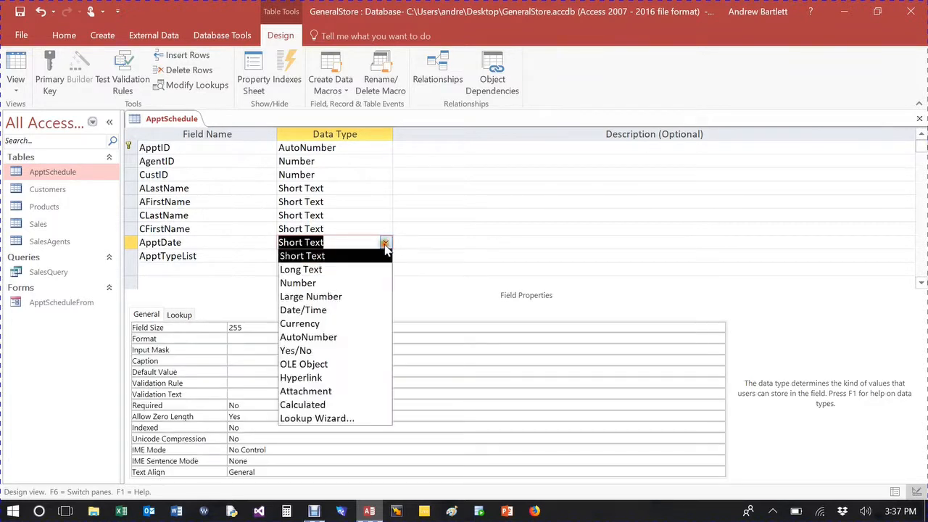
click(341, 310)
Set the ApptDate field's format to Short Date, and save and close the ApptSchedule table
click(267, 328)
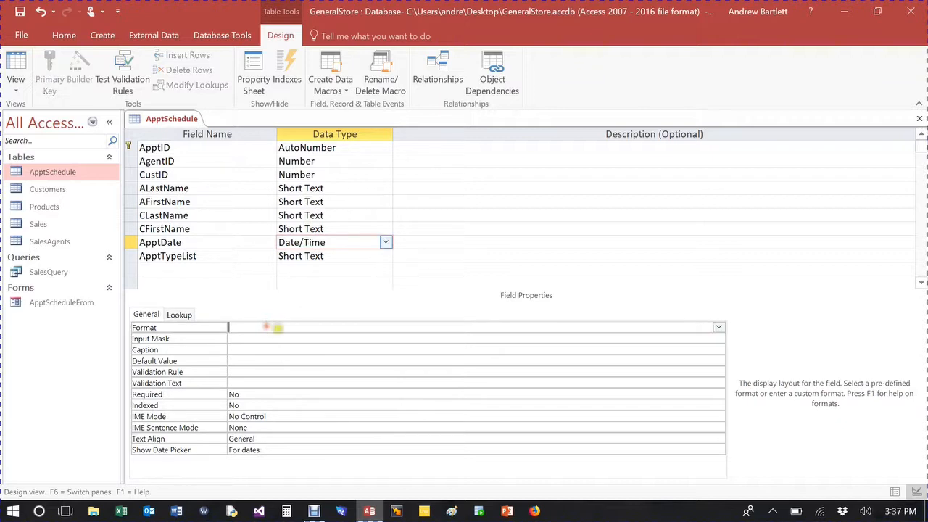
click(717, 329)
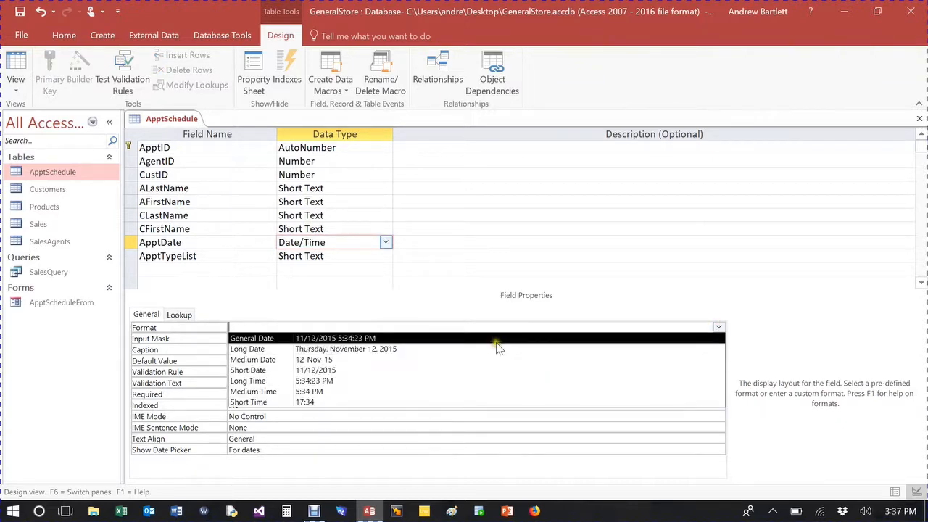
click(492, 371)
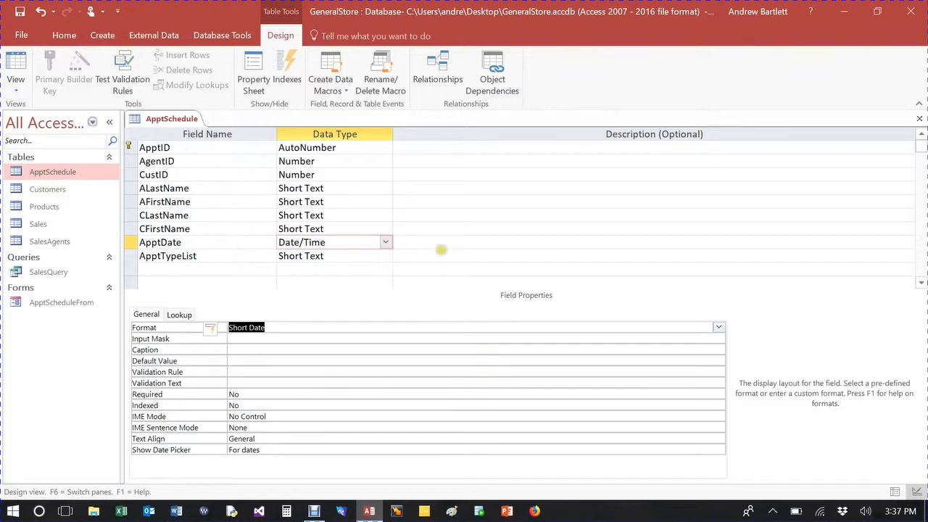
click(454, 228)
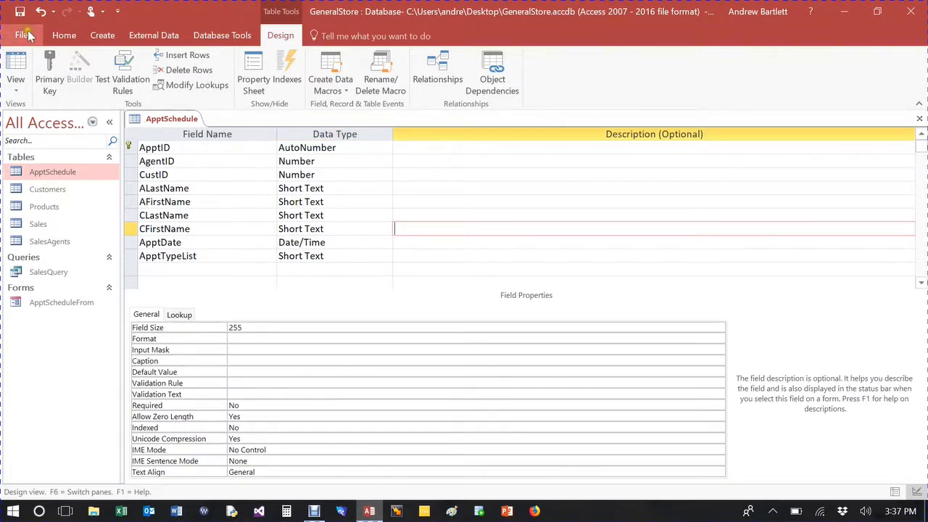
click(919, 119)
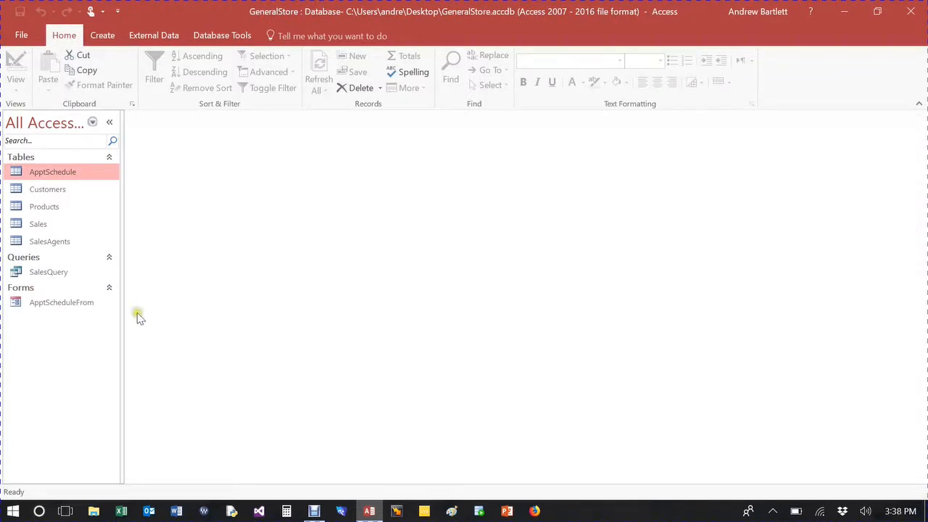
Open the ApptScheduleFrom form and switch it to Design View
click(60, 306)
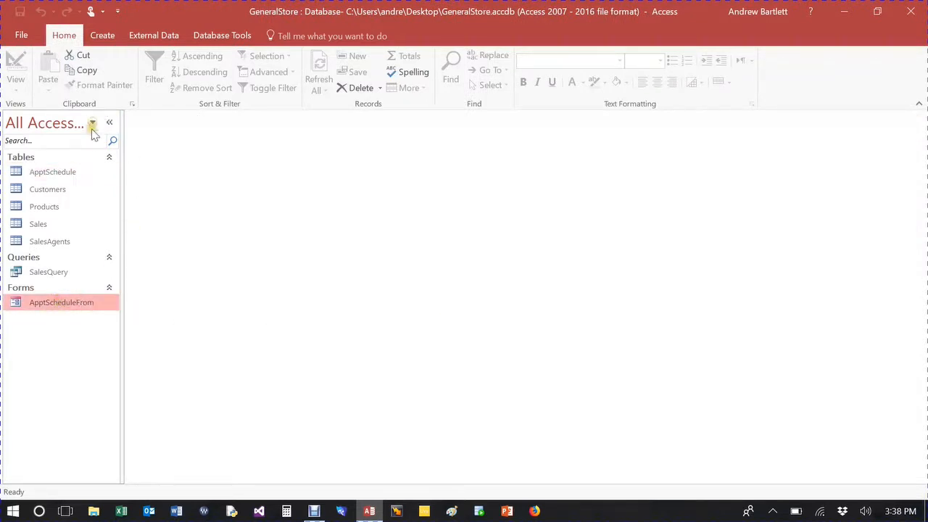
double_click(56, 303)
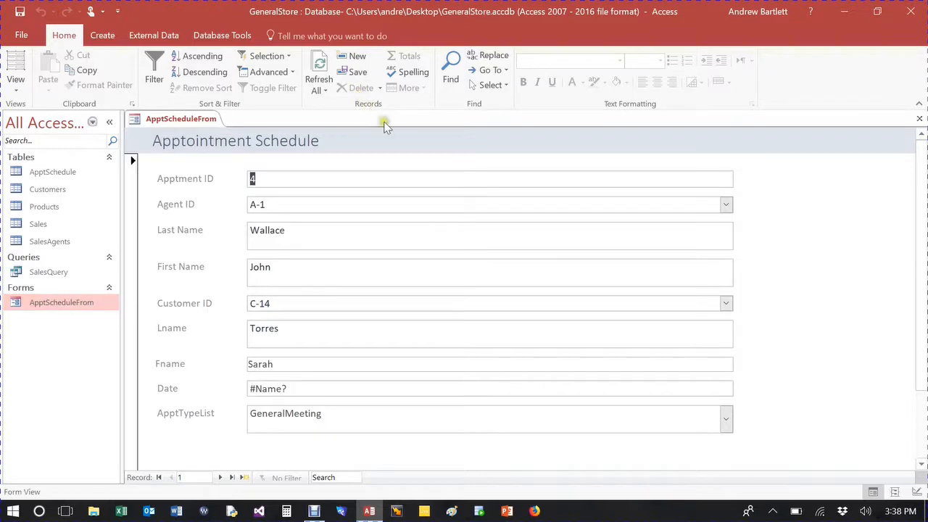
click(15, 81)
click(38, 176)
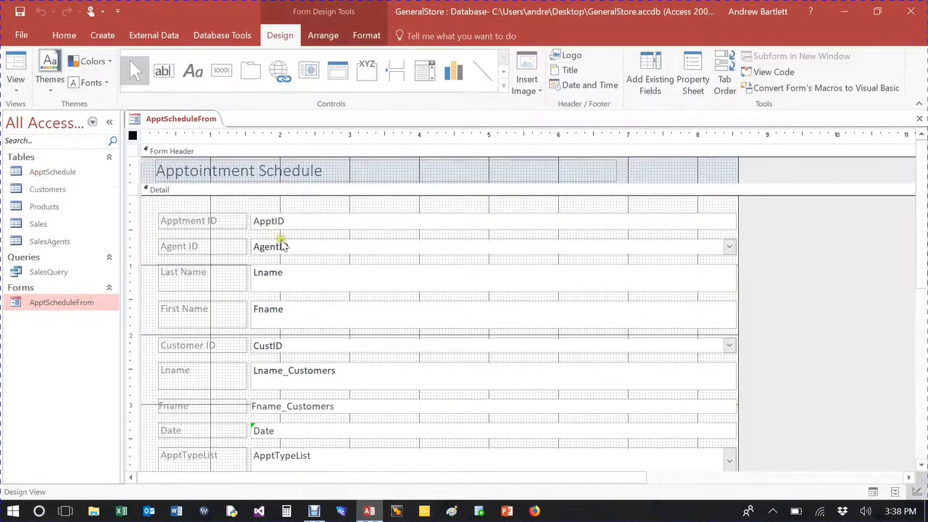
Check the error options of the form's Date control and delete that control together with its label
scroll(317, 271, down, 3)
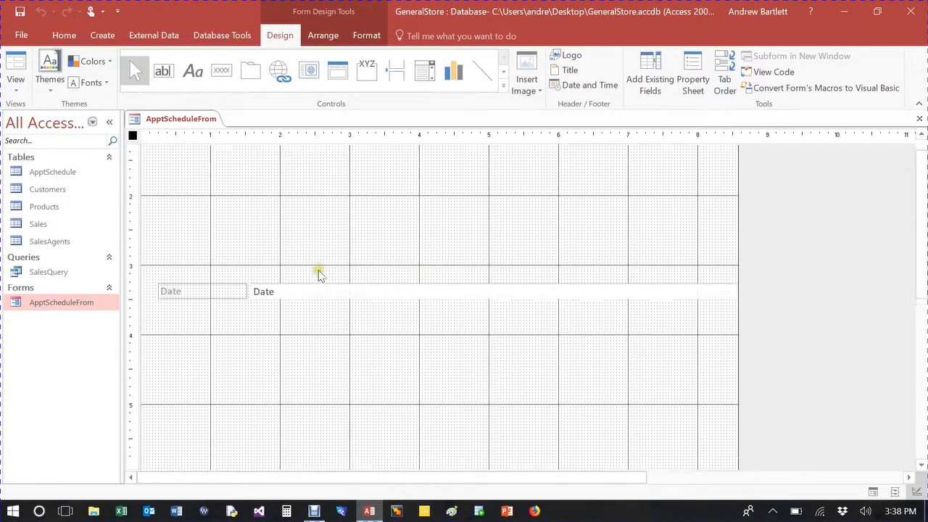
click(285, 295)
mouse_move(243, 294)
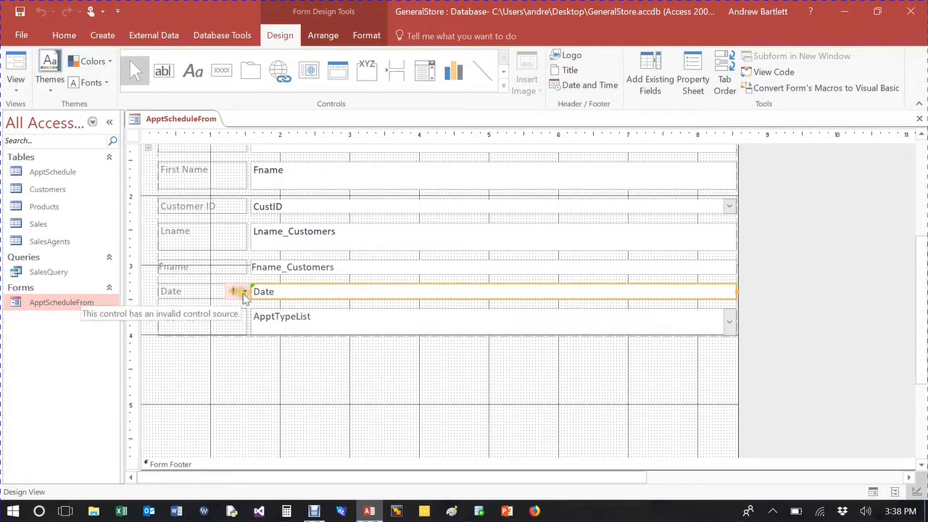
click(244, 292)
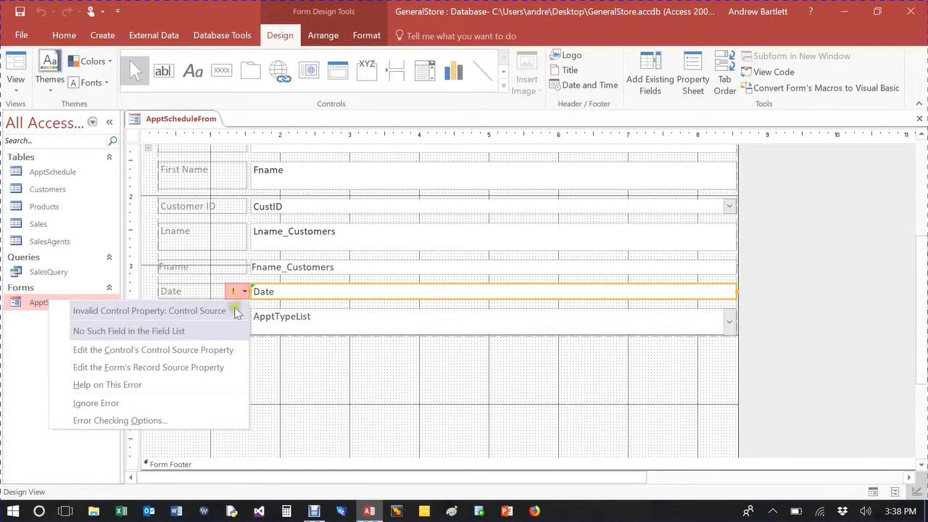
click(360, 266)
click(310, 295)
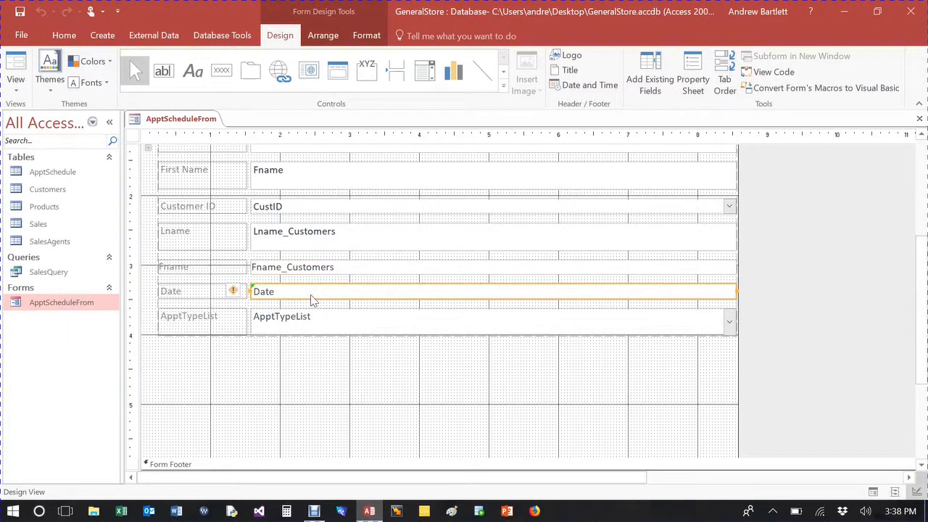
key(Delete)
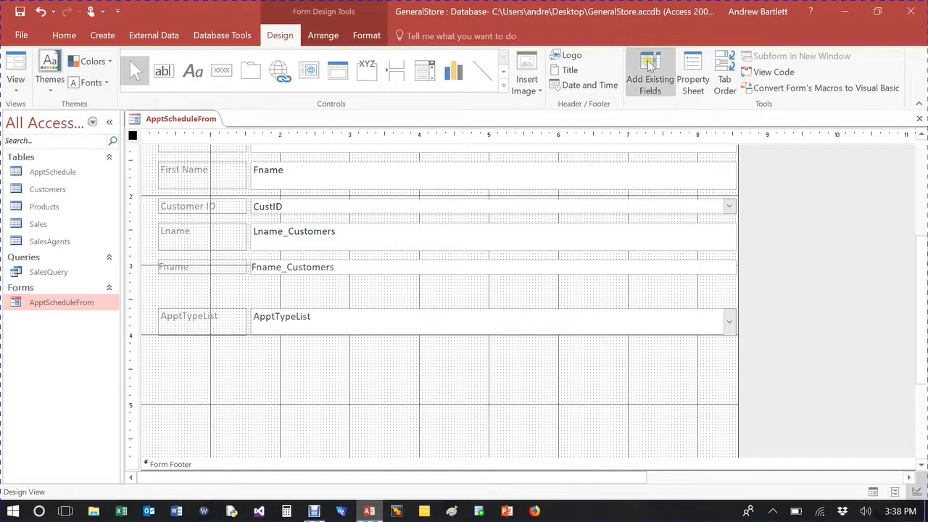
Add the existing ApptDate field between Fname_Customers and ApptTypeList, save the form and switch to Form View
click(653, 73)
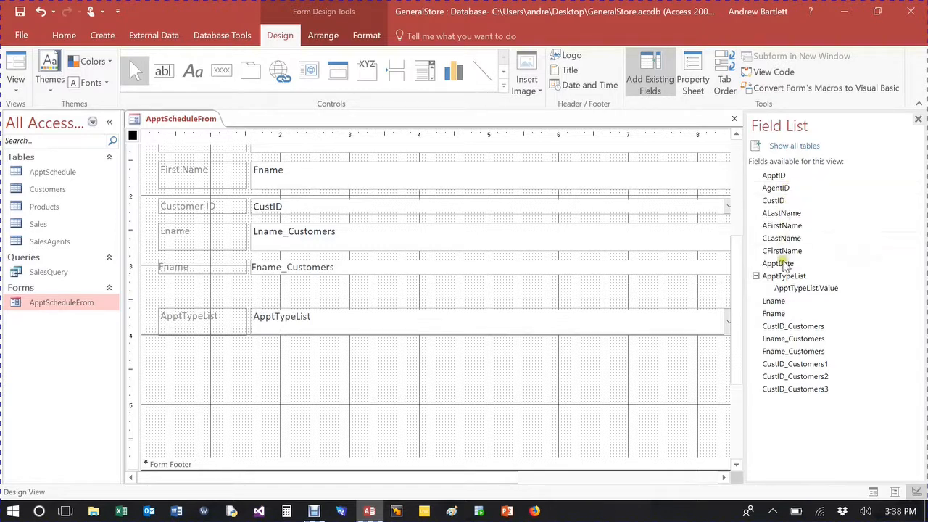
click(780, 264)
drag(789, 265, 428, 285)
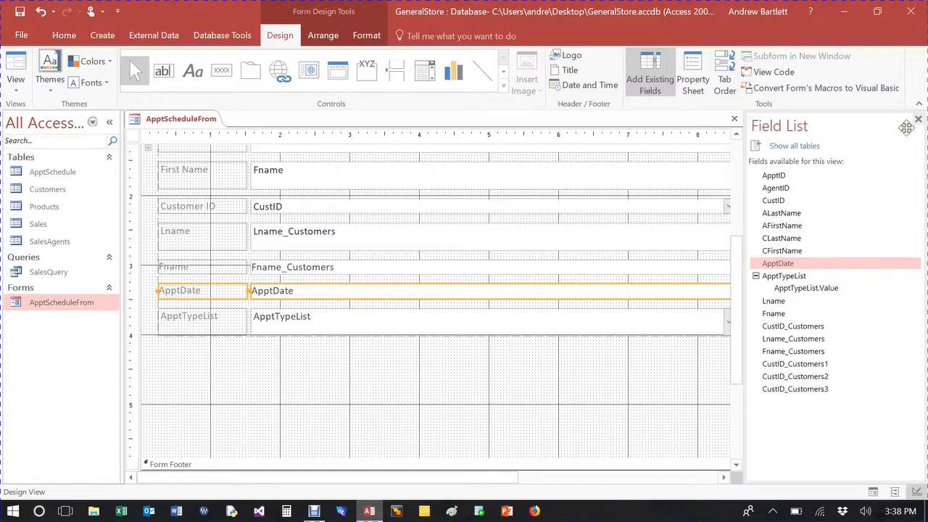
click(919, 120)
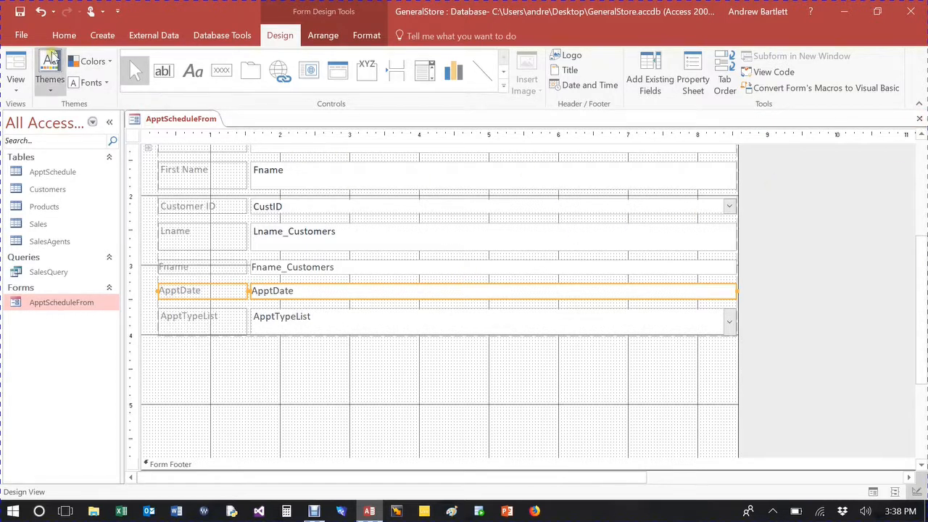
click(19, 11)
click(15, 70)
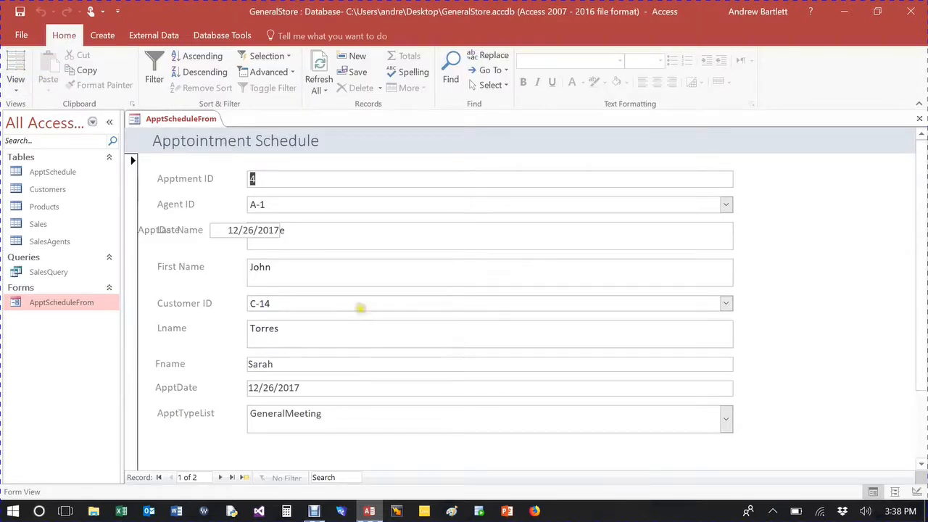
Delete the duplicate ApptDate field overlapping Last Name in Layout View and return to Form View
click(15, 79)
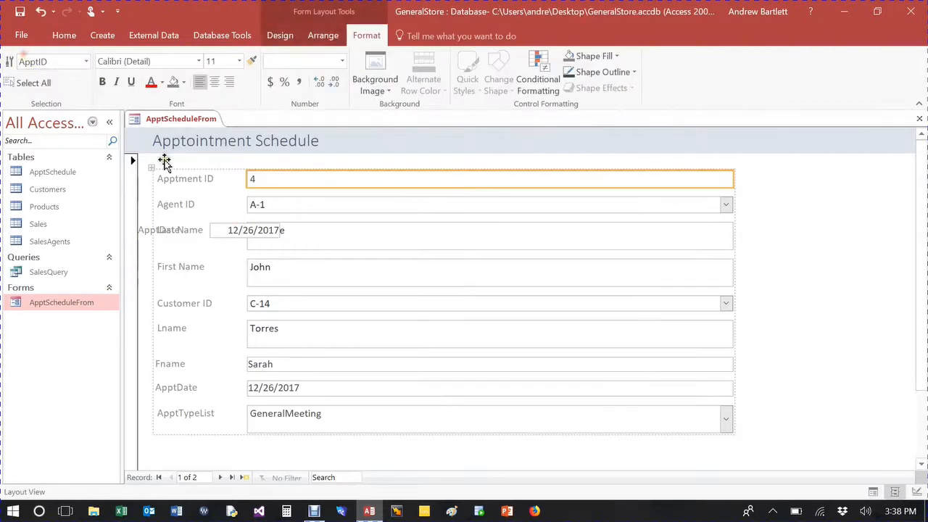
click(235, 230)
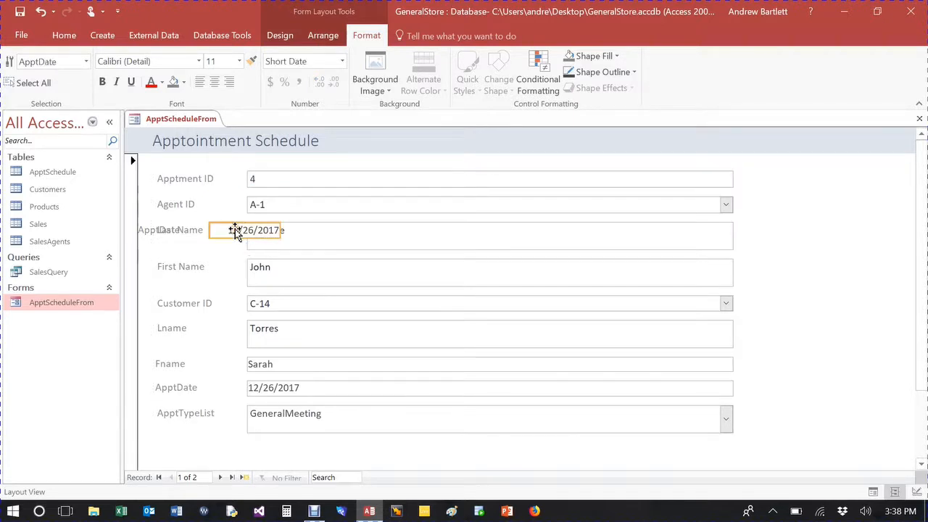
key(Delete)
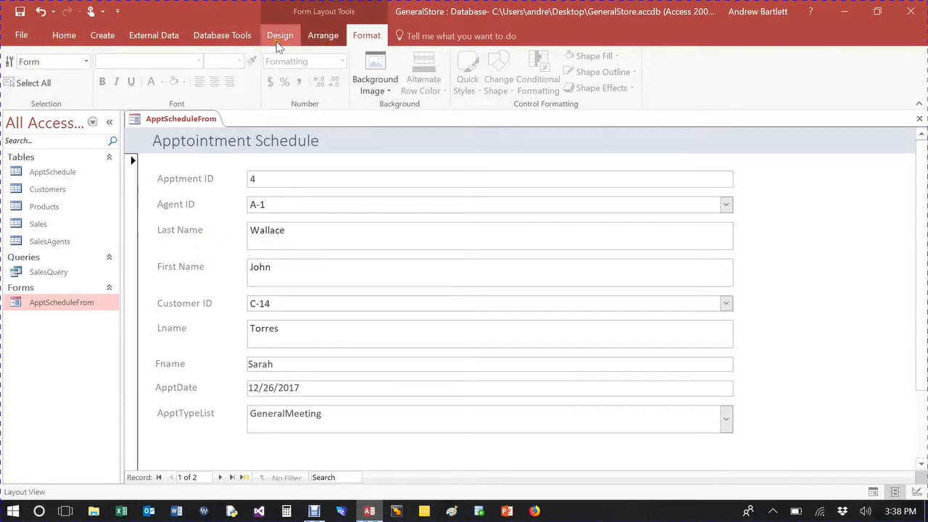
click(66, 35)
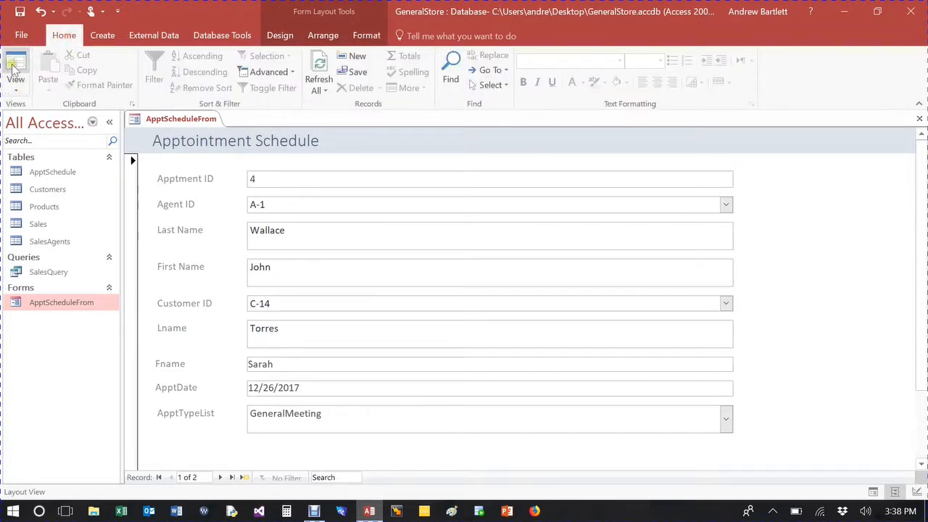
click(13, 67)
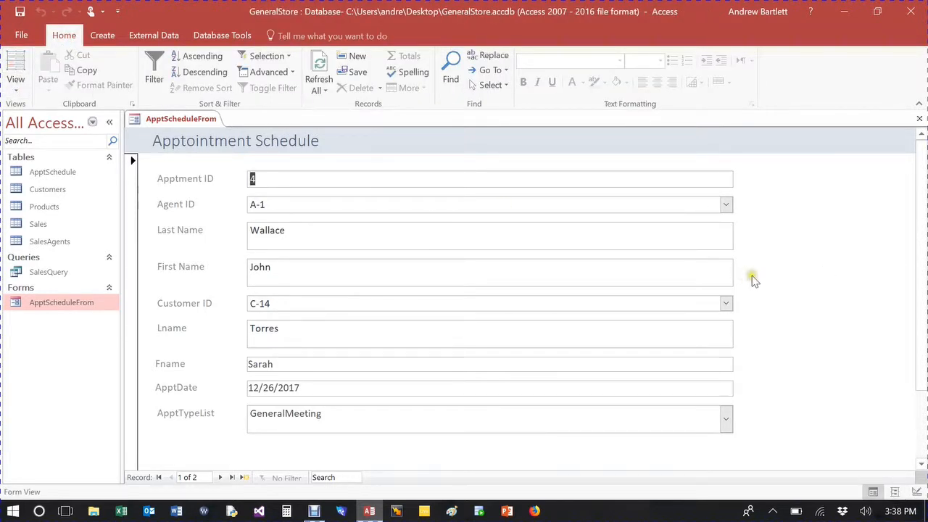
Start a new appointment record in the form with Agent ID A-1 and Customer ID C-14
scroll(818, 290, down, 2)
scroll(798, 293, up, 2)
click(220, 478)
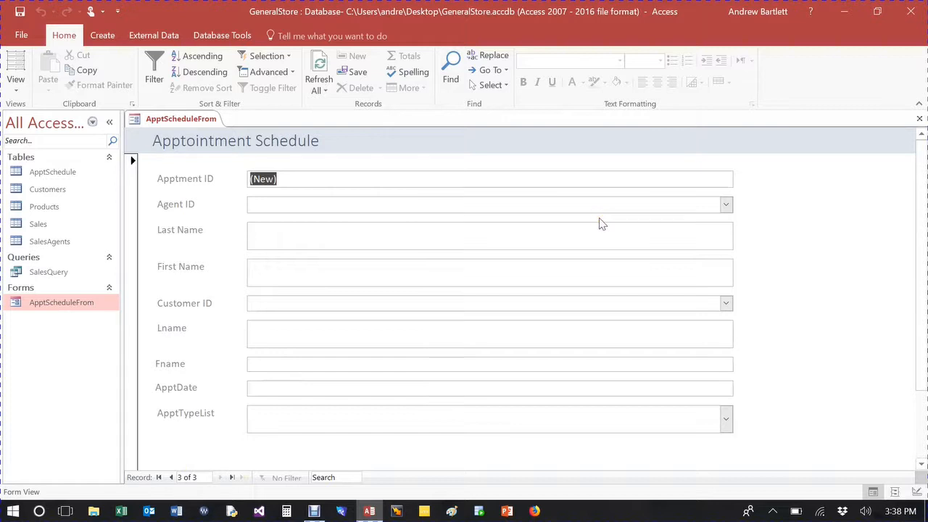
click(726, 207)
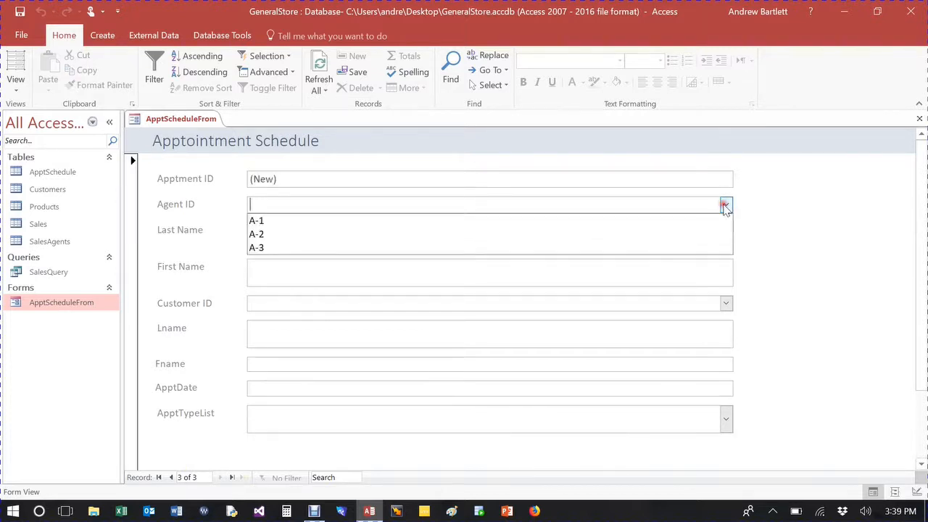
click(418, 223)
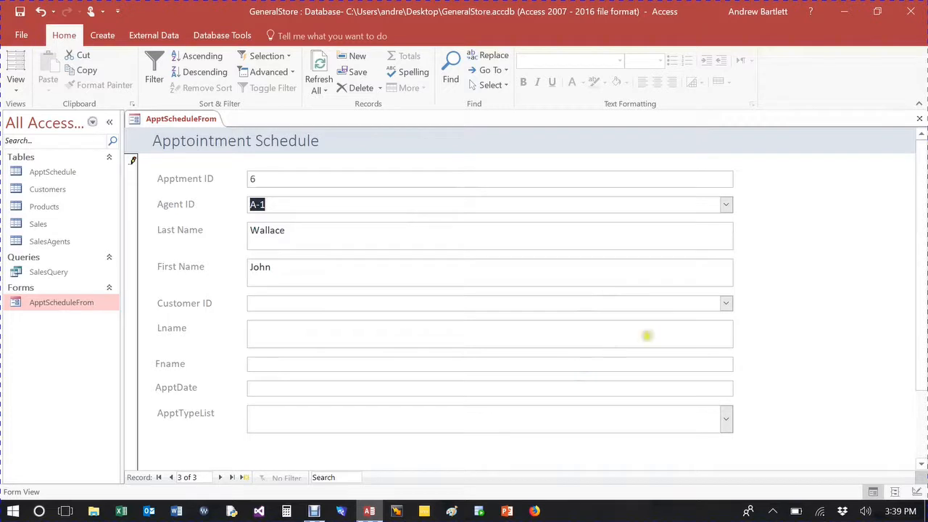
click(727, 305)
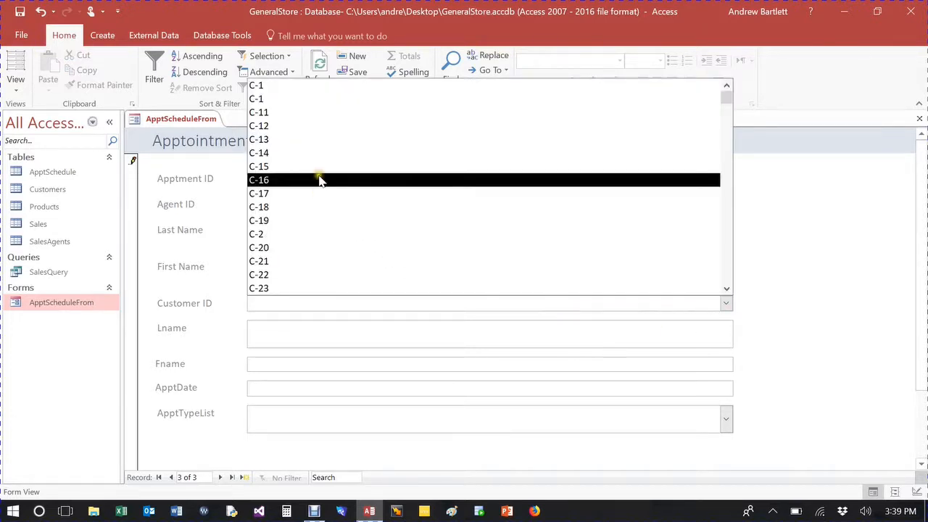
click(297, 155)
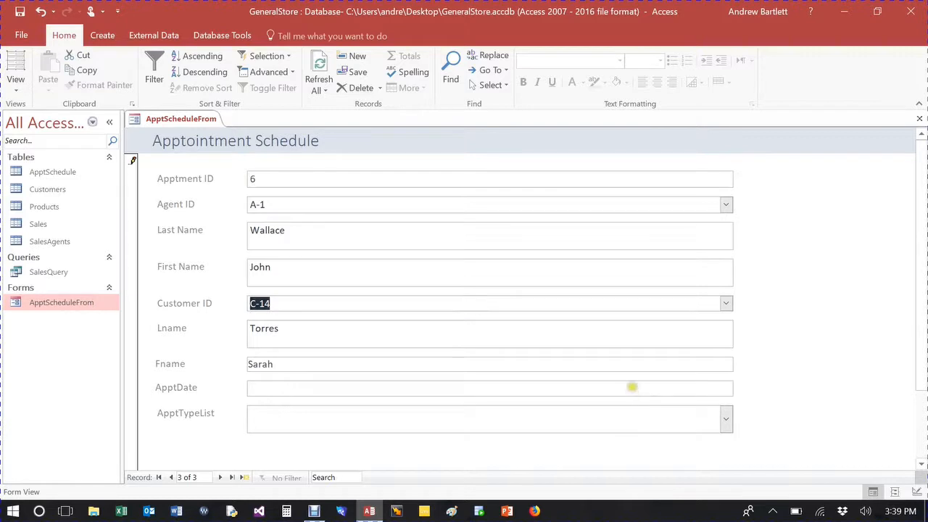
Set the new appointment's ApptDate to 12/19/2017 with the date picker
click(632, 387)
click(740, 386)
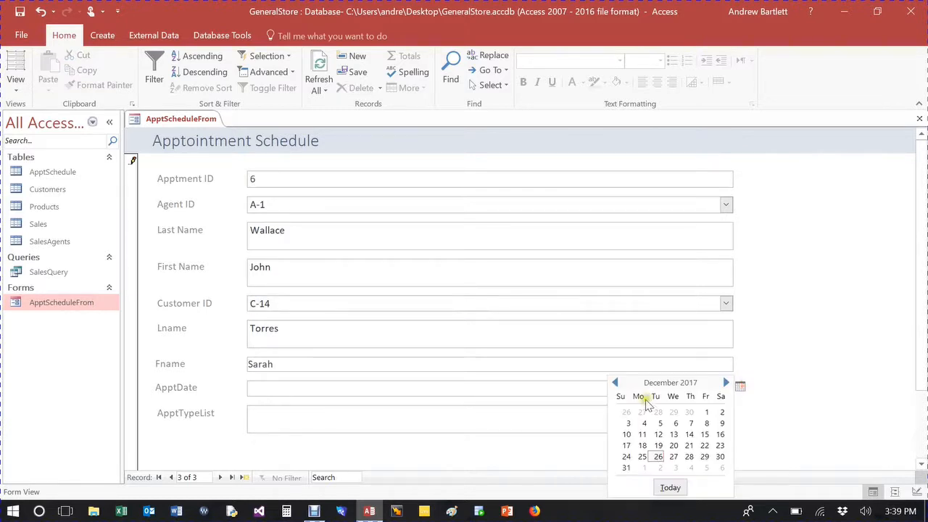
click(657, 445)
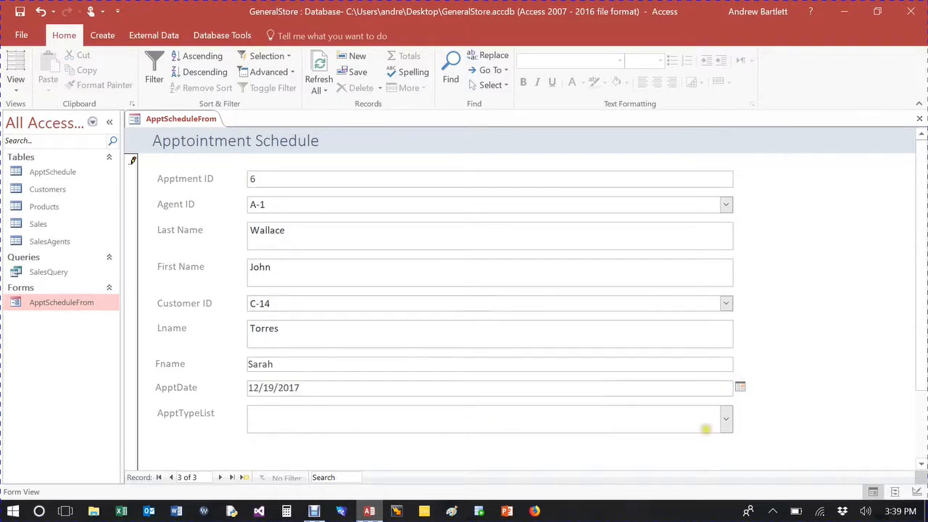
Set the new appointment's ApptTypeList to GeneralMeeting
click(726, 419)
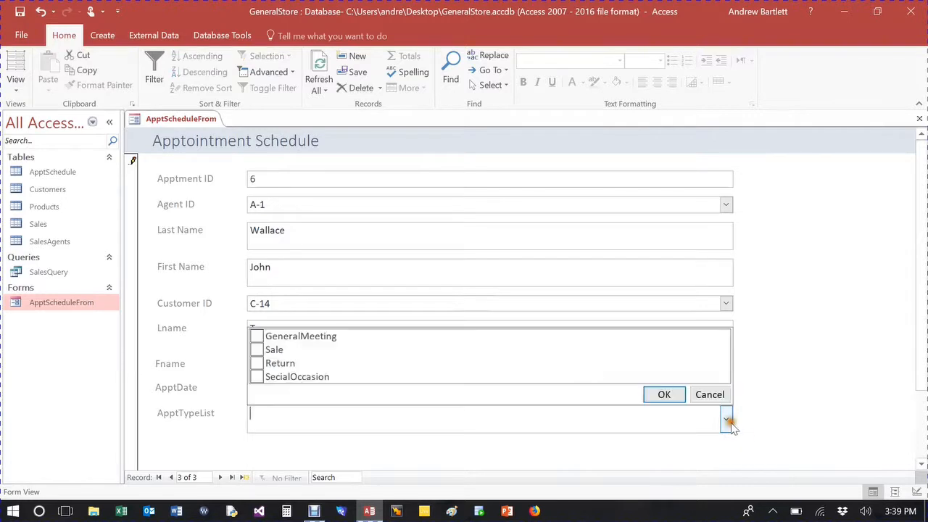
click(257, 338)
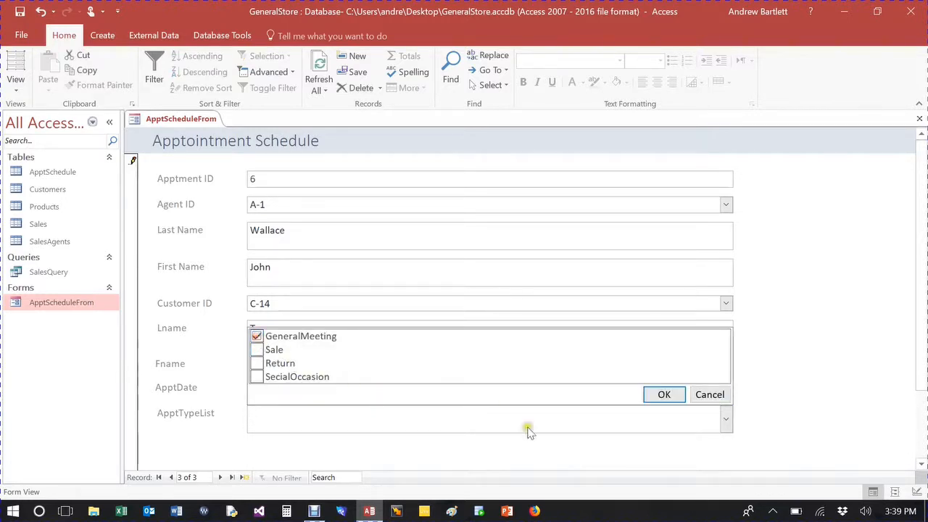
click(664, 395)
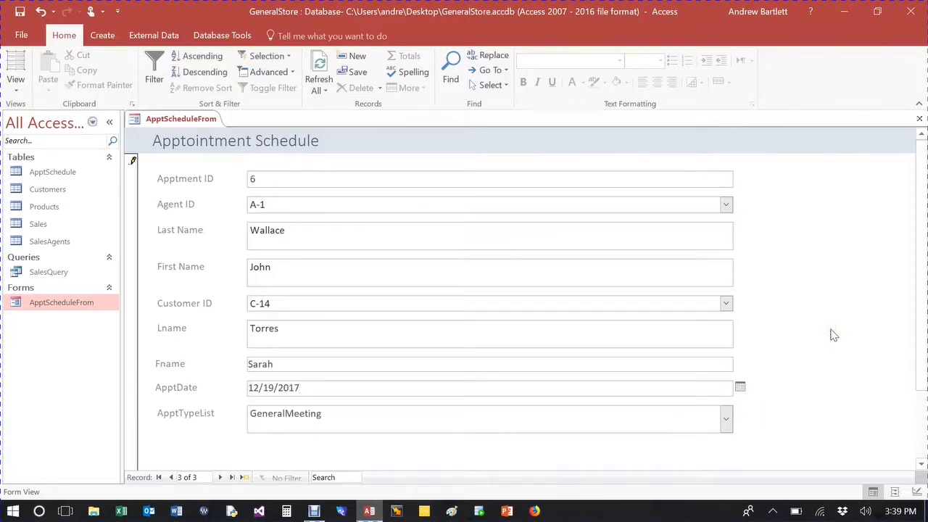
Save the new appointment and close the ApptScheduleFrom form
click(57, 195)
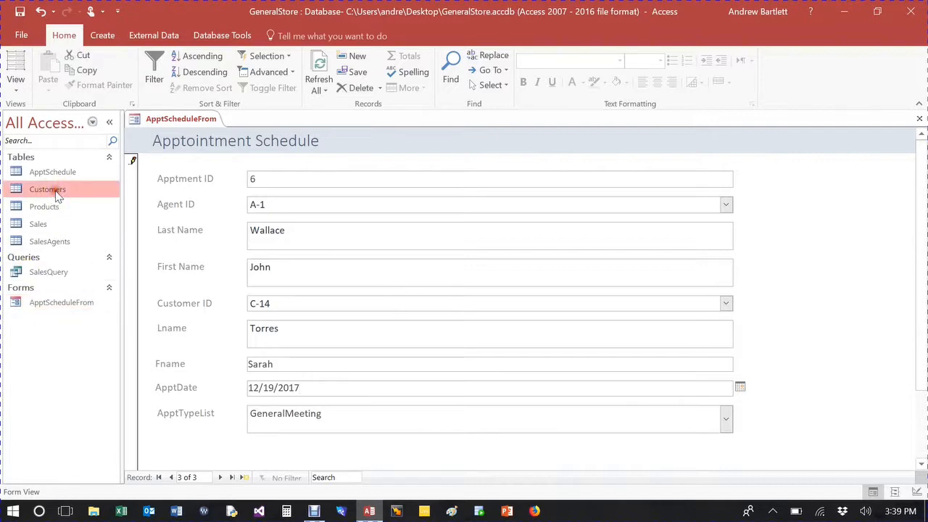
click(109, 38)
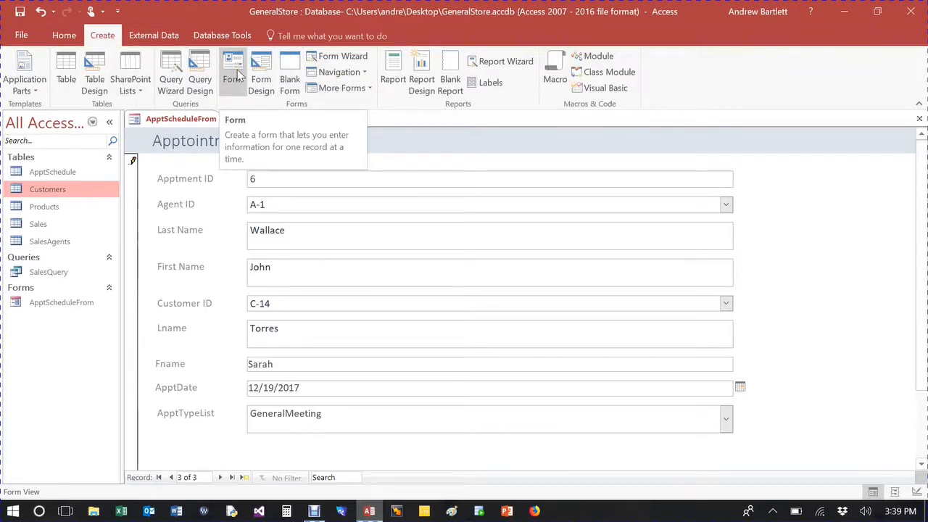
click(20, 11)
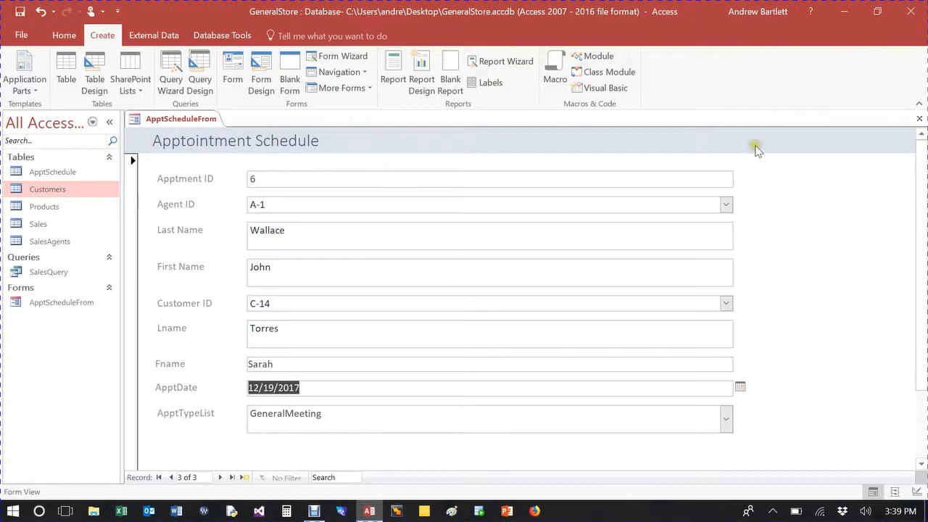
click(920, 118)
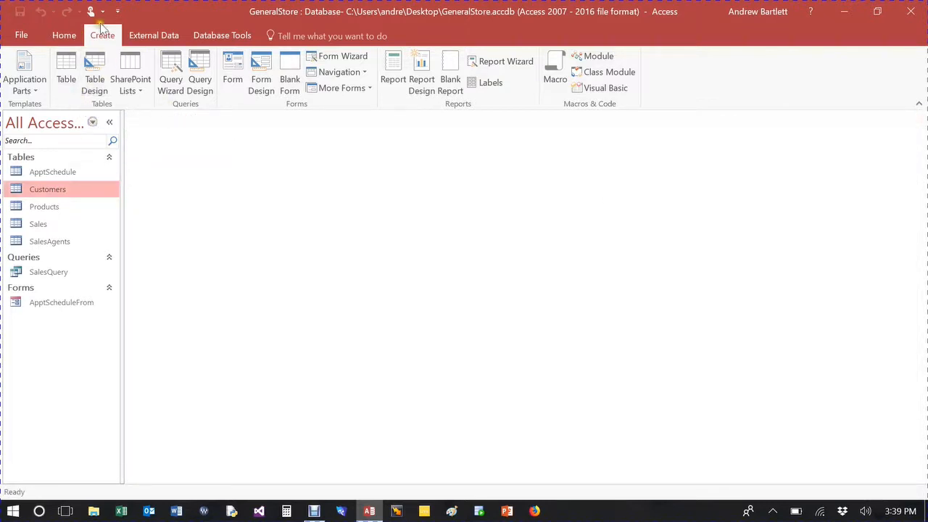
Try out a form generated from the Customers table, look through its fields and close it without saving
click(229, 66)
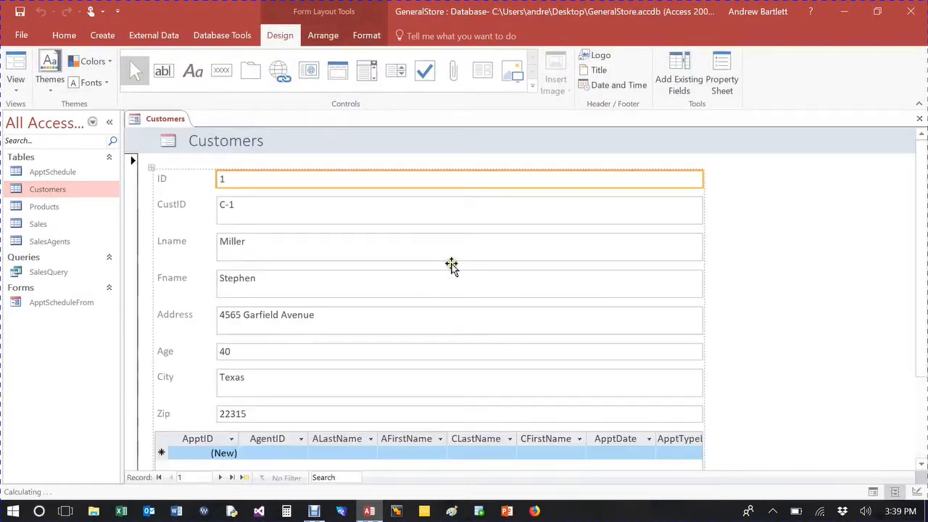
scroll(622, 308, down, 3)
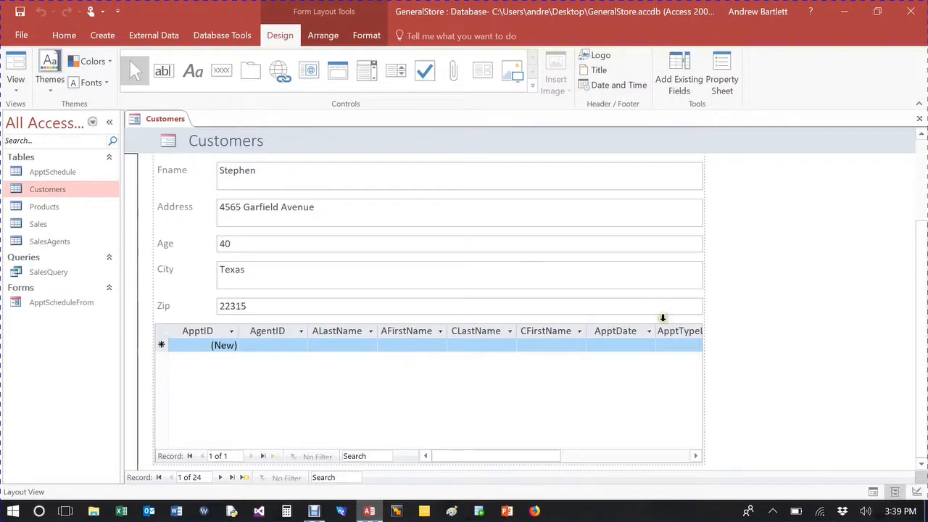
click(783, 319)
scroll(779, 266, up, 3)
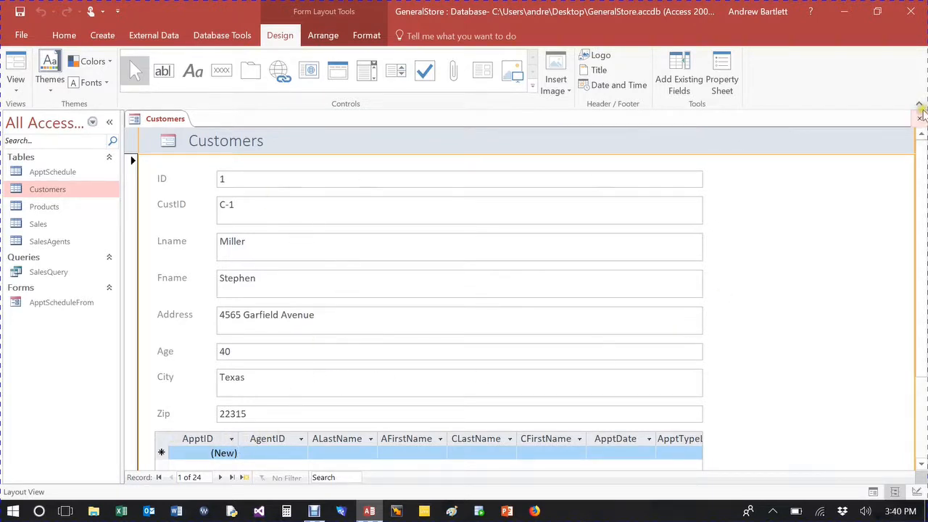
click(918, 118)
click(475, 299)
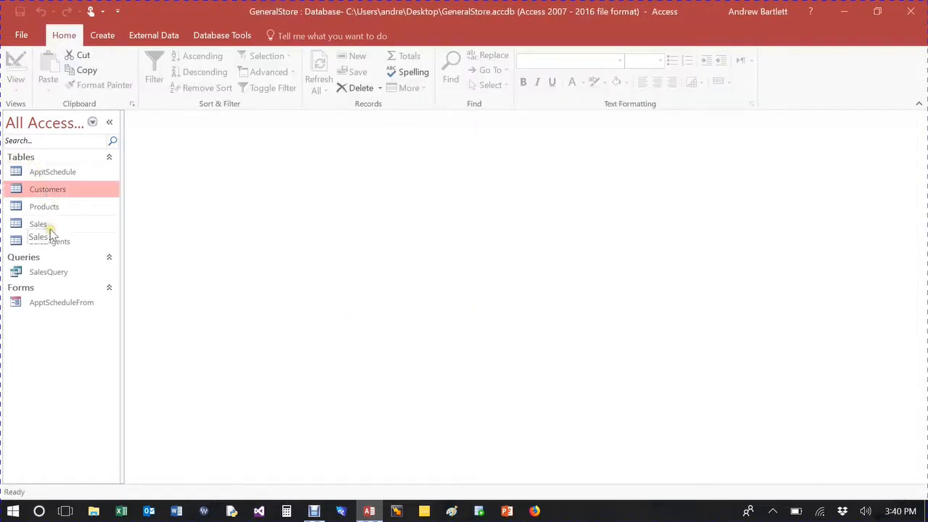
Create a form from the Sales table and switch it to Design View
click(50, 229)
click(102, 35)
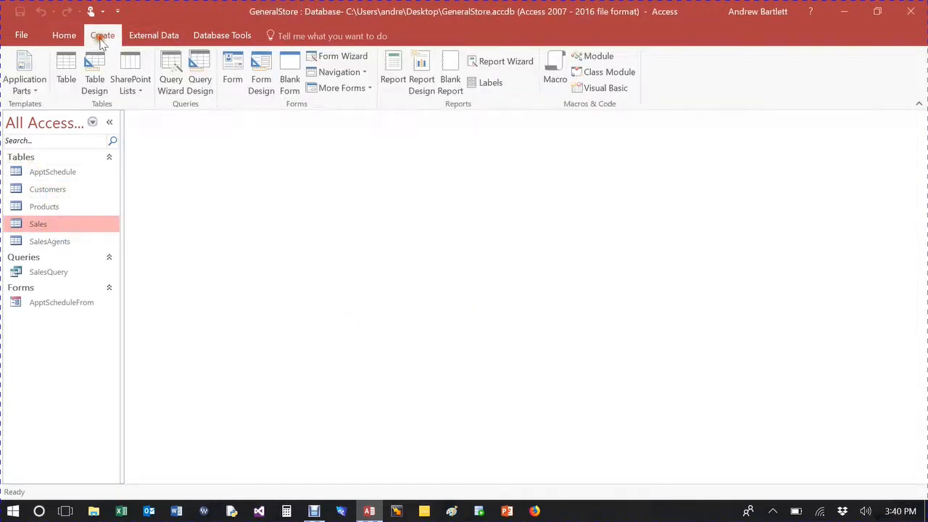
click(233, 69)
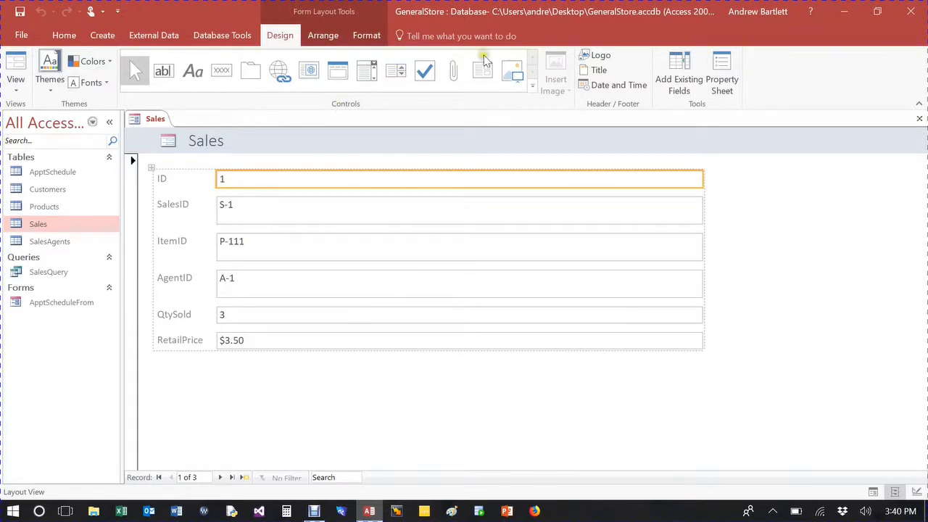
click(15, 78)
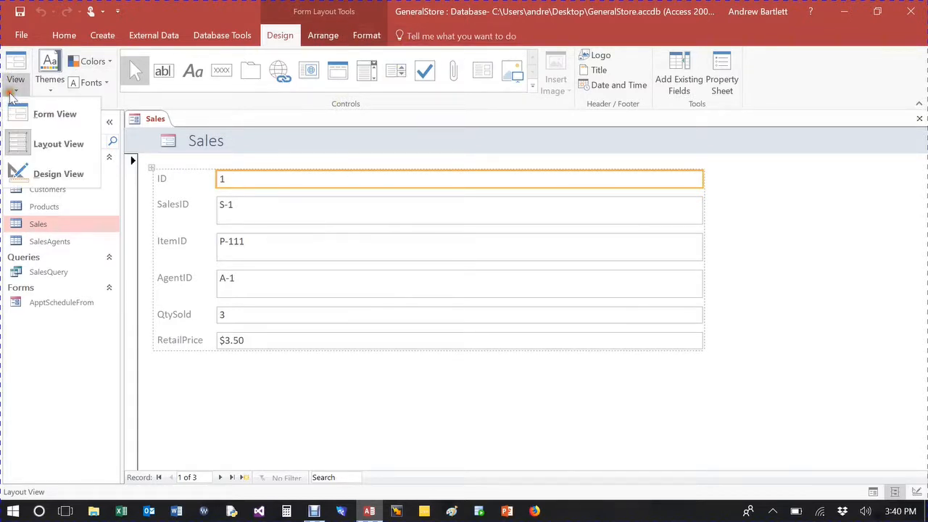
click(63, 180)
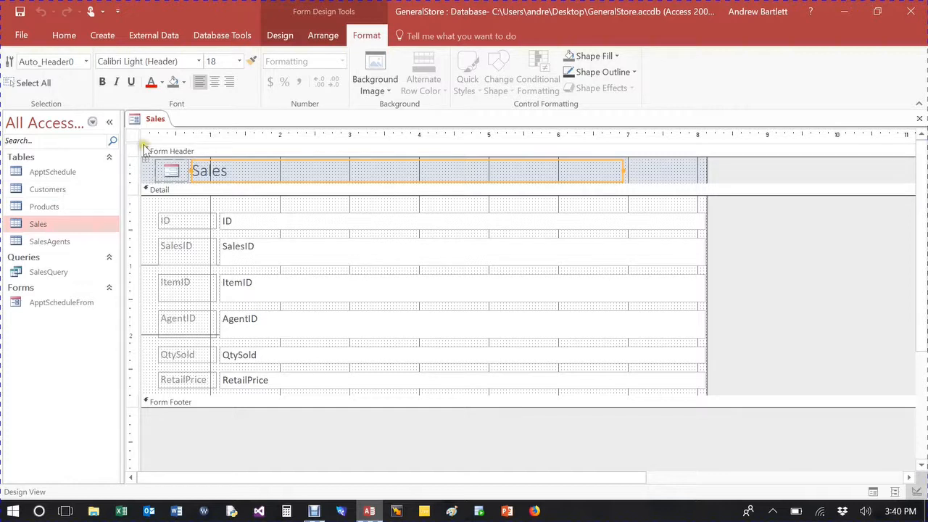
Extend the Sales form's Detail section to about 3.5 inches tall and place a combo box below RetailPrice
click(294, 34)
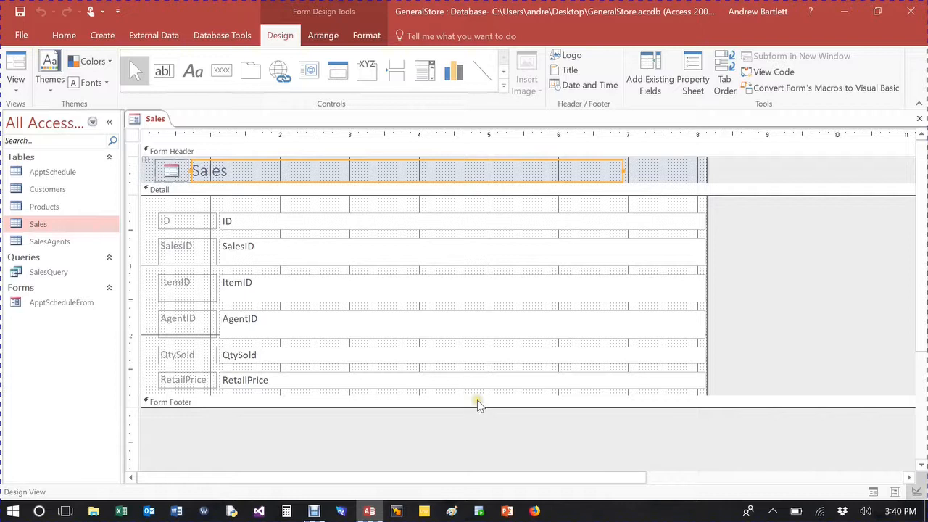
drag(484, 395, 488, 443)
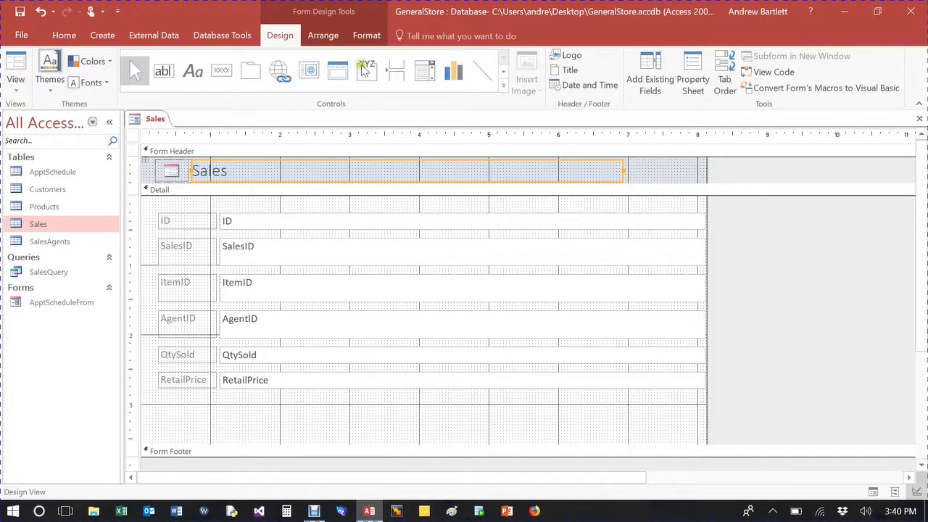
click(424, 71)
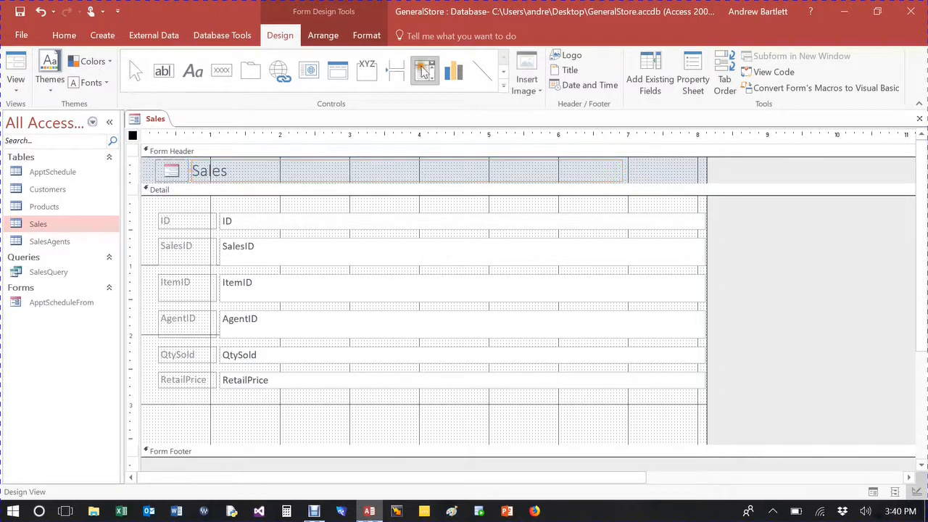
drag(233, 395, 298, 416)
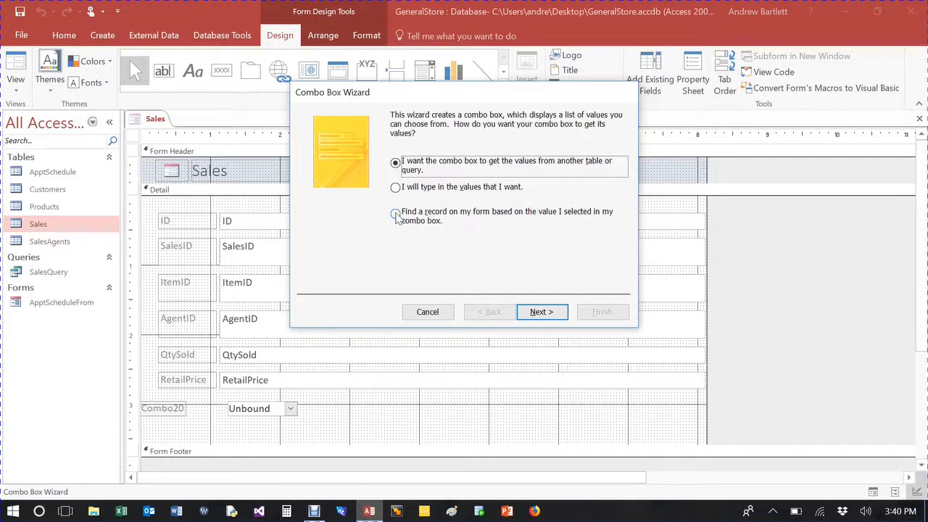
click(395, 213)
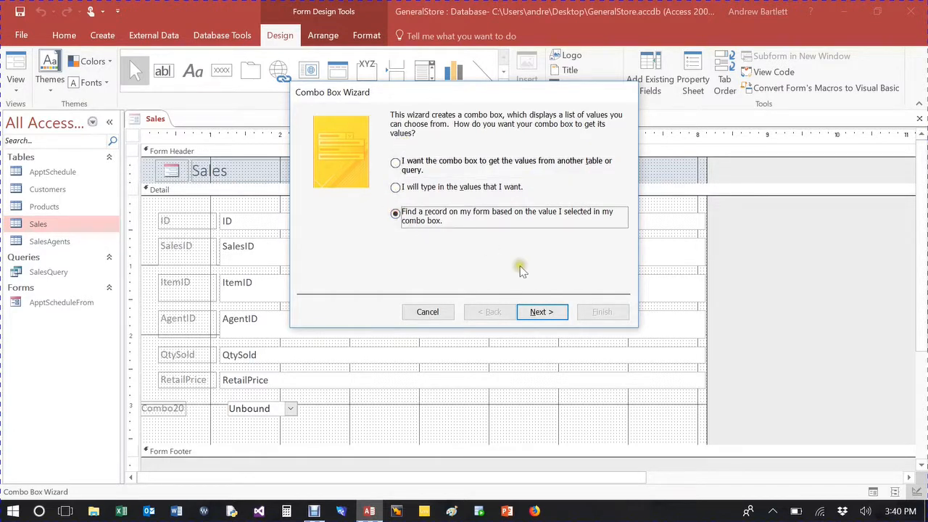
click(541, 312)
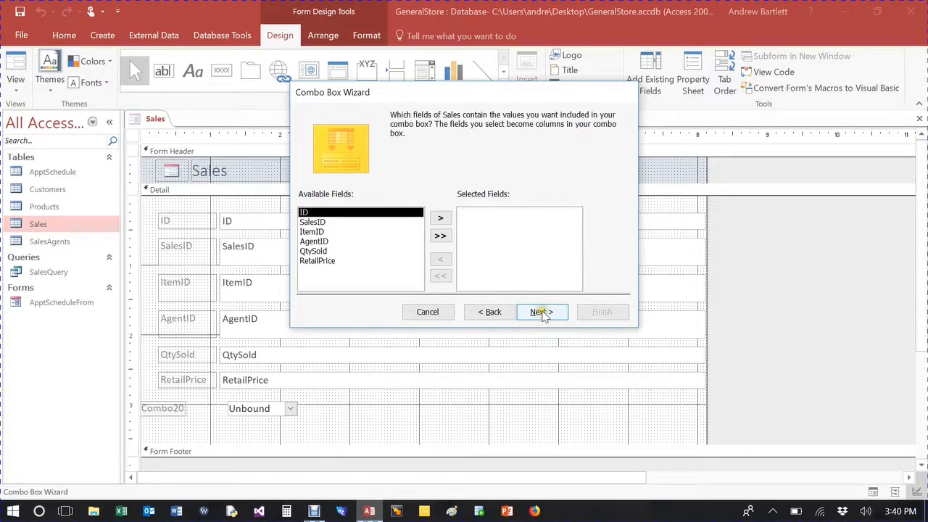
click(493, 312)
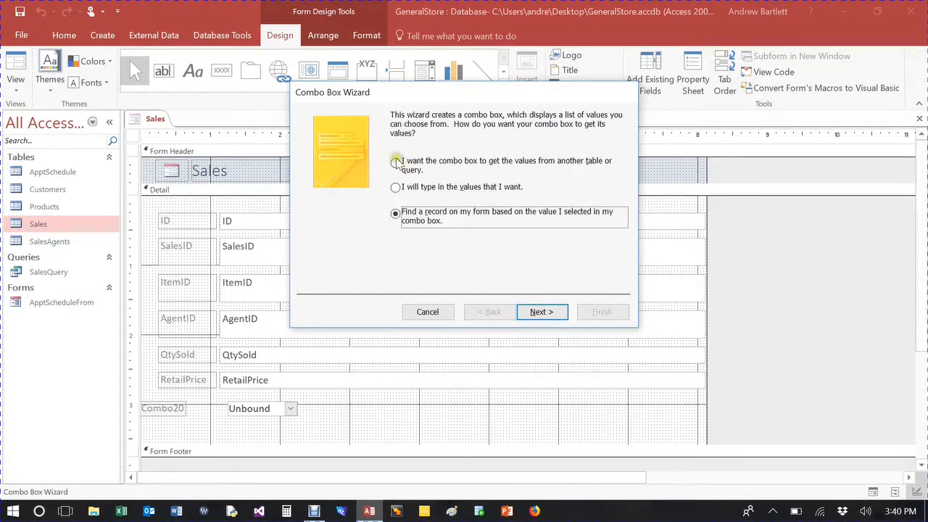
Have the combo box get its values from another table, using the Address field of the Customers table
click(395, 162)
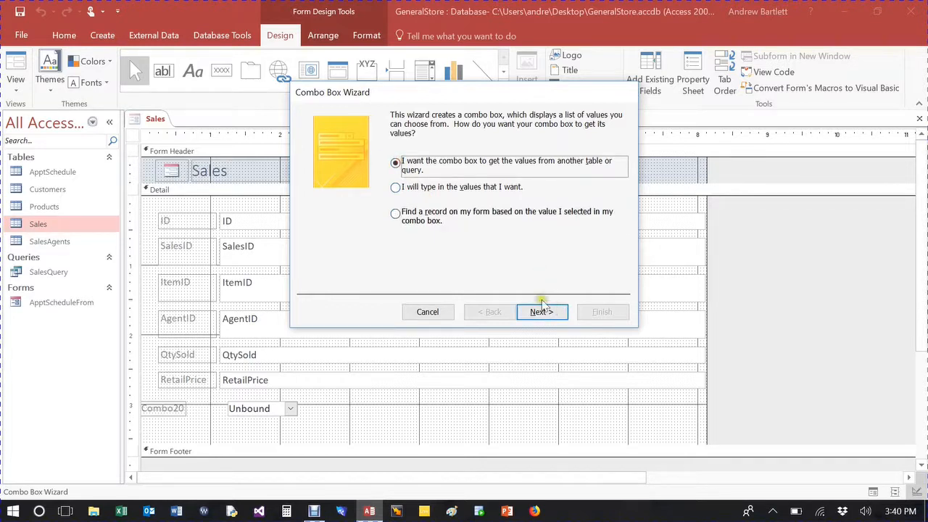
click(542, 311)
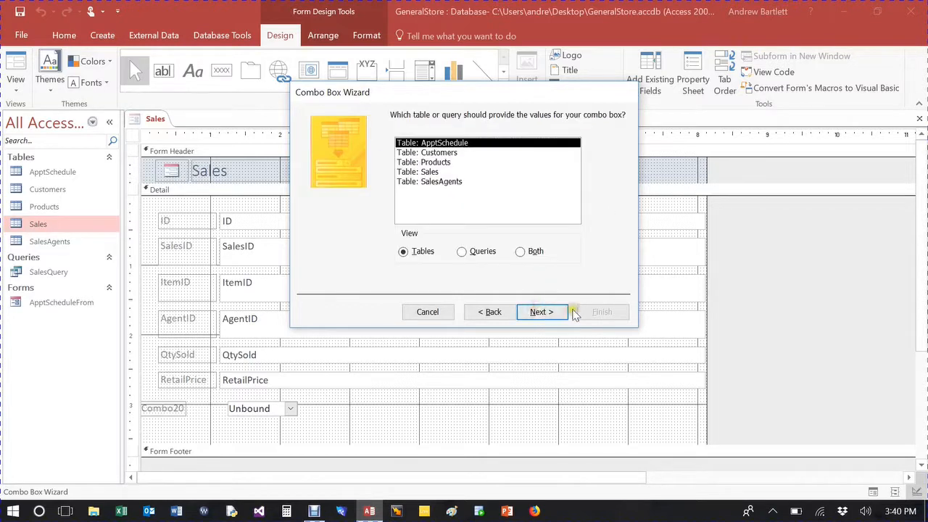
click(440, 152)
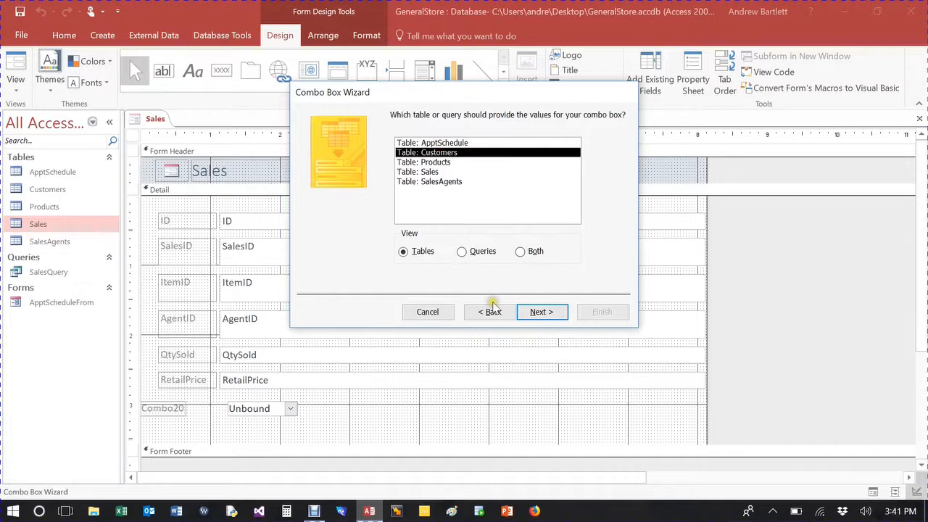
click(538, 313)
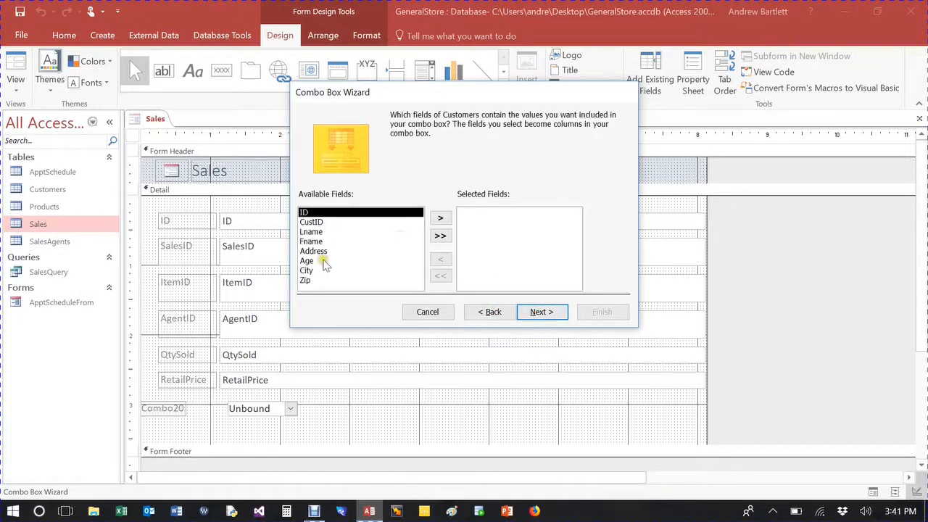
click(322, 253)
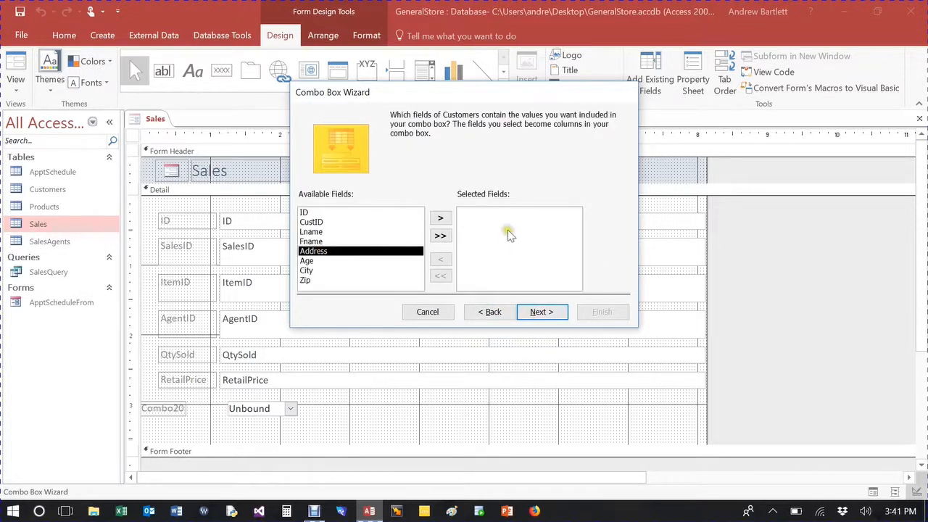
click(440, 218)
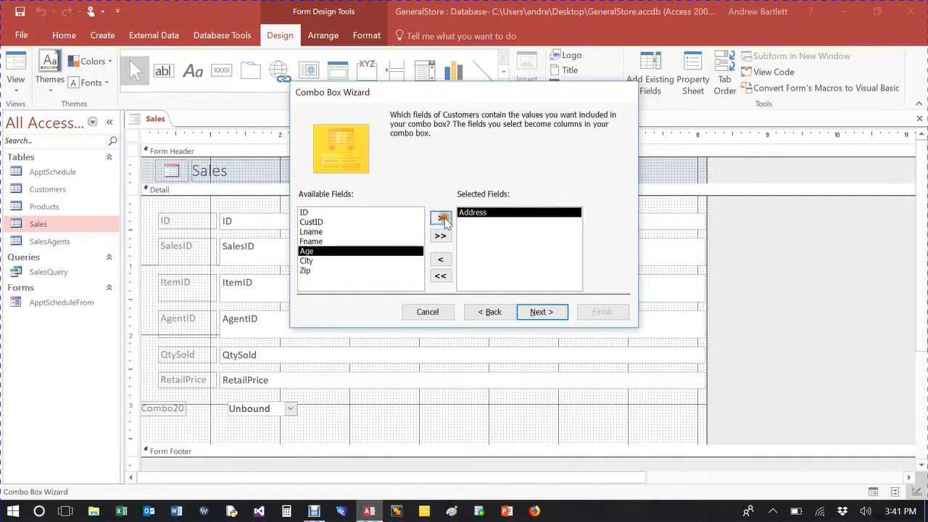
click(551, 314)
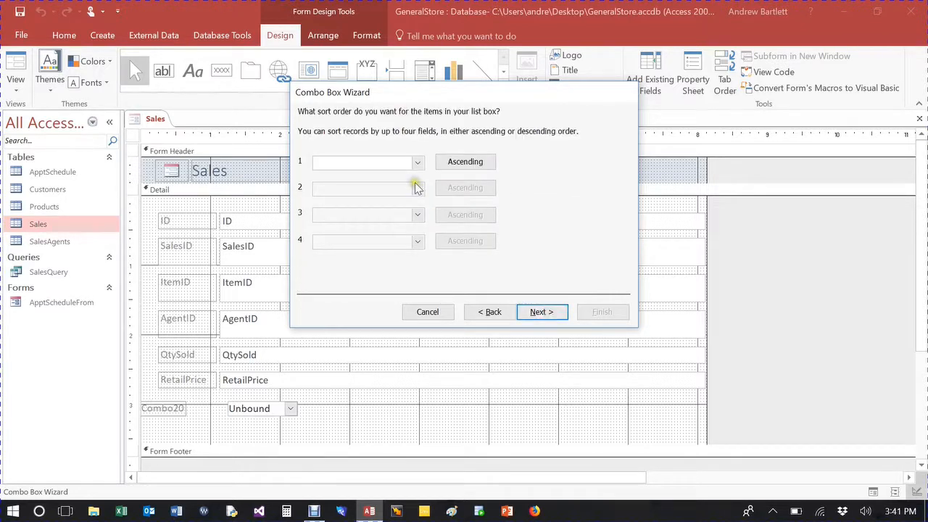
Sort the combo box list by Address in ascending order and best-fit the Address column width
click(417, 163)
click(380, 195)
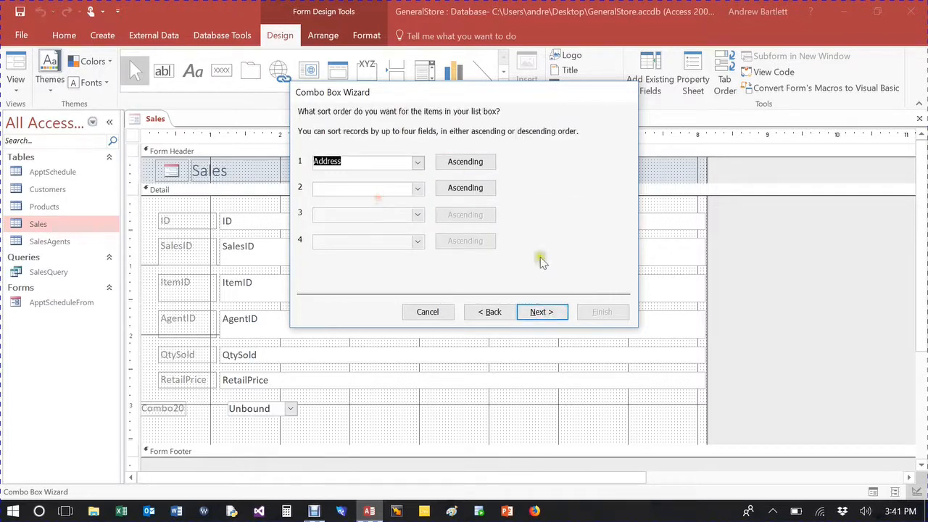
click(551, 313)
click(551, 313)
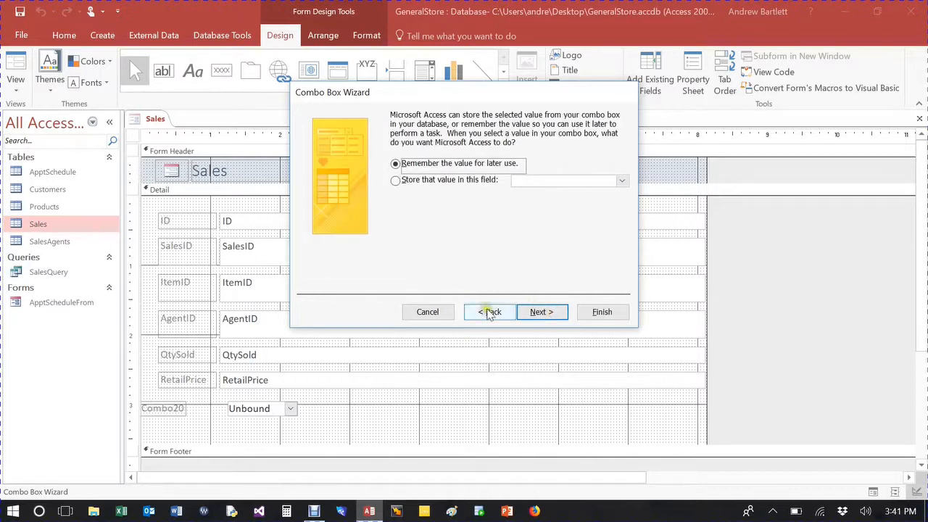
click(484, 312)
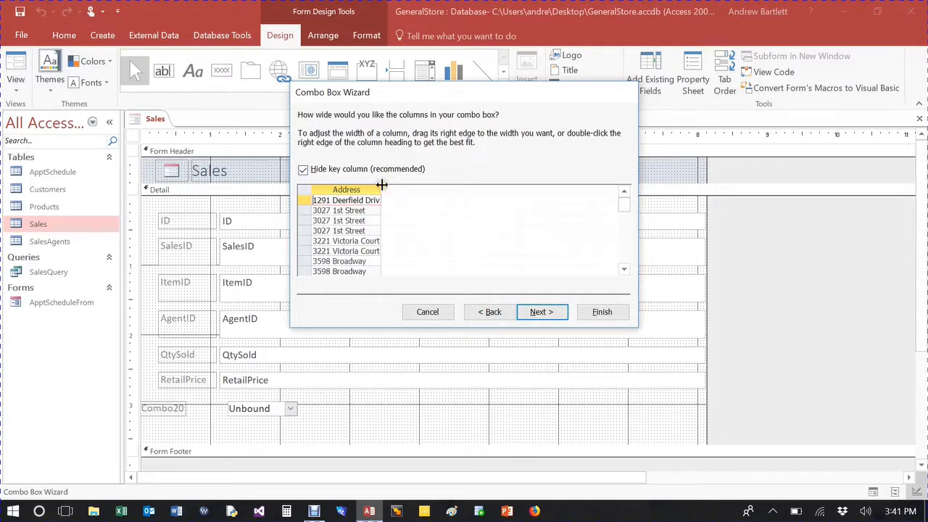
double_click(382, 189)
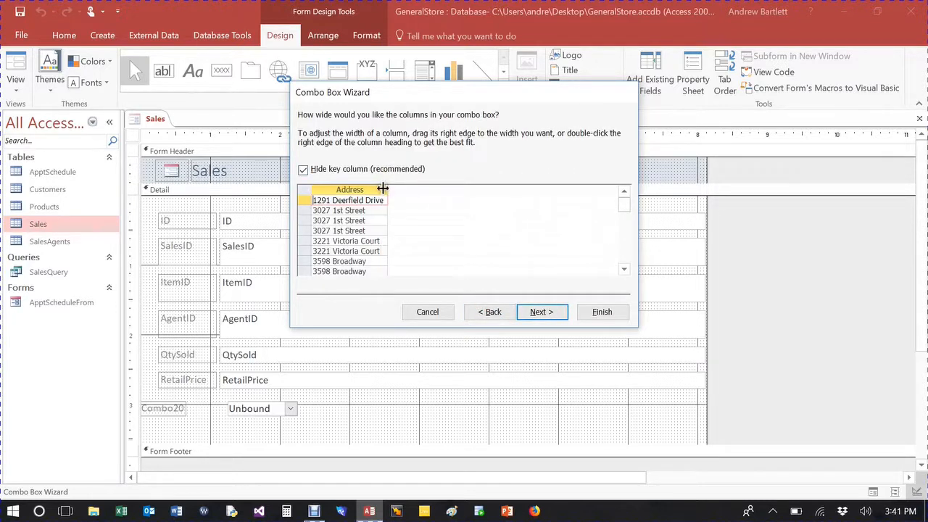
Finish the combo box to remember its value for later use, keep the label Address, and place it in the layout directly below RetailPrice
click(545, 312)
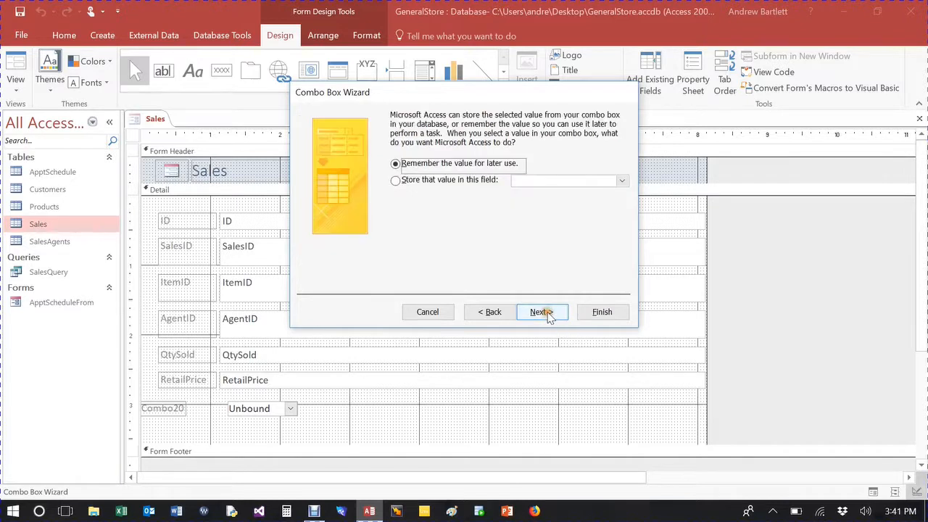
click(622, 182)
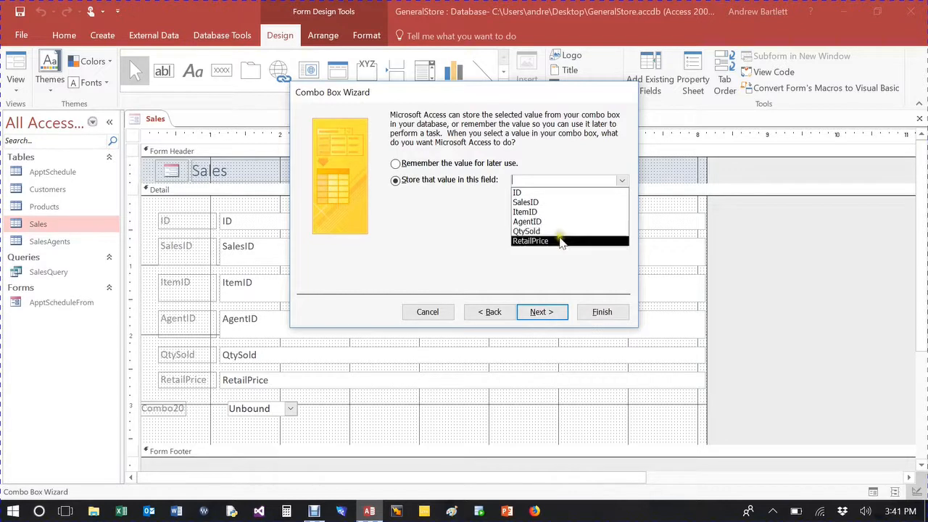
click(484, 157)
click(396, 164)
click(542, 312)
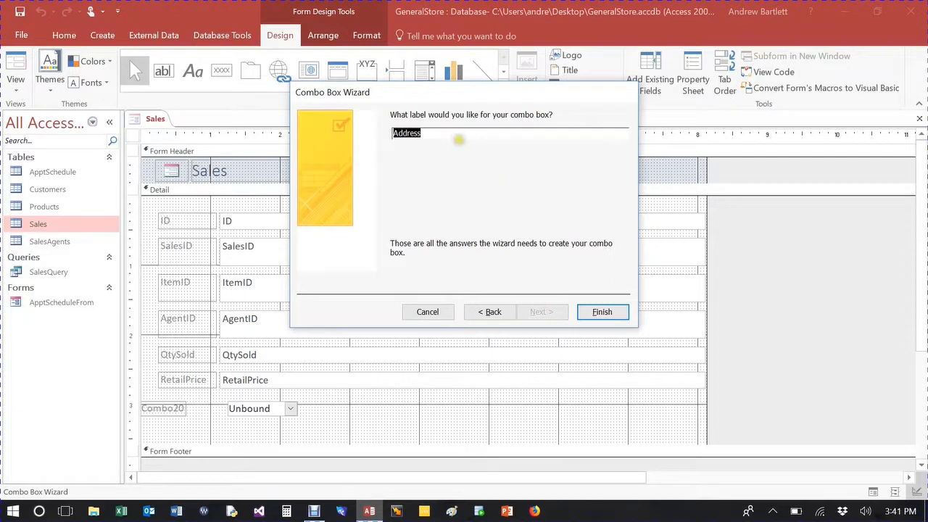
click(602, 312)
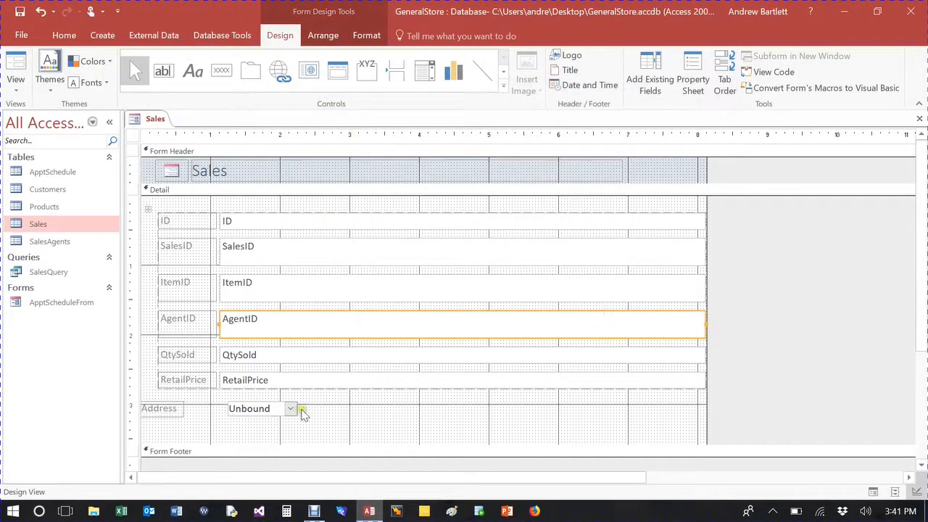
drag(270, 411, 323, 392)
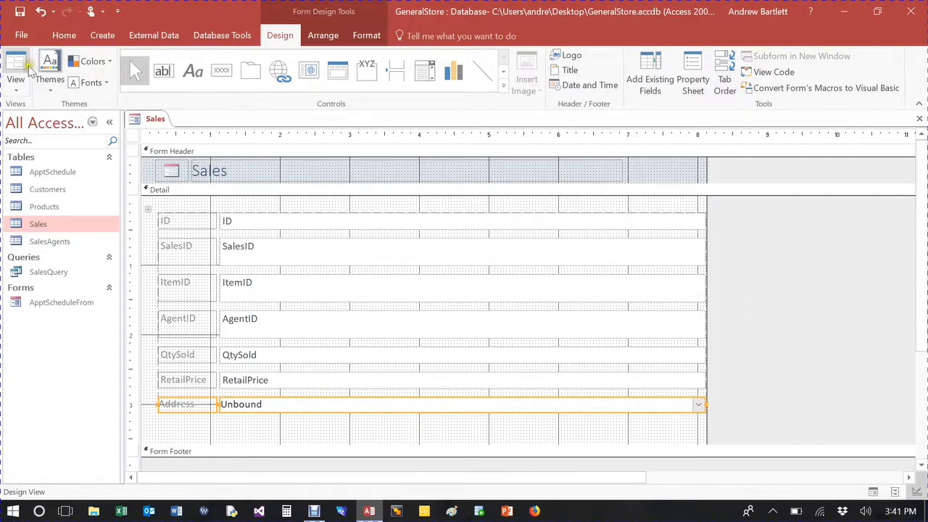
Show the Sales form in Form View and look through the choices in the Address drop-down list
click(15, 64)
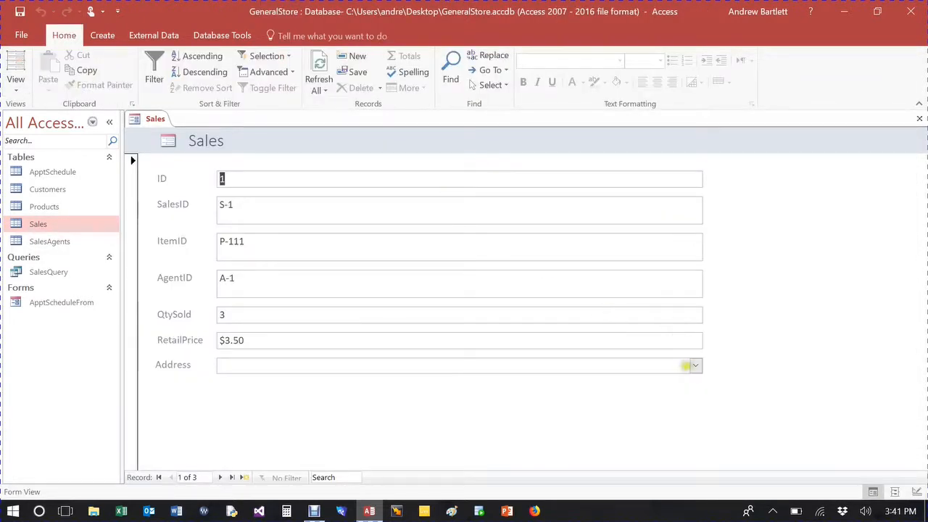
click(696, 365)
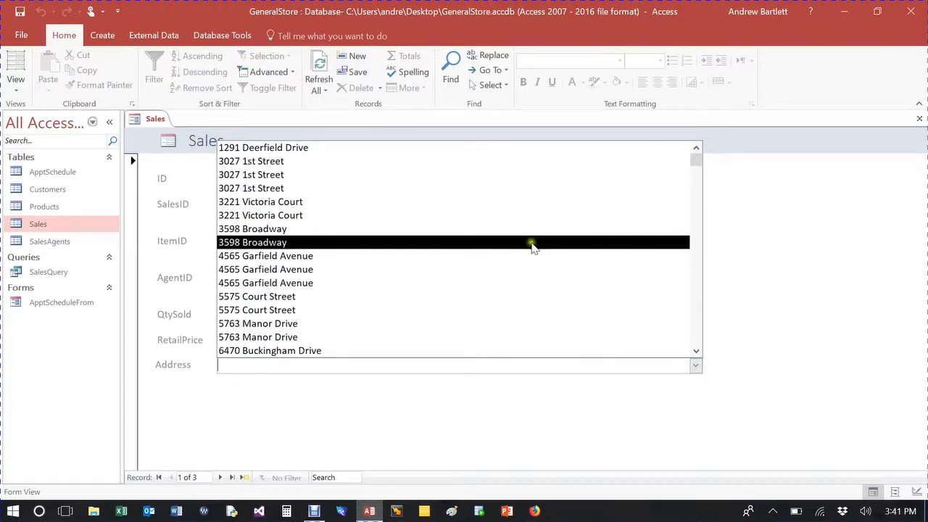
scroll(346, 298, down, 1)
scroll(352, 324, down, 2)
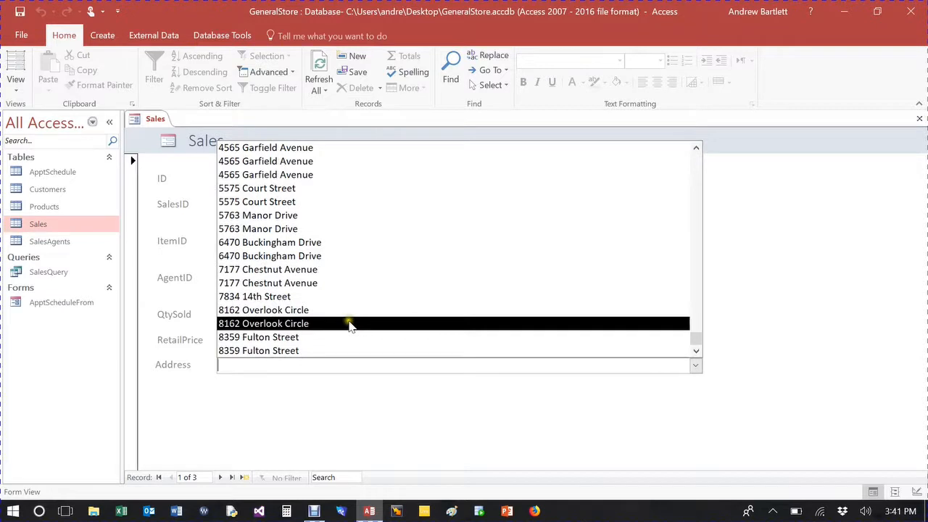
click(781, 203)
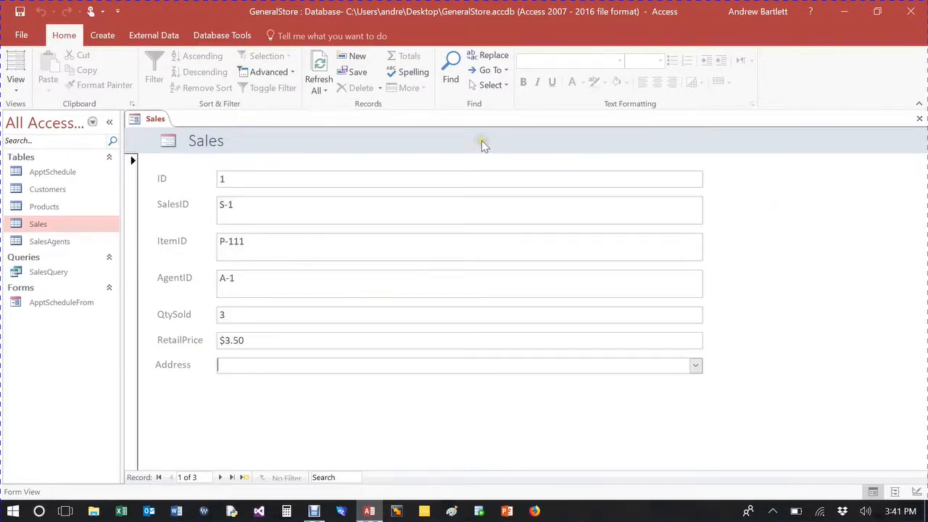
Return to Design View and add the Lname field from the related SalesAgents table below Address
click(15, 88)
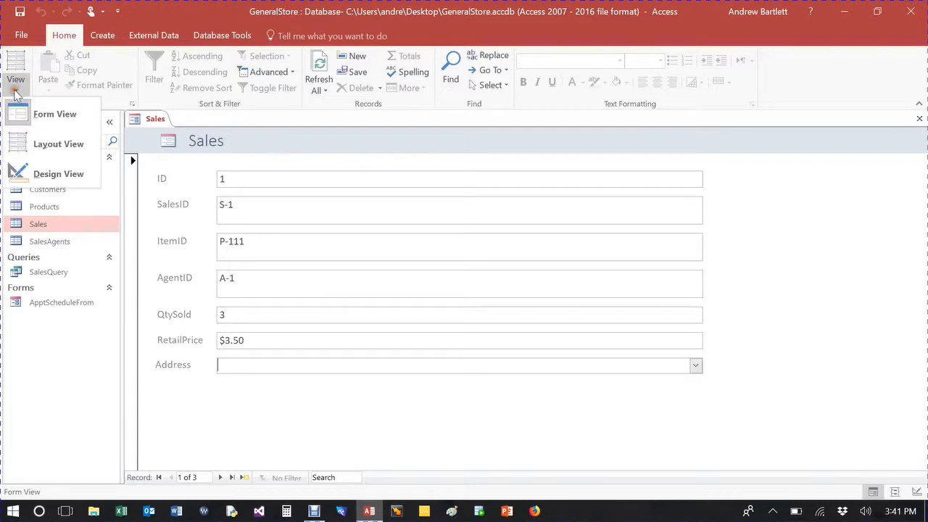
click(57, 172)
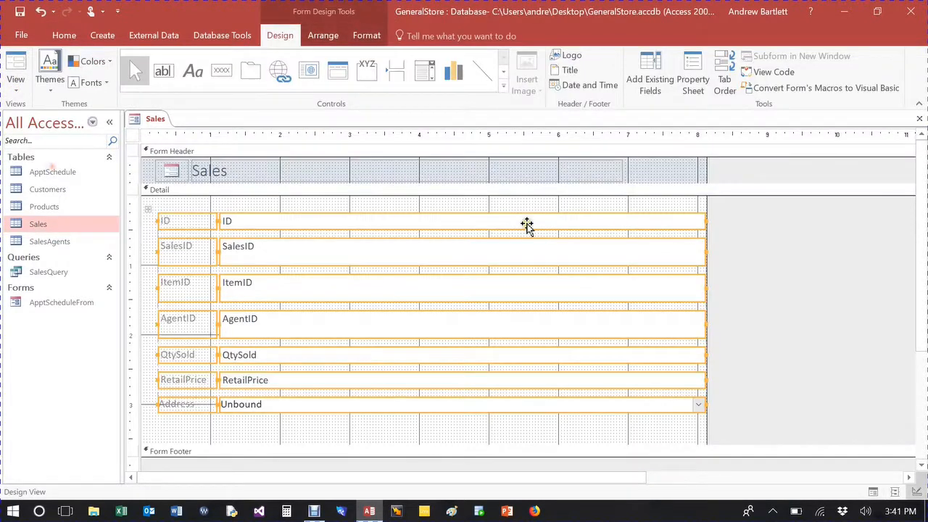
click(653, 73)
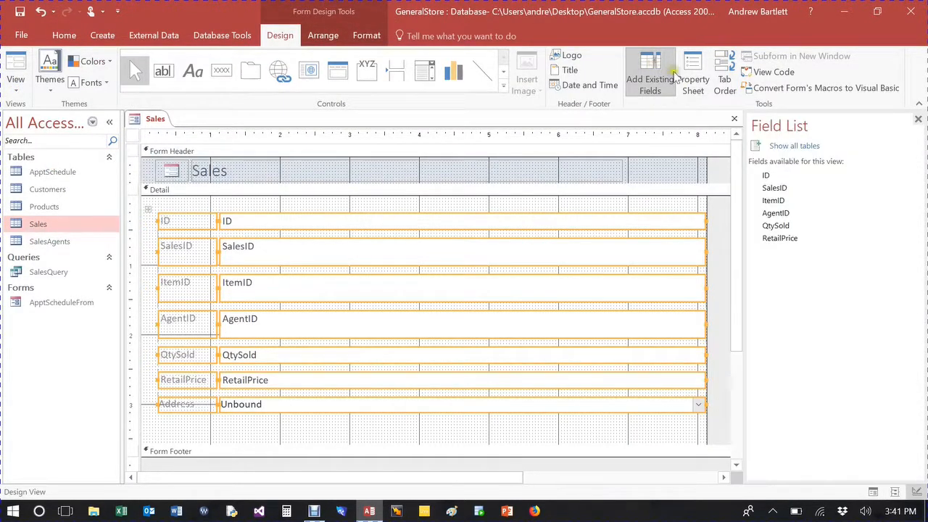
click(782, 147)
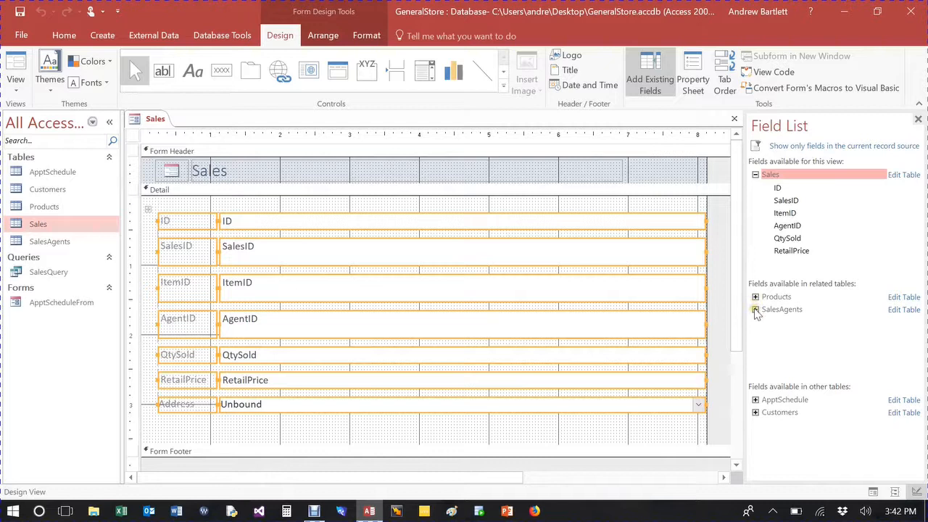
click(755, 309)
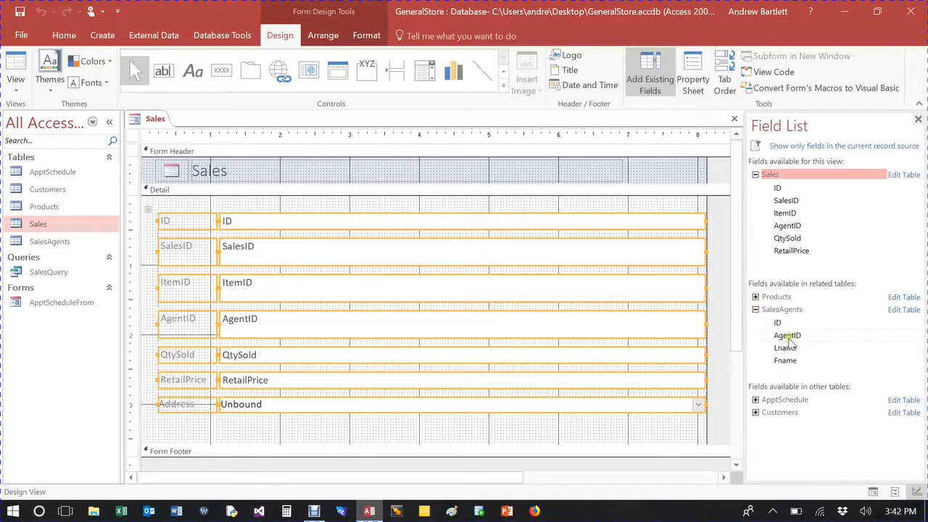
drag(791, 354, 449, 419)
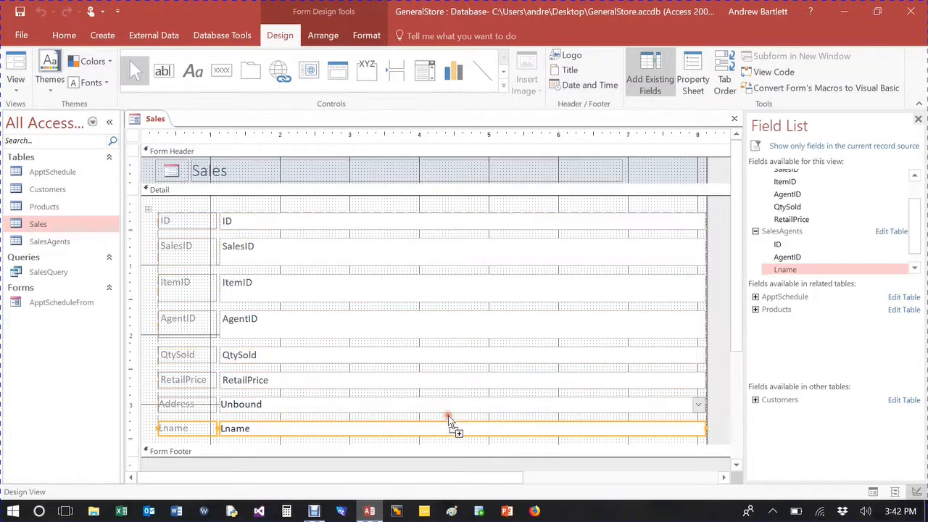
Show the Sales form in Form View and compare the AgentID and Lname values across its records
click(16, 71)
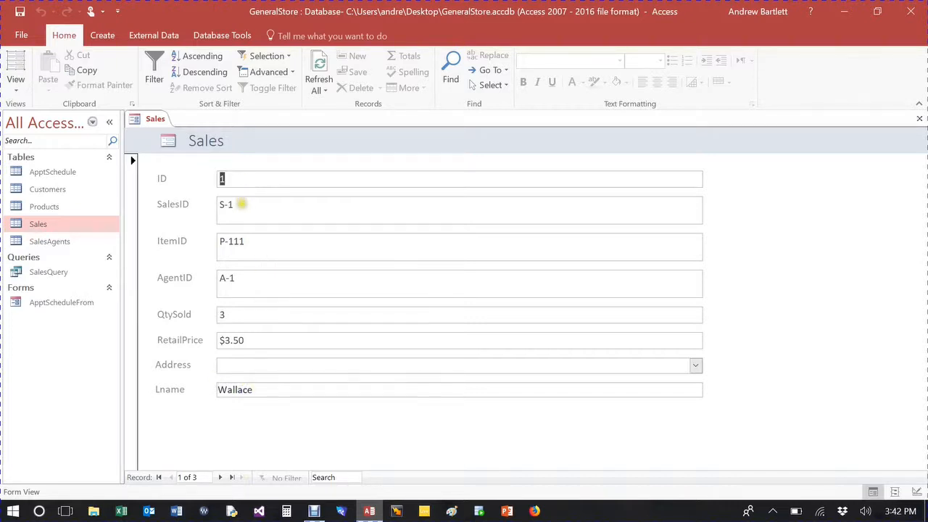
click(245, 276)
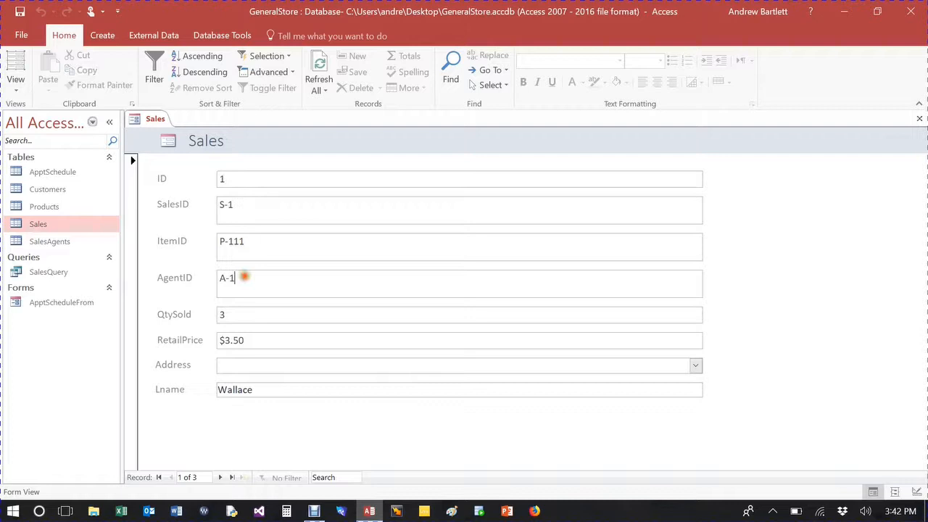
key(BackSpace)
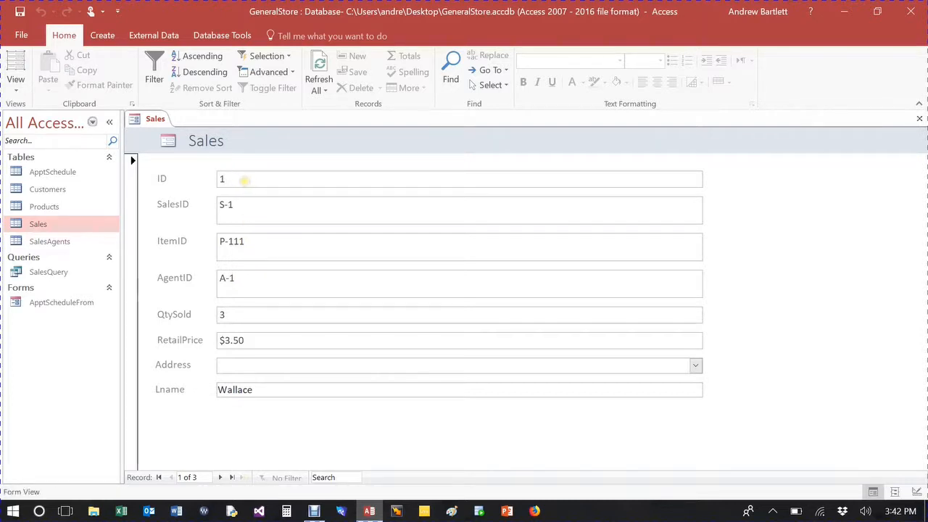
click(229, 478)
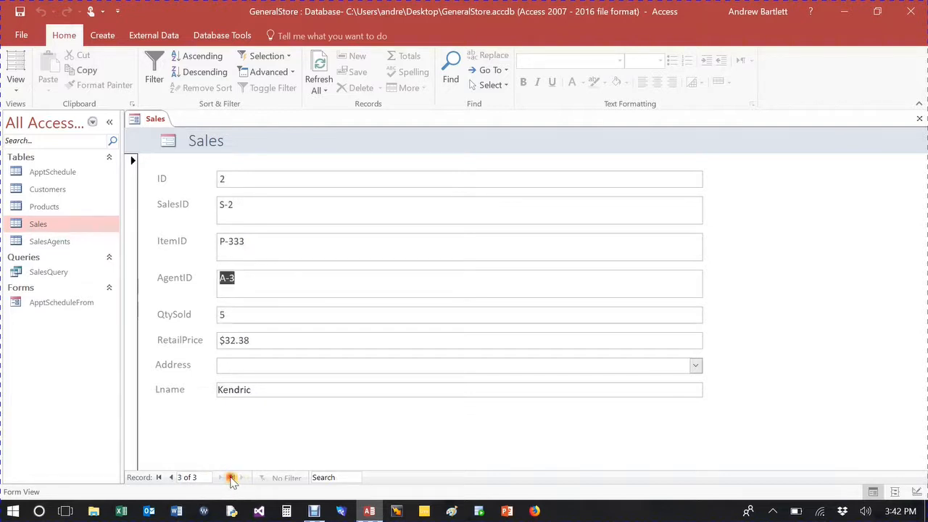
click(172, 477)
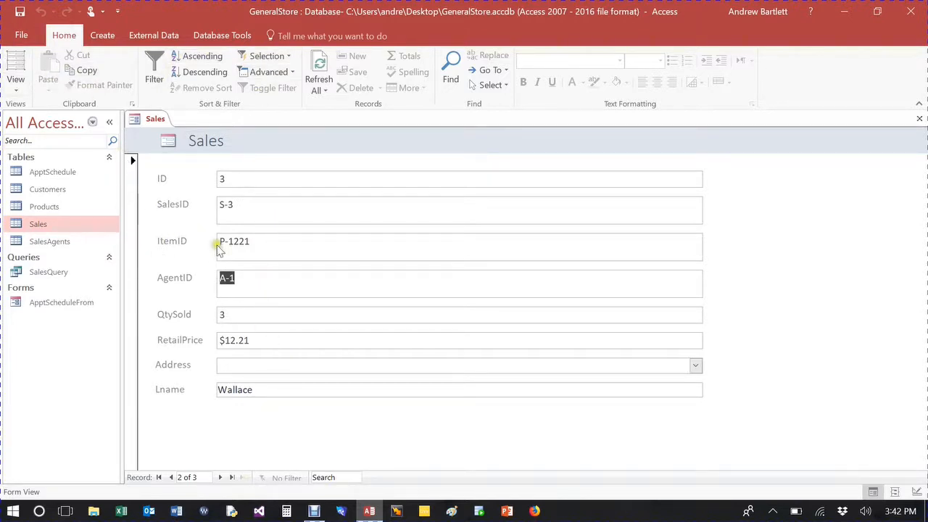
Close the Sales form without saving it
click(77, 305)
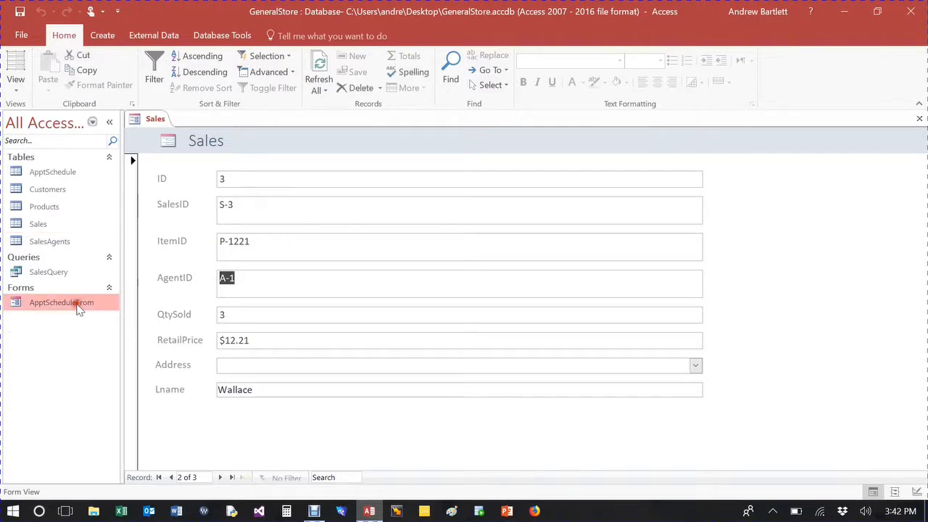
click(919, 118)
click(471, 299)
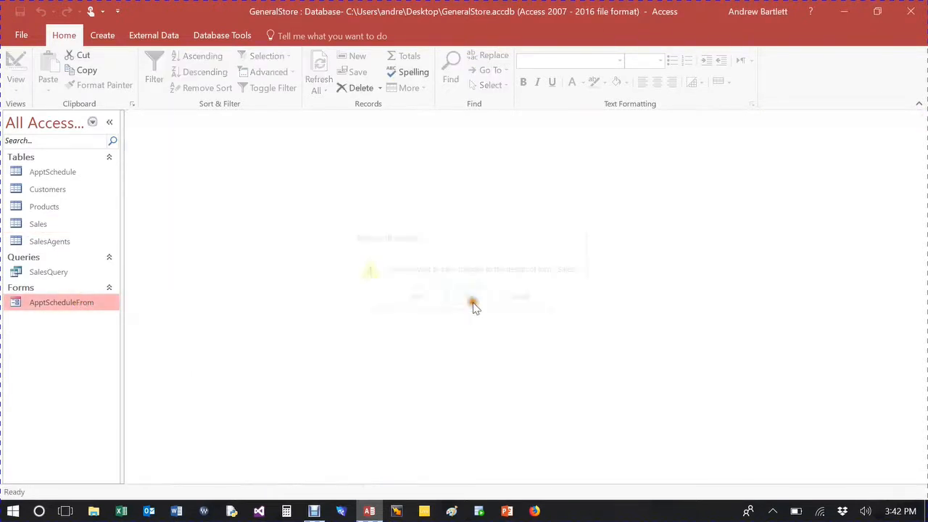
Open the ApptScheduleFrom form in Design View and display the Property Sheet in place of the Field List
double_click(62, 303)
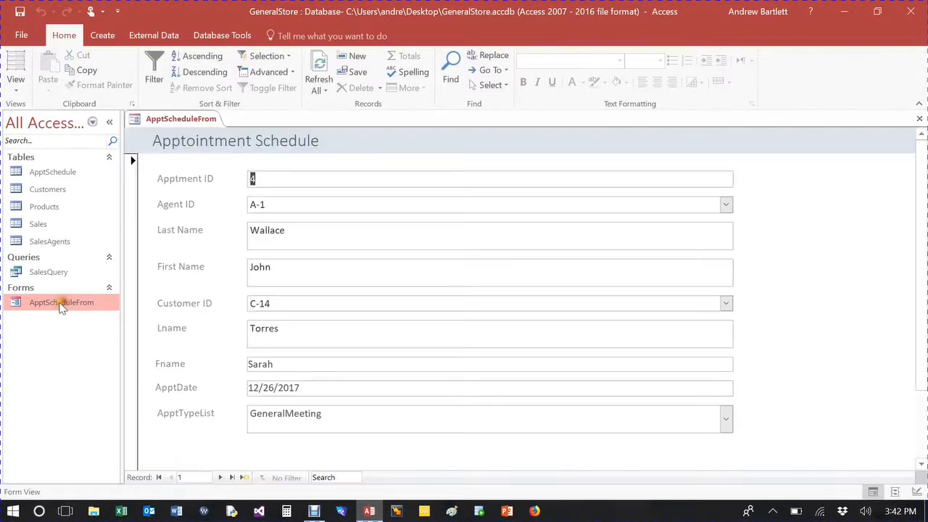
click(17, 95)
click(43, 176)
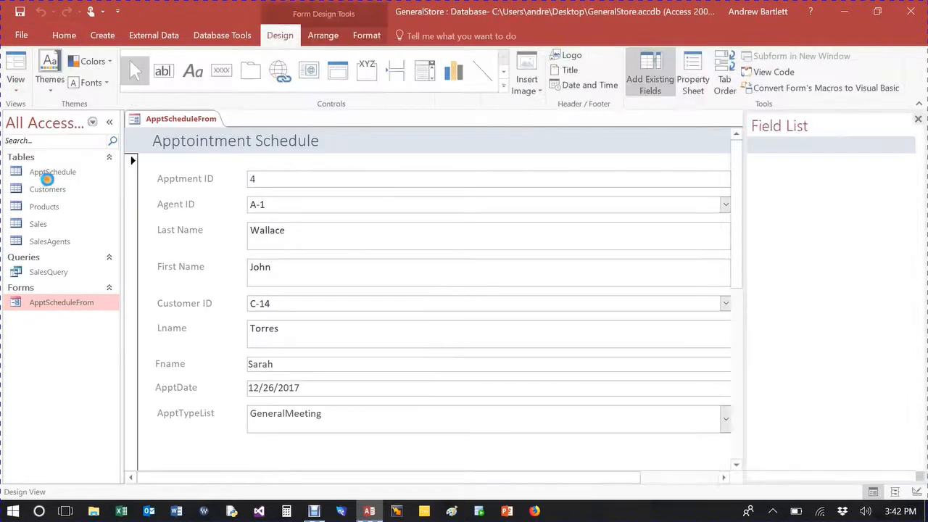
click(693, 77)
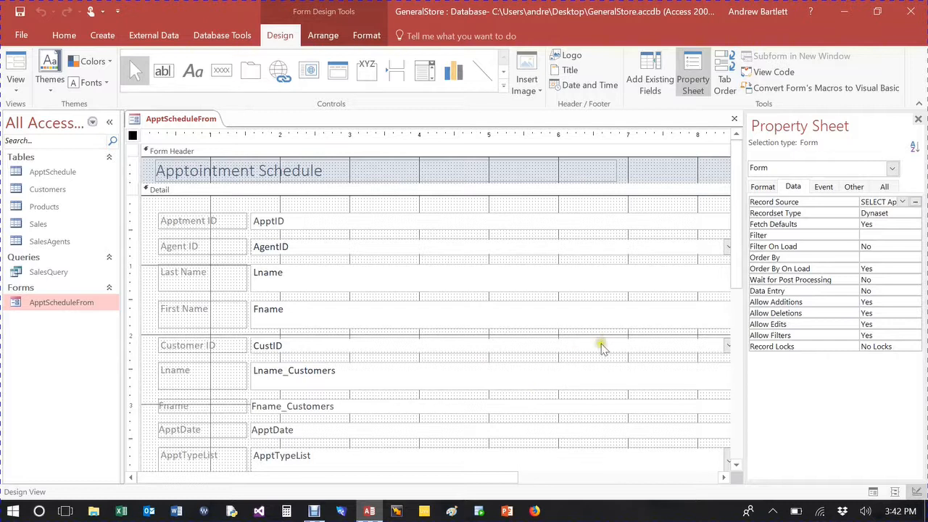
Examine the data properties of the CustID combo box and the agent's Lname text box, including control source and row source
click(460, 348)
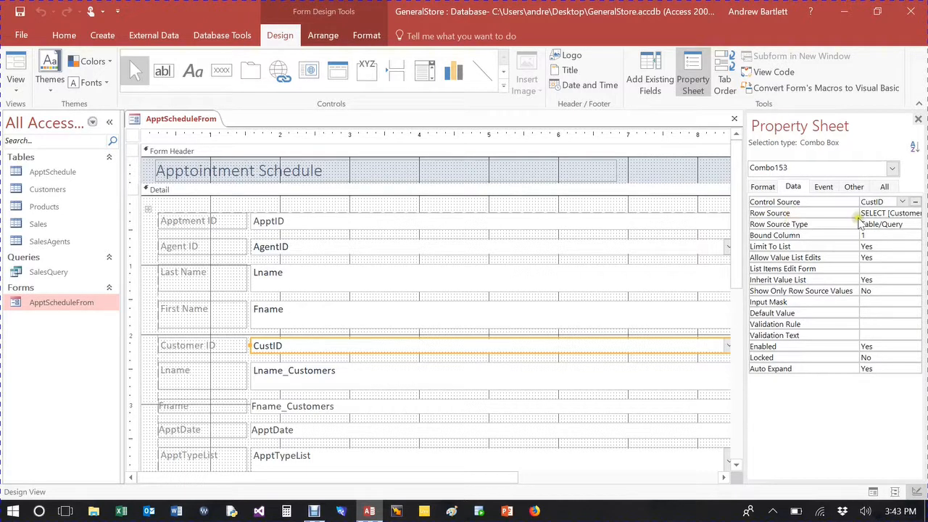
click(310, 283)
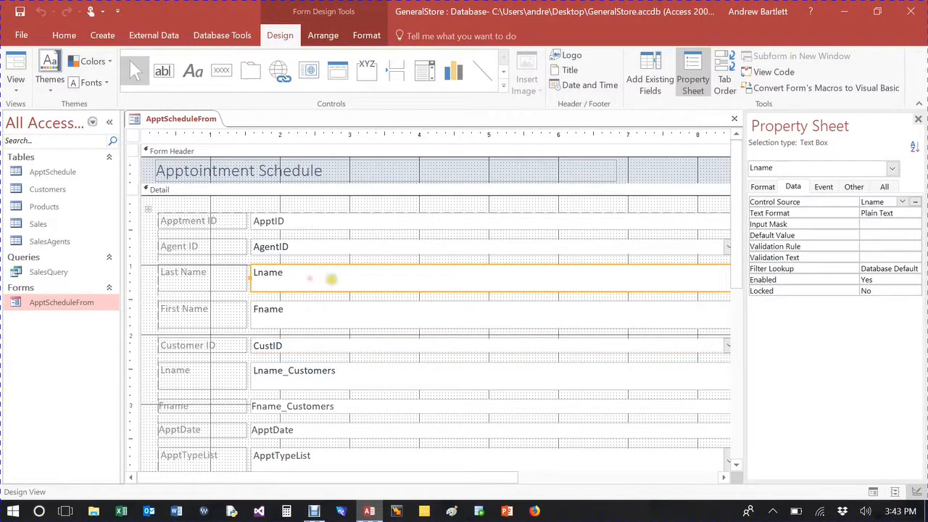
click(323, 355)
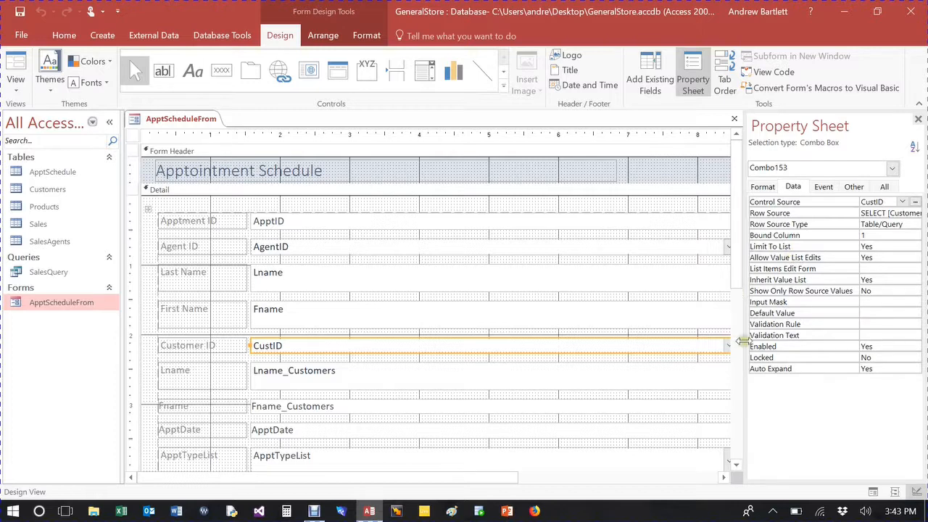
drag(744, 341, 747, 341)
click(787, 339)
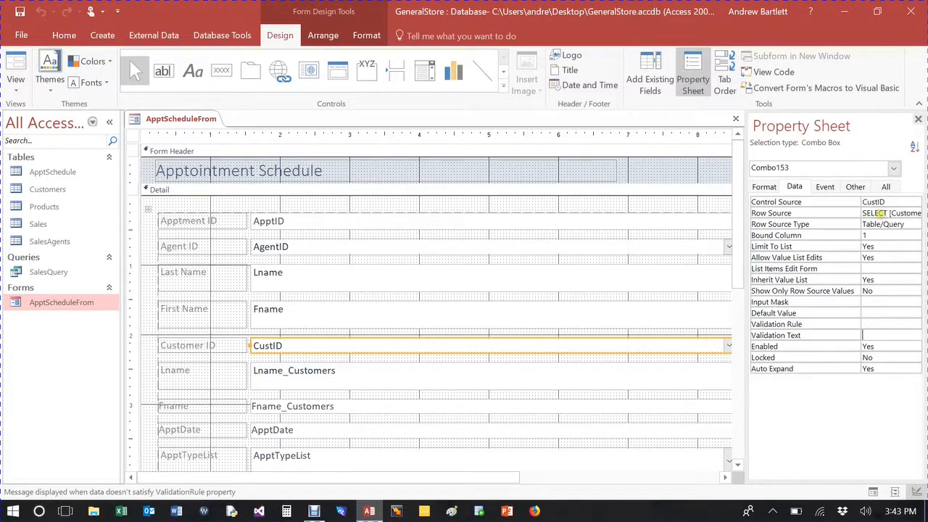
click(223, 38)
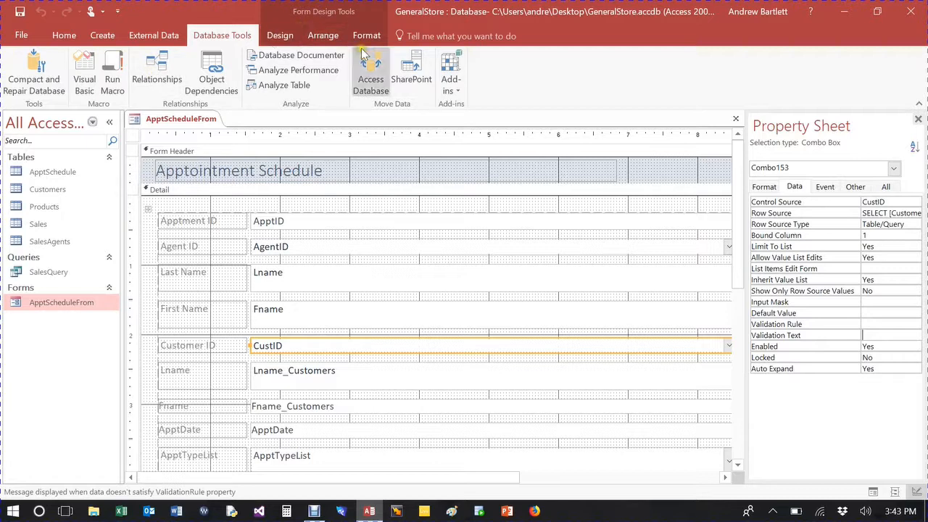
click(277, 40)
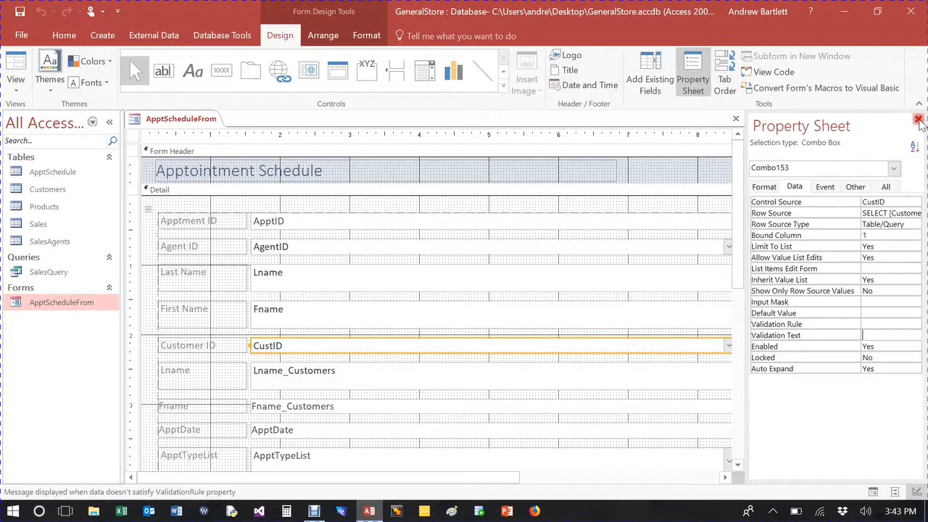
Close the Property Sheet, the ApptScheduleFrom form and the GeneralStore database
click(917, 122)
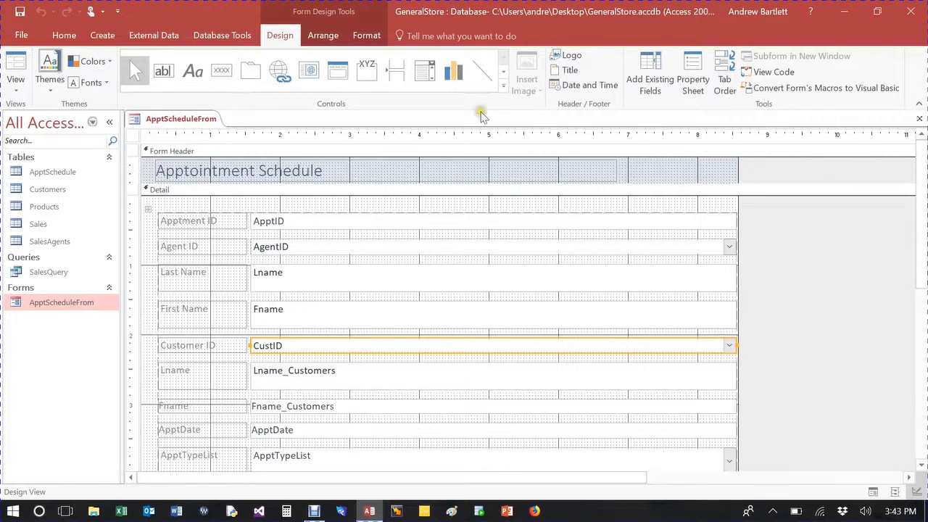
click(918, 119)
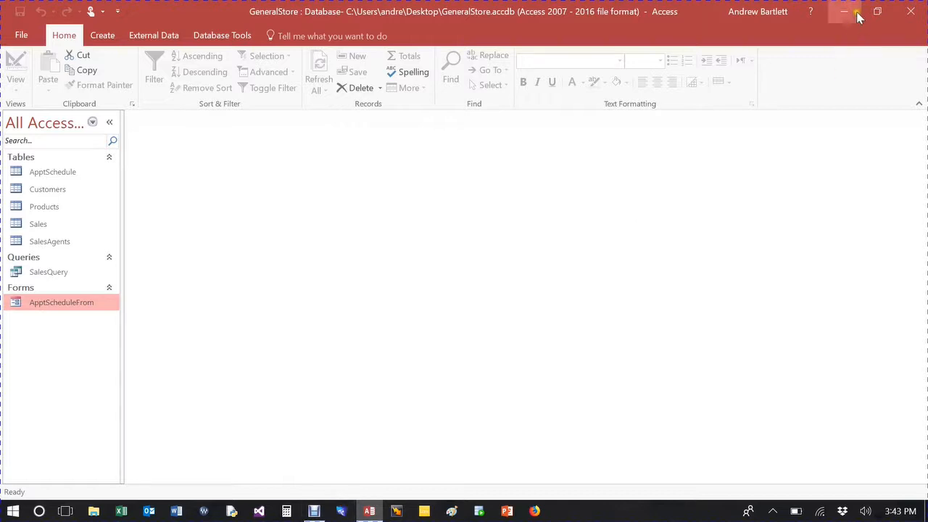
click(918, 11)
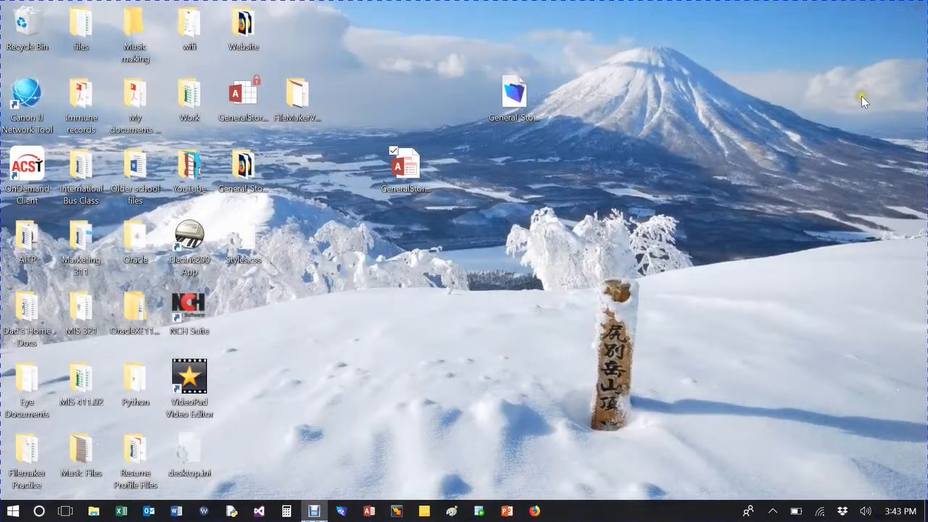
Switch to FileMaker by opening the local version of General_Store.fmp12, and close the Launch Center window
double_click(524, 101)
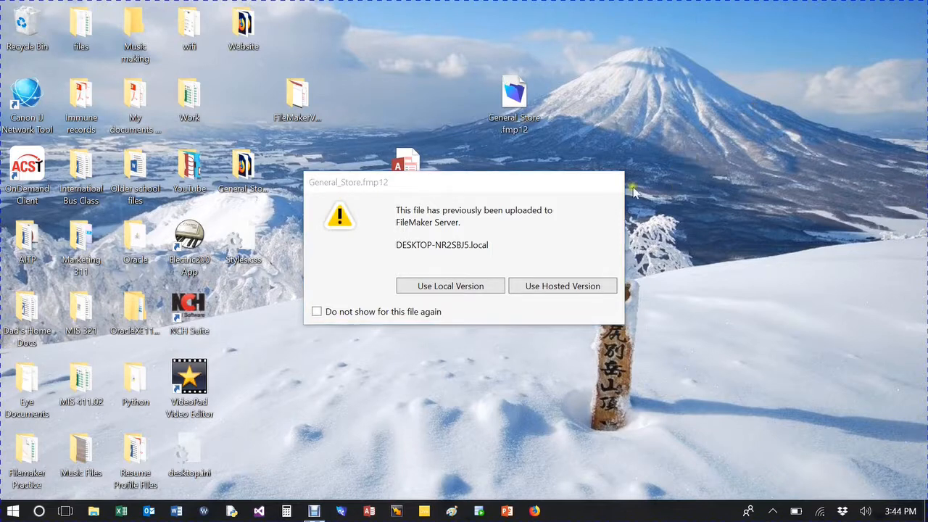
click(465, 287)
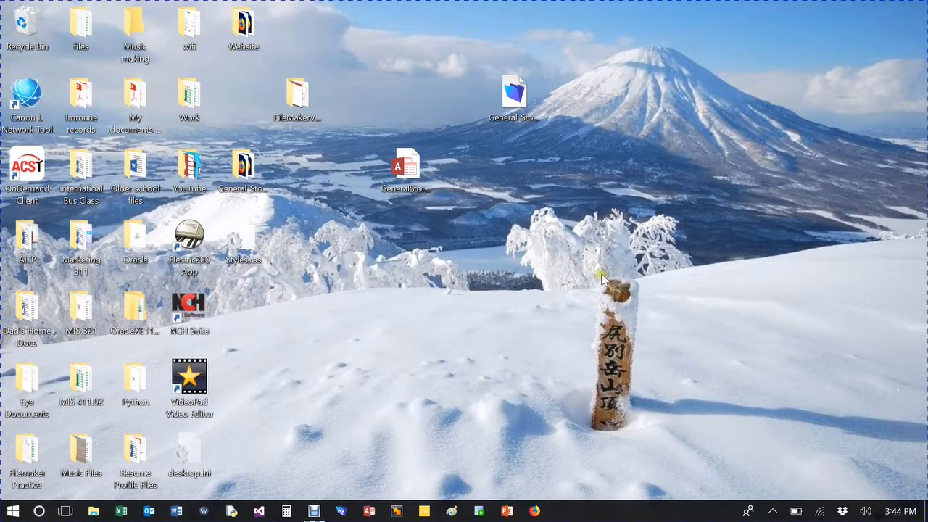
click(660, 264)
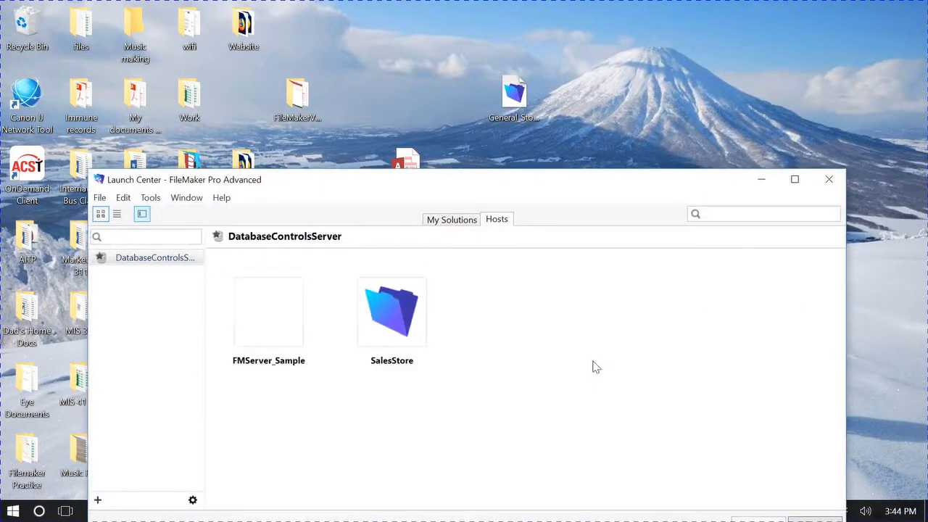
click(824, 179)
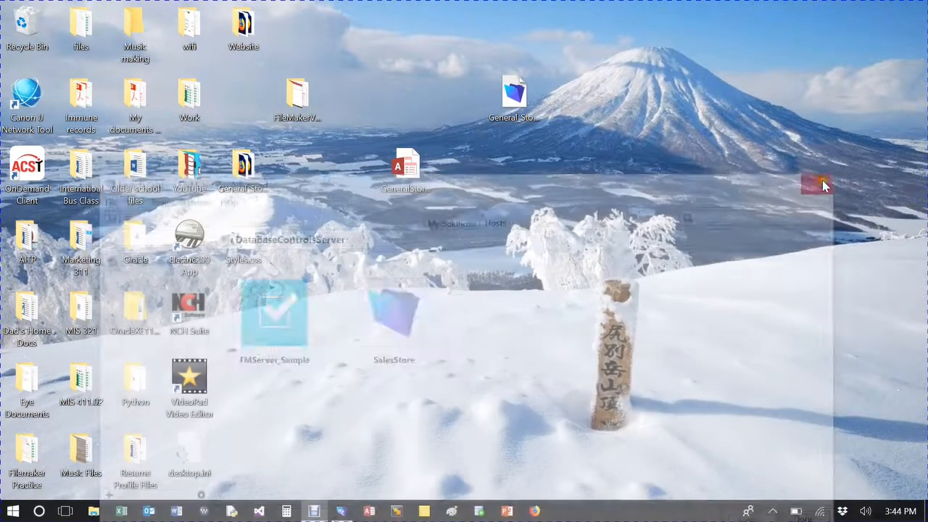